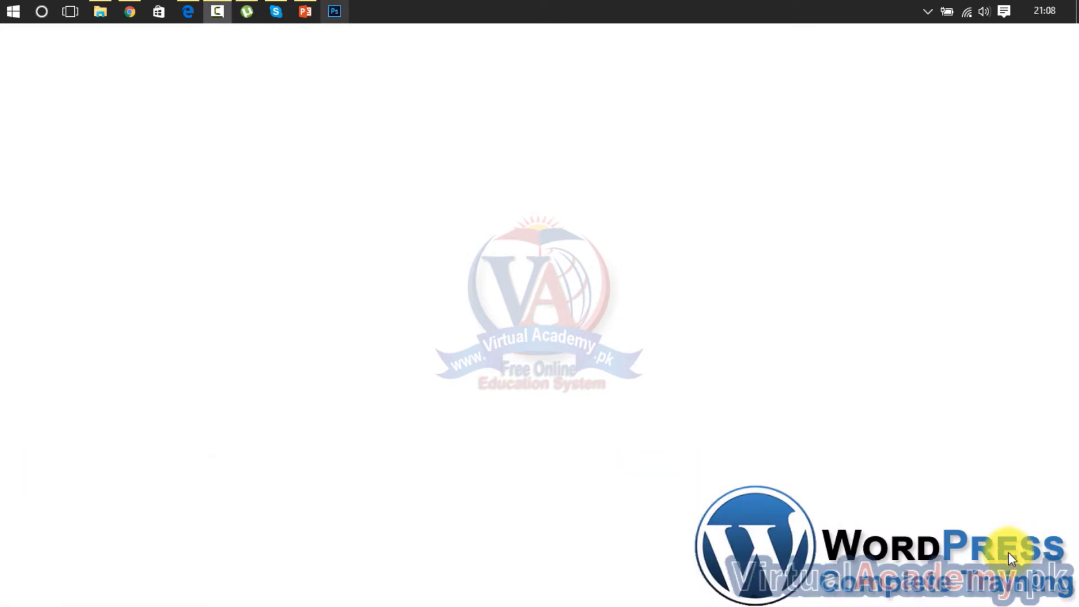
Bring the WordPress dashboard forward and look over the list of site pages
mouse_move(184, 14)
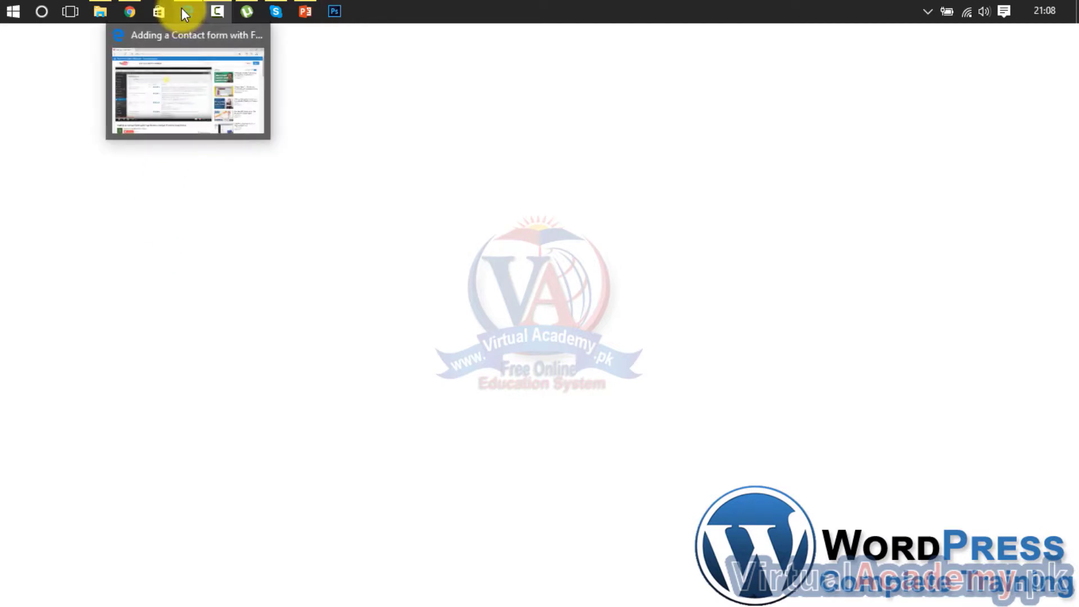
left_click(139, 8)
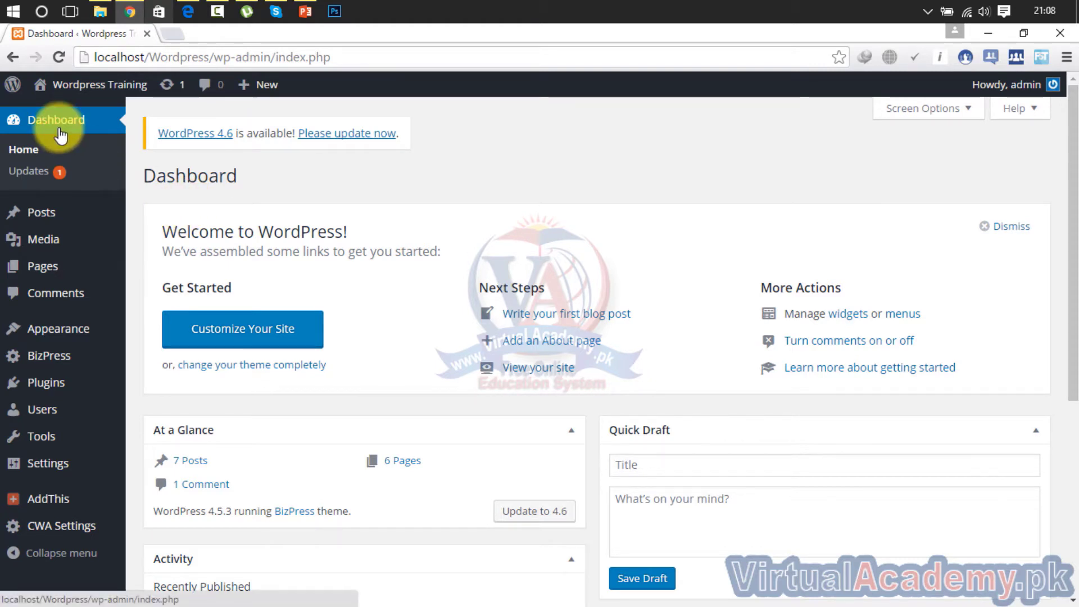
left_click(49, 273)
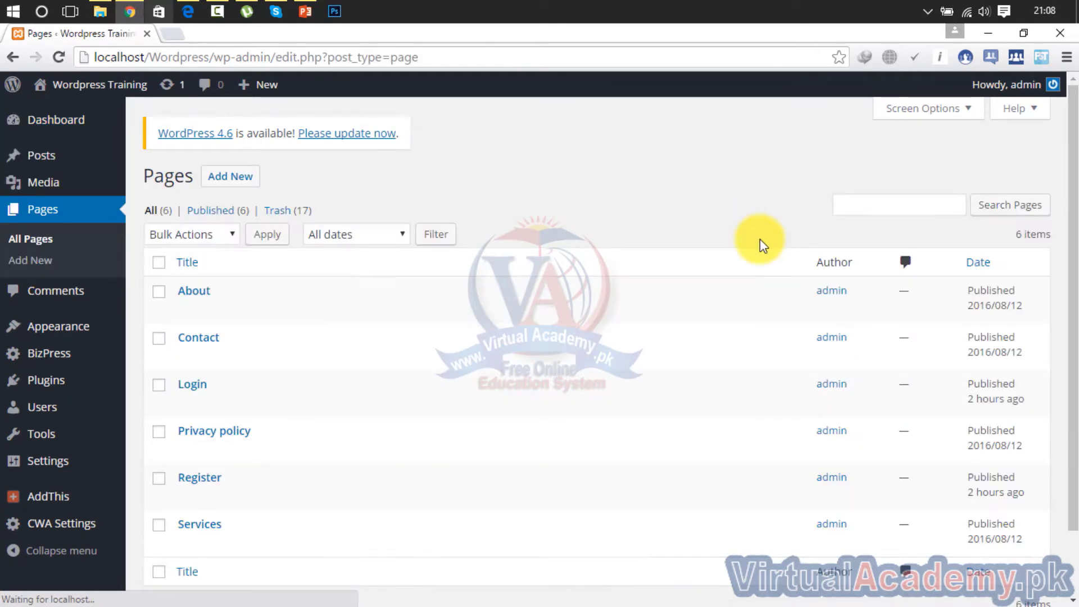
scroll(1071, 239, "down", 1)
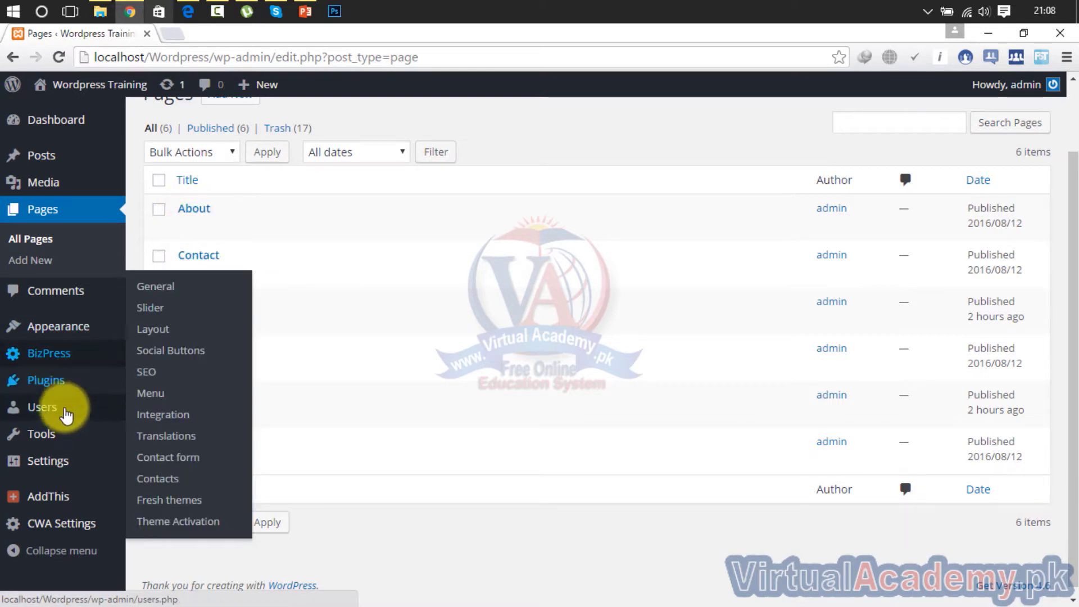
Review the installed themes and the main menu, which already has a Contact item, then visit the live site
mouse_move(63, 380)
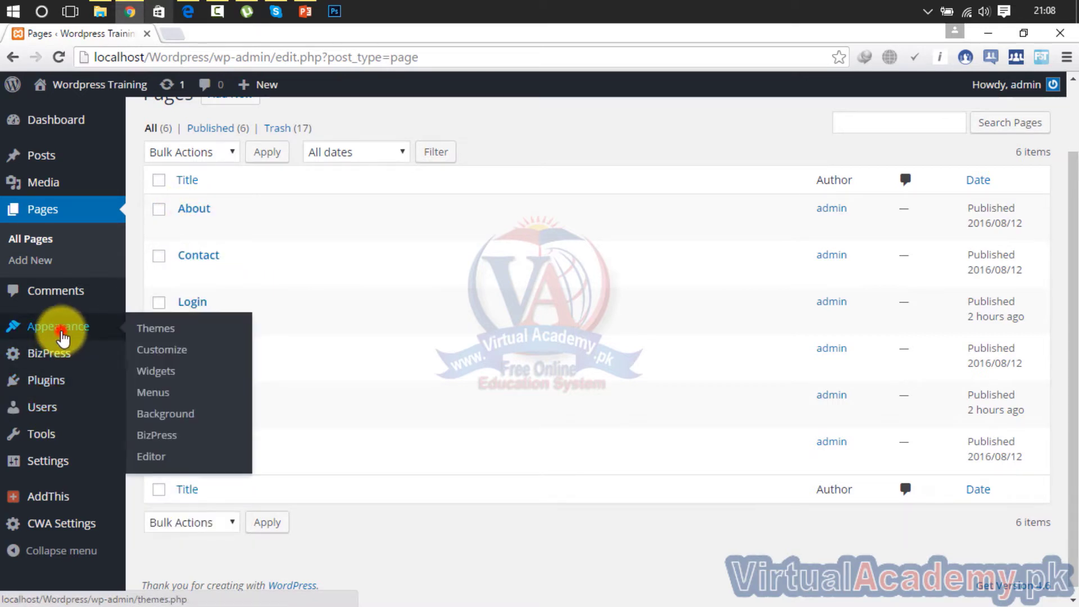
left_click(62, 338)
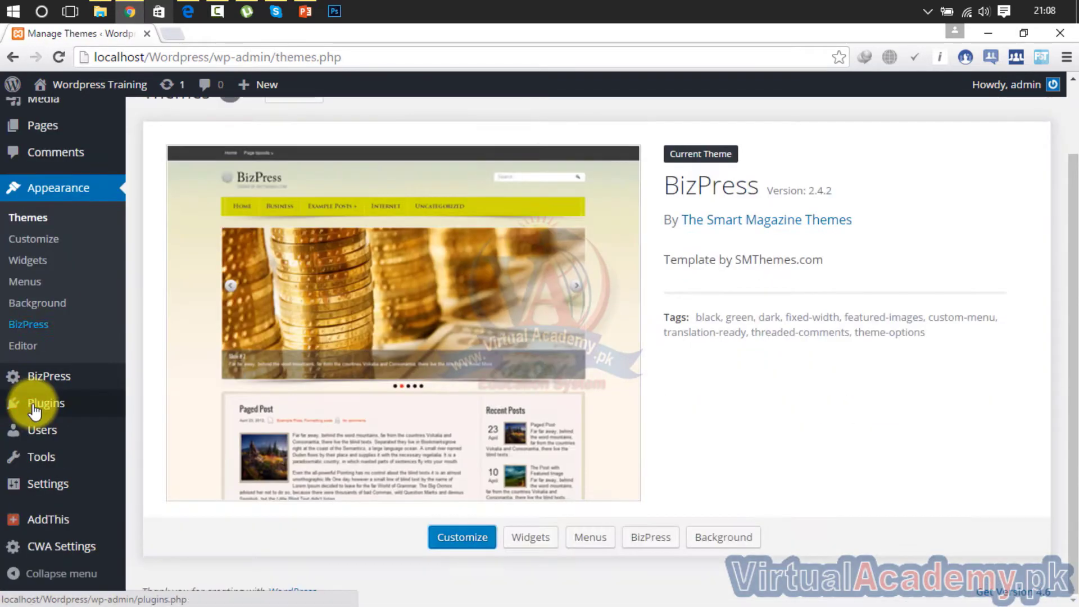
left_click(29, 282)
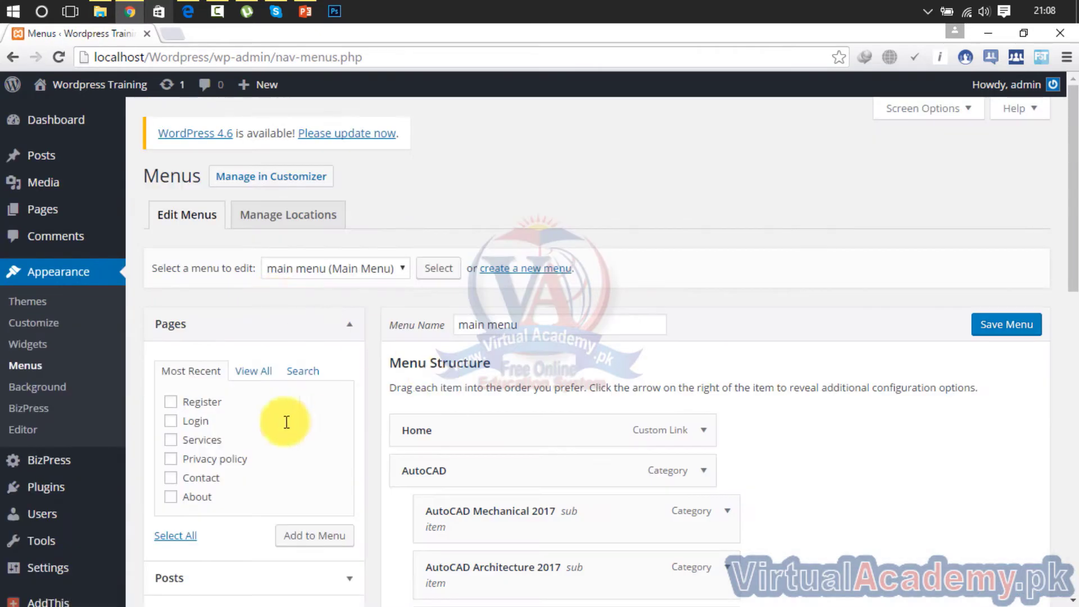
left_click_drag(1072, 185, 1072, 467)
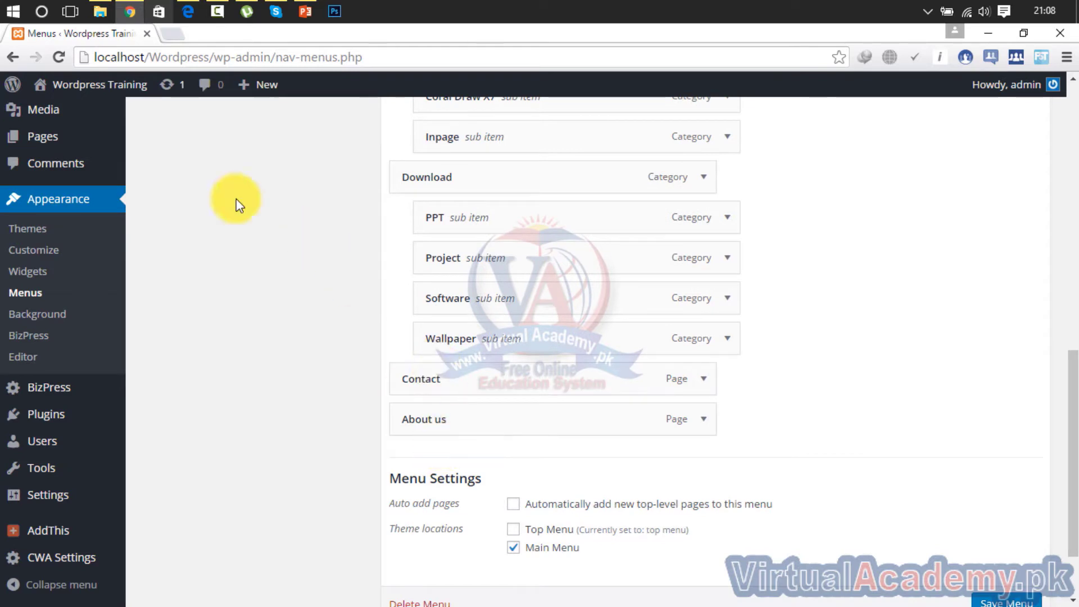
mouse_move(118, 87)
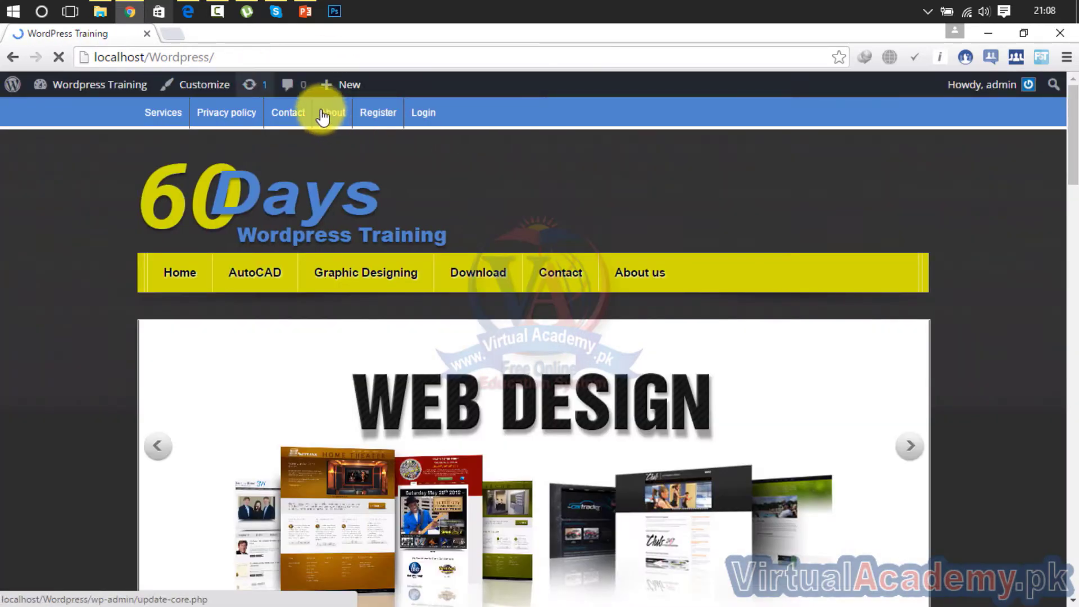
View and reload the Contact page, which reads only 'Contact us', then go back to the Dashboard
left_click(285, 117)
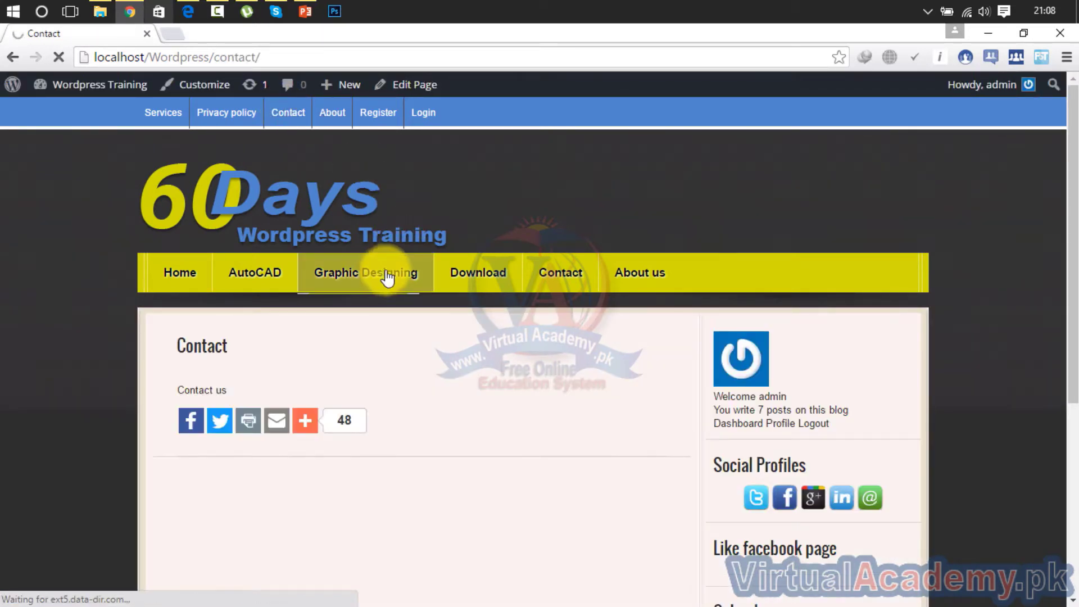
left_click(566, 281)
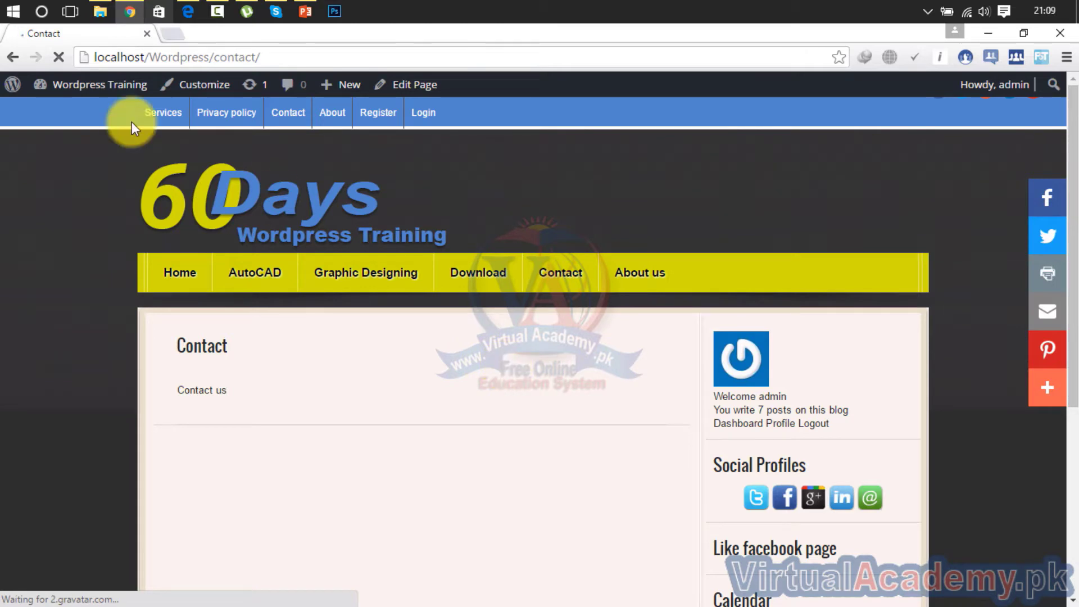
mouse_move(84, 90)
left_click(76, 113)
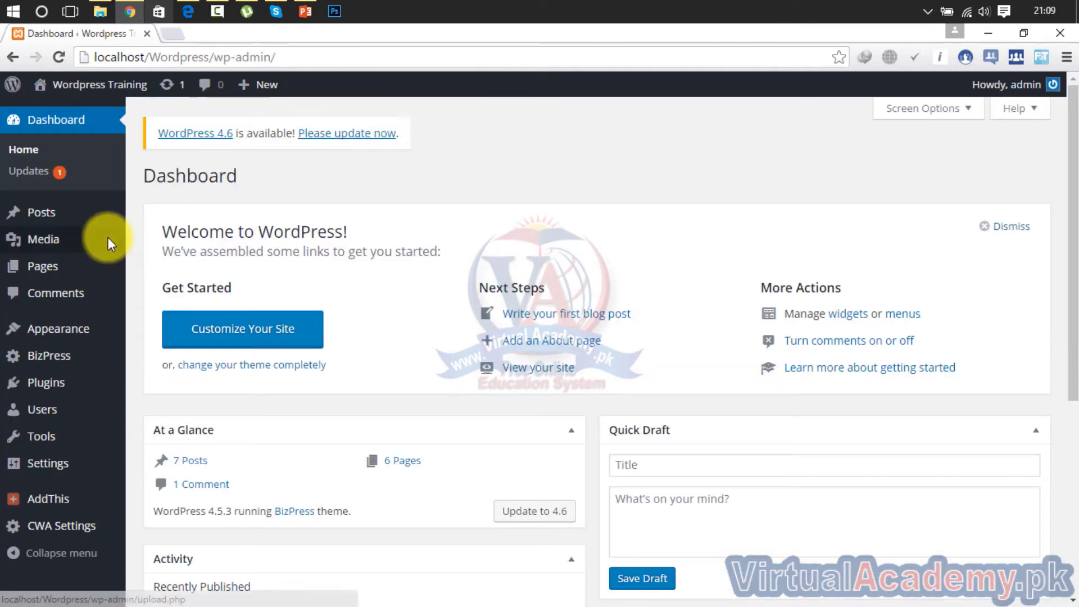
Search Add Plugins for 'secure contact us' and scroll through the 639 results
left_click(52, 383)
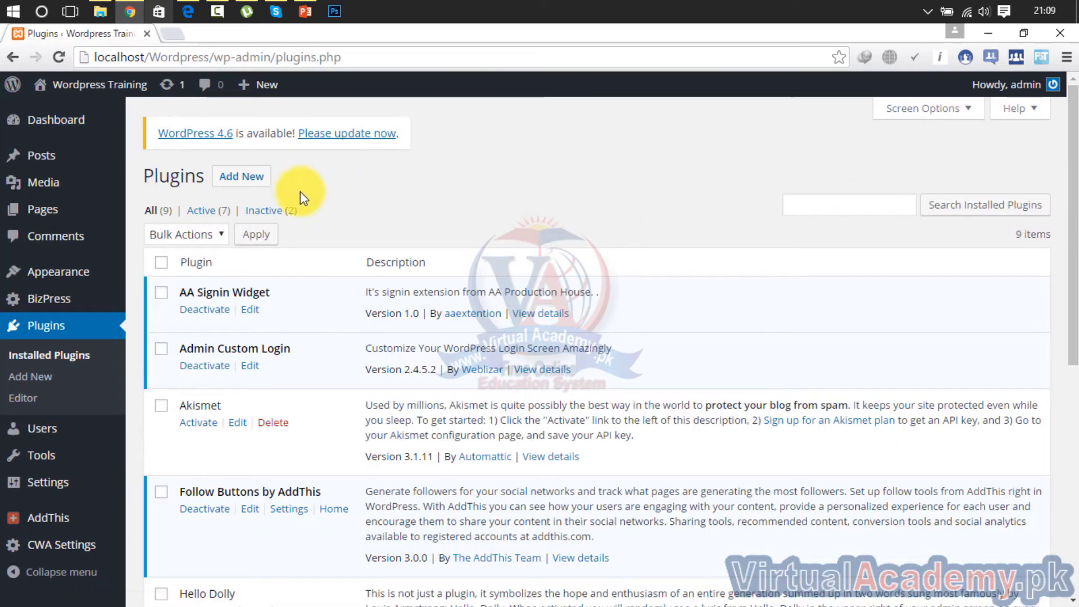
left_click(248, 177)
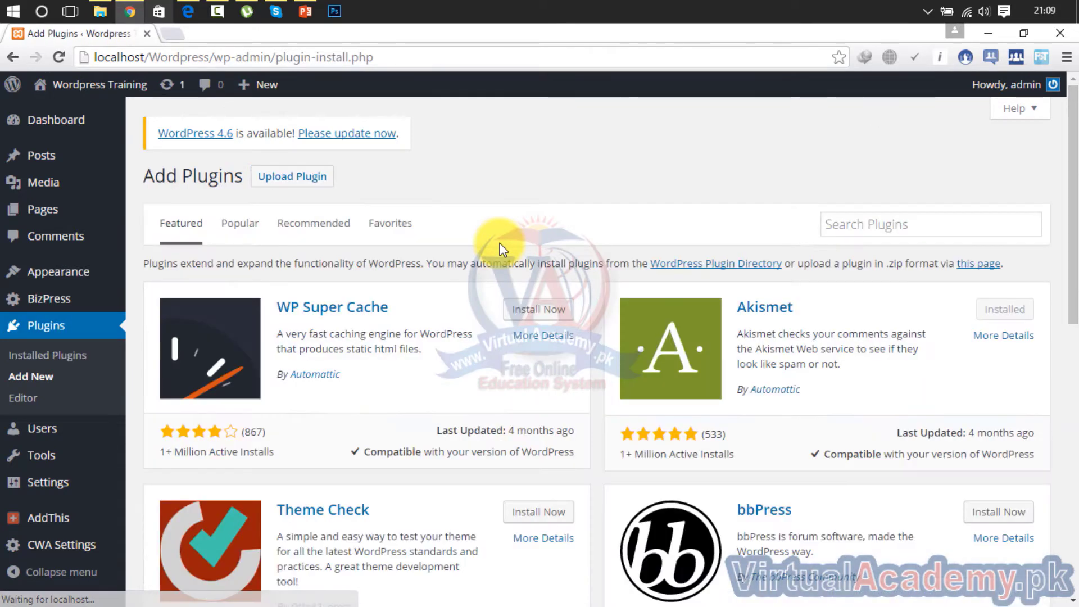
left_click(851, 226)
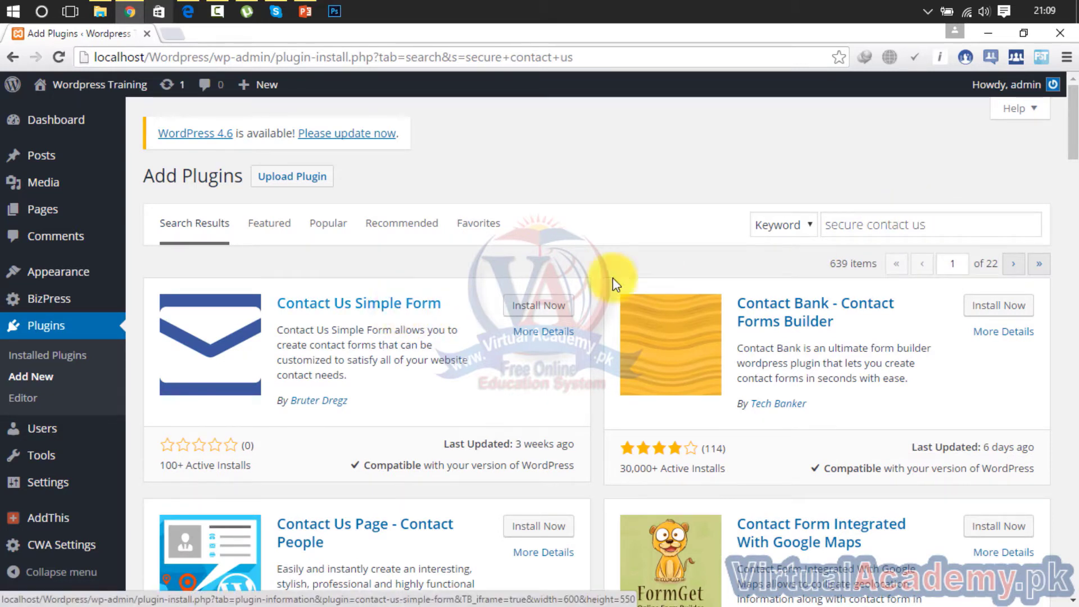
left_click_drag(1075, 156, 1073, 197)
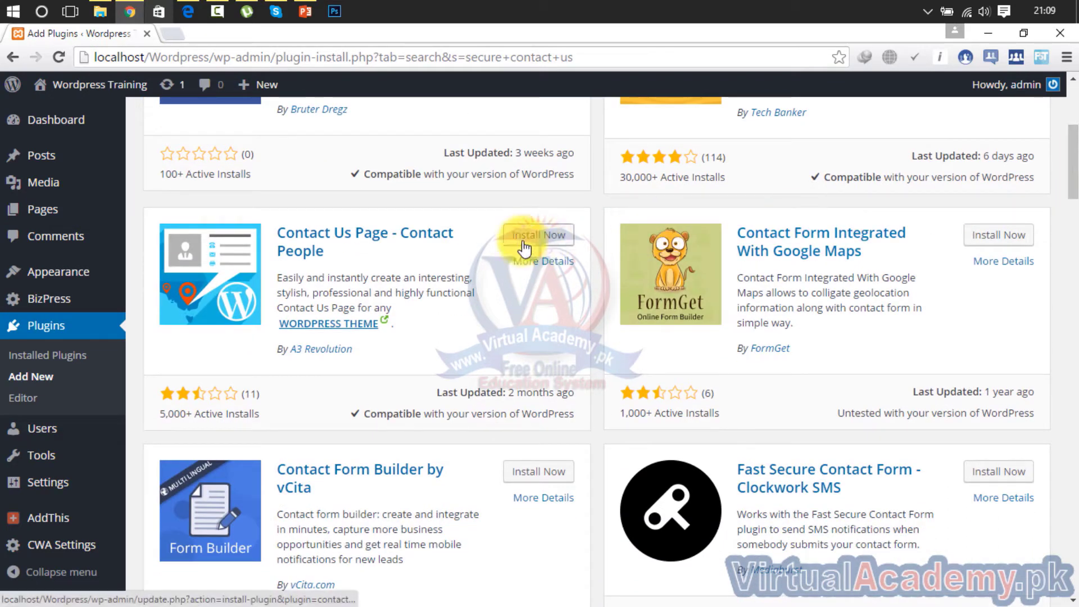
Open the Contact People, Clockwork SMS and Fast Secure Contact Form plugin details in new tabs
left_click(426, 238)
right_click(426, 237)
left_click(465, 246)
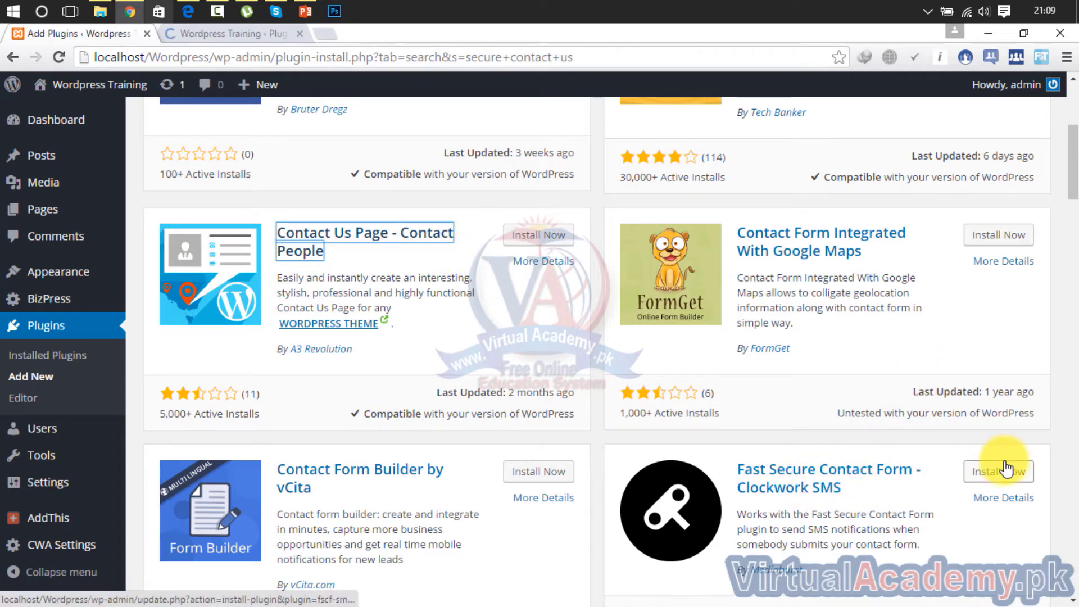
right_click(877, 478)
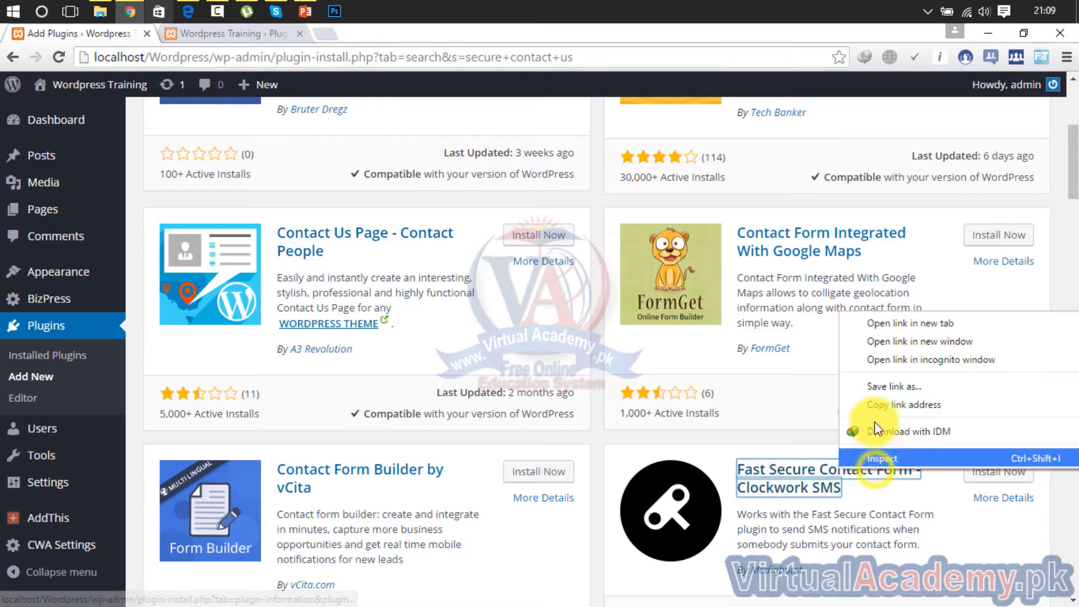
left_click(877, 328)
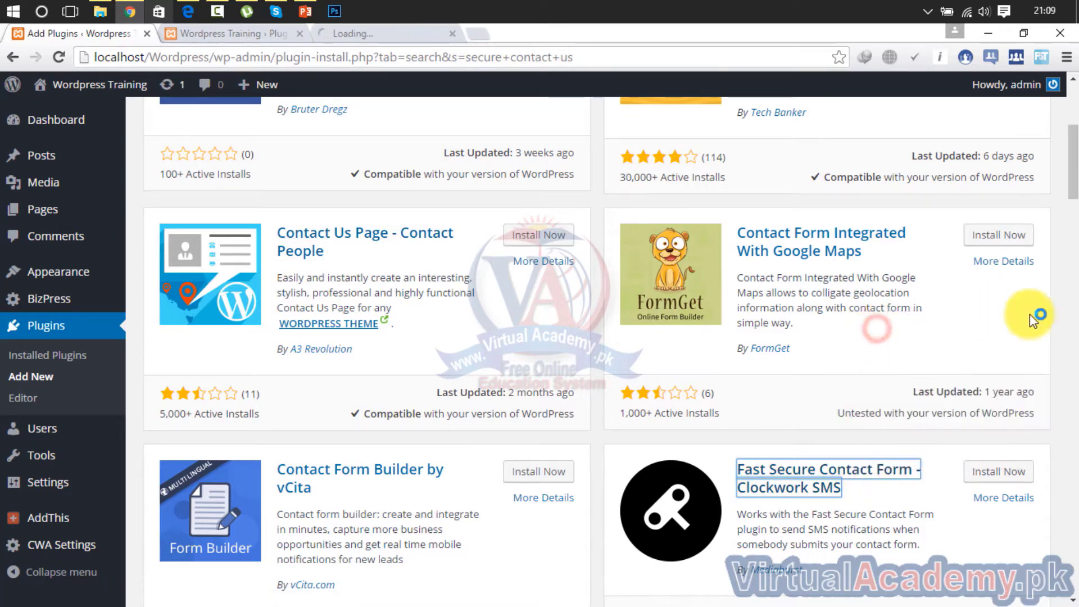
left_click_drag(1073, 179, 1071, 276)
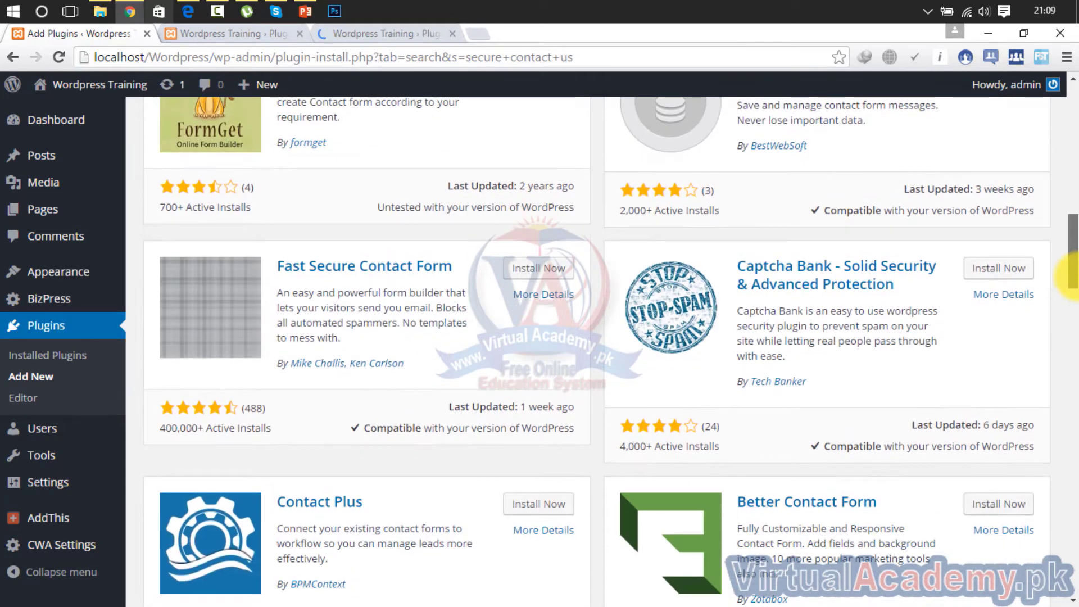
right_click(382, 273)
left_click(410, 280)
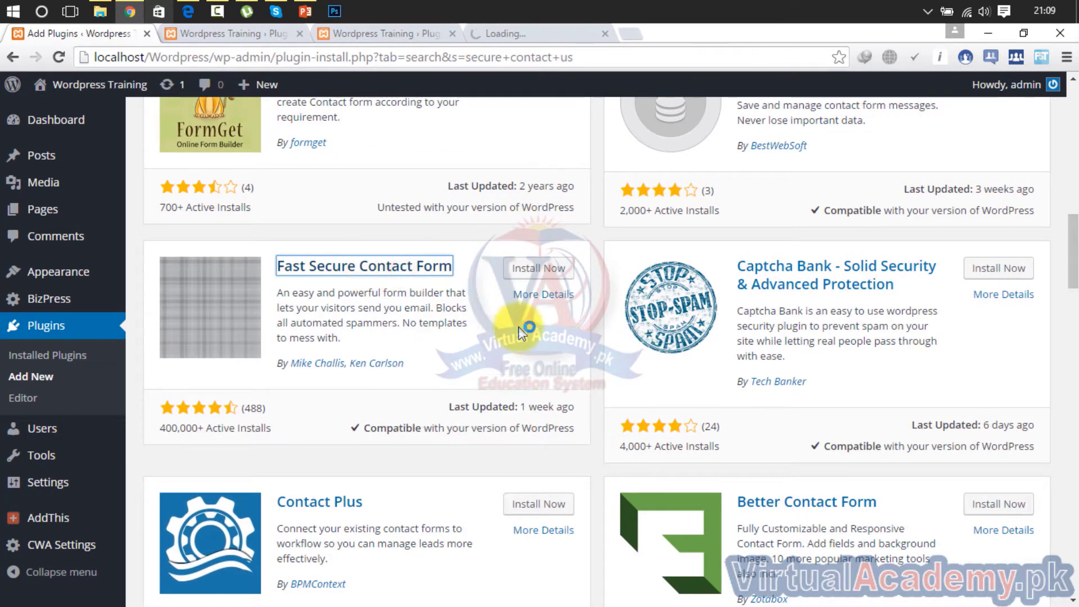
Compare each plugin's screenshots, closing Contact People and Clockwork SMS and keeping Fast Secure Contact Form
left_click(247, 36)
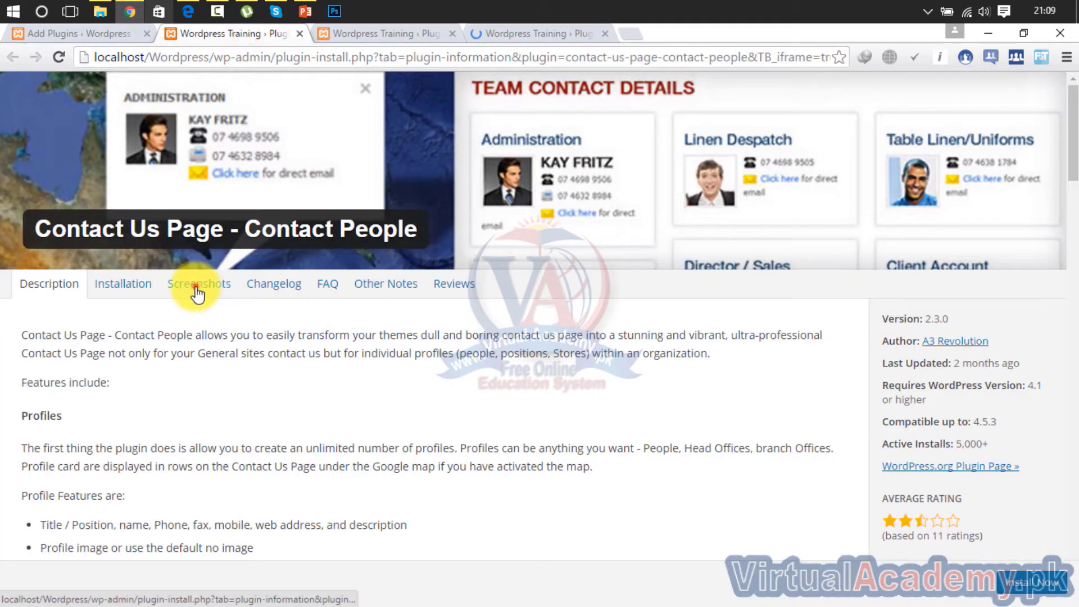
left_click(196, 287)
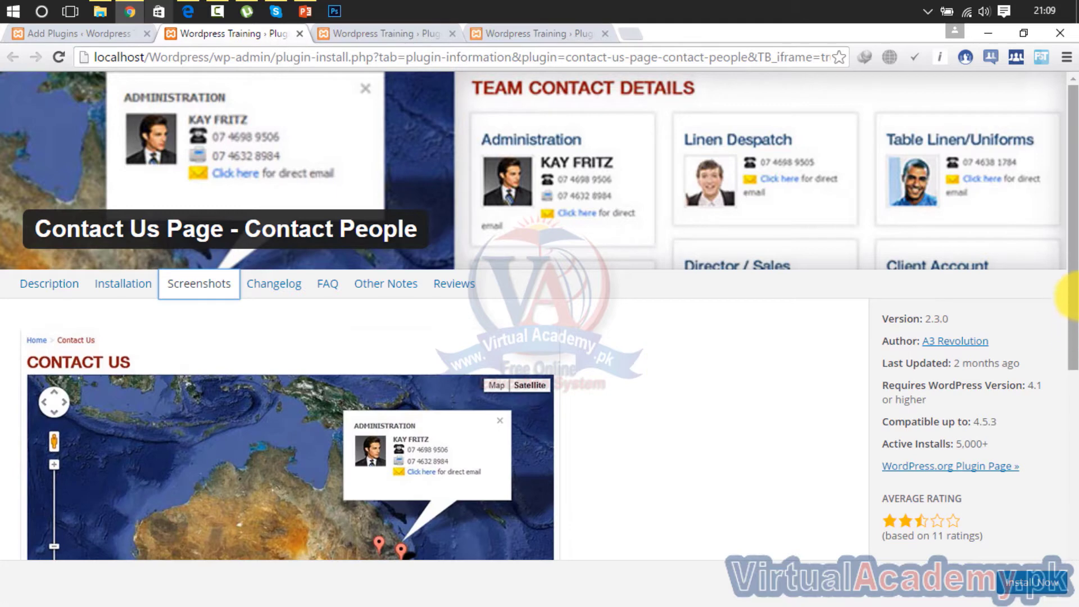
left_click_drag(1073, 298, 1074, 523)
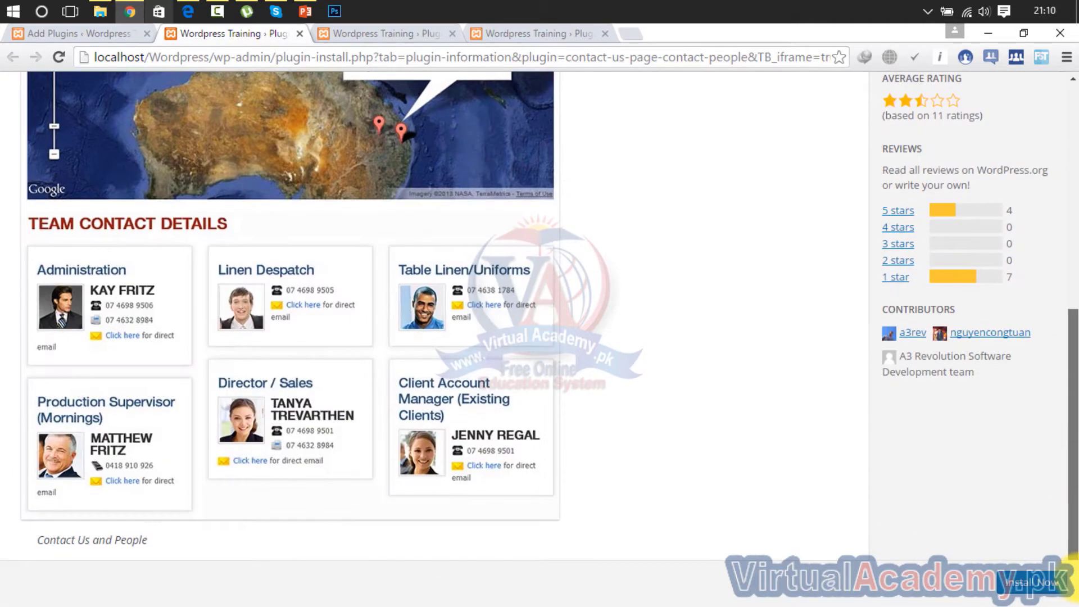
left_click(300, 34)
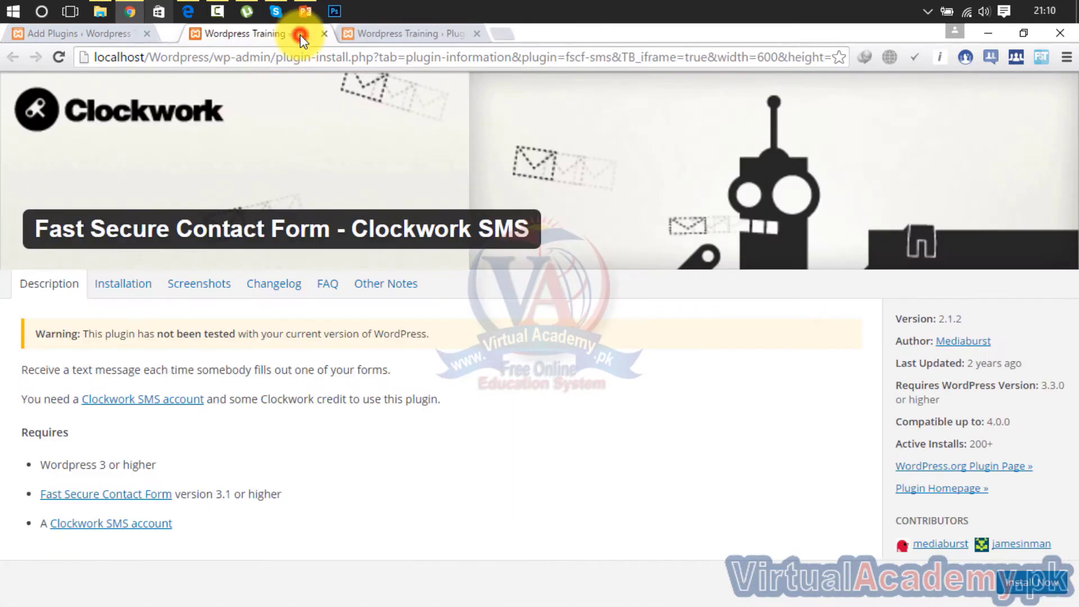
left_click(194, 285)
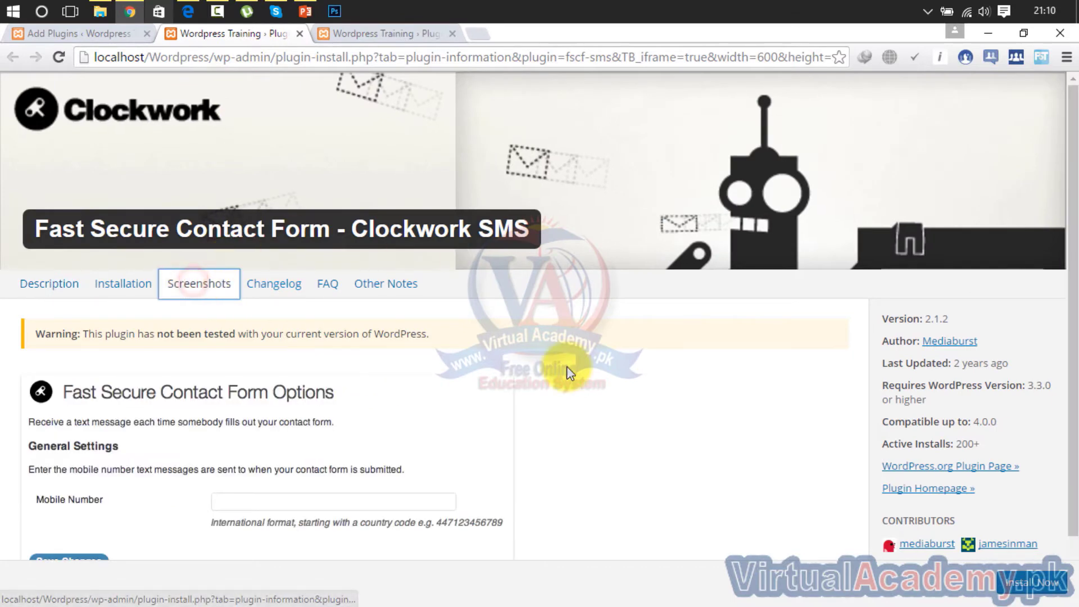
left_click_drag(1073, 222, 1074, 320)
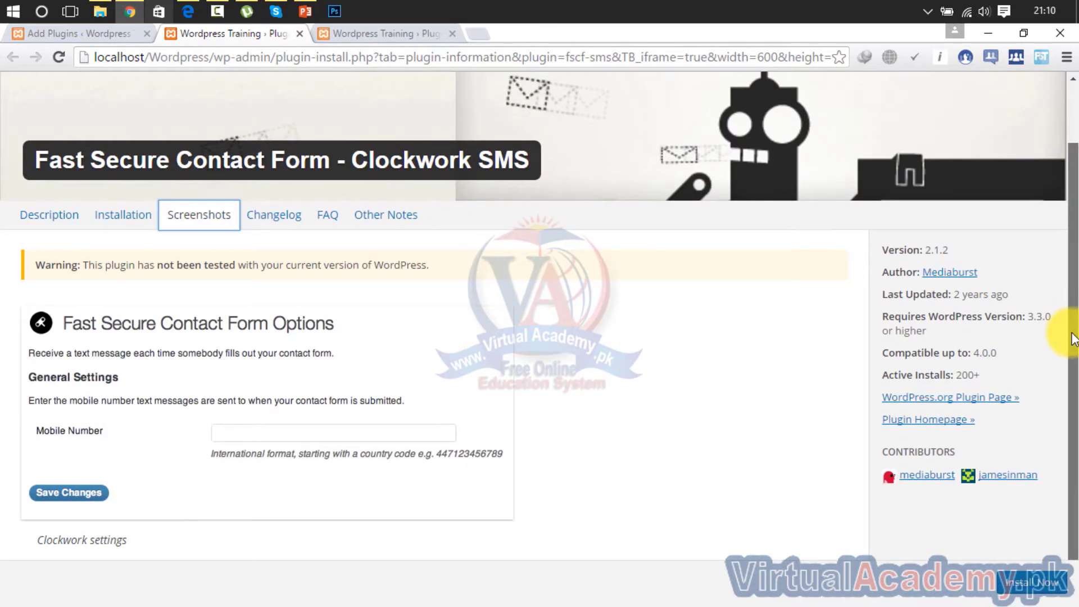
left_click(299, 34)
left_click(208, 291)
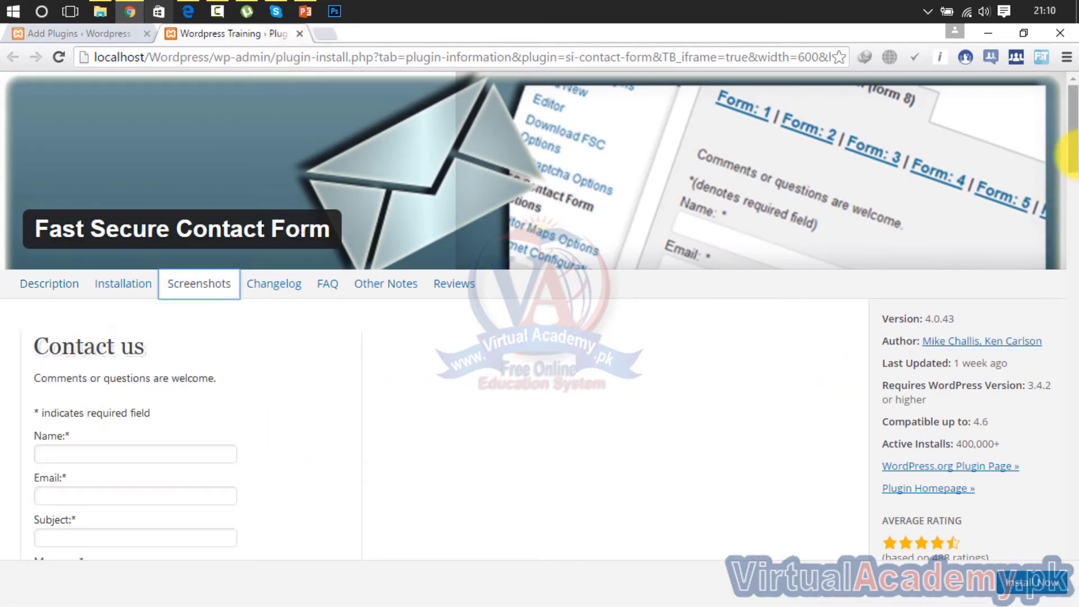
left_click_drag(1073, 159, 1076, 29)
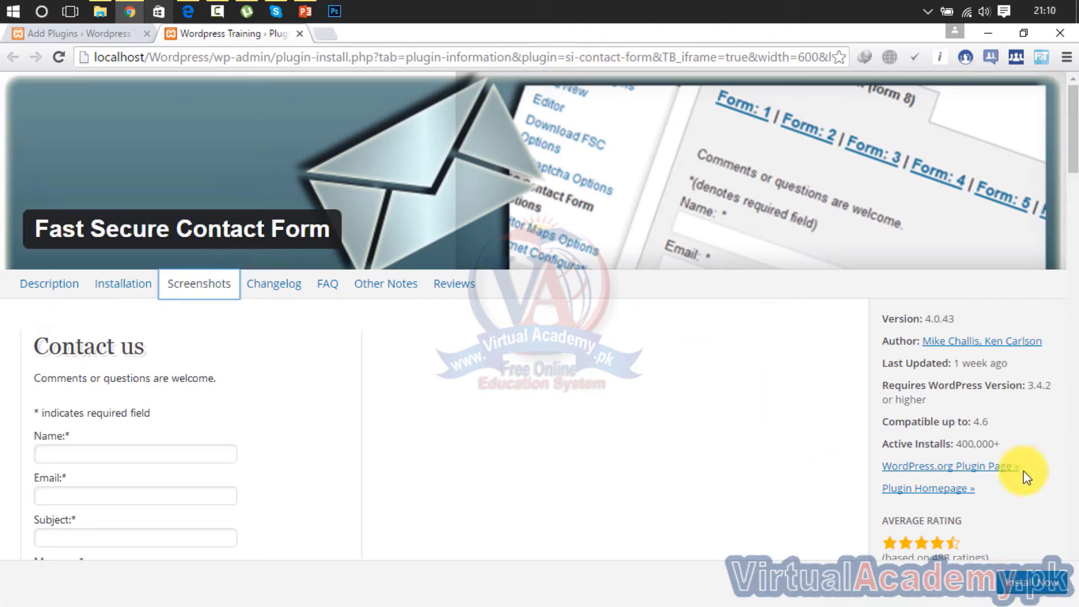
Install Fast Secure Contact Form 4.0.43 and activate it
left_click(1038, 582)
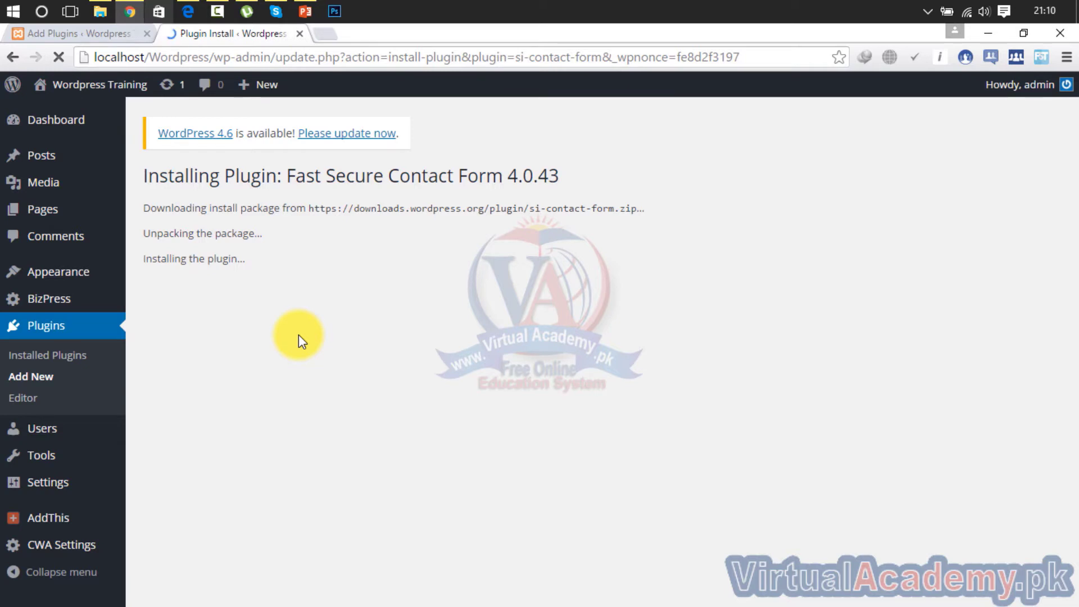
left_click(190, 311)
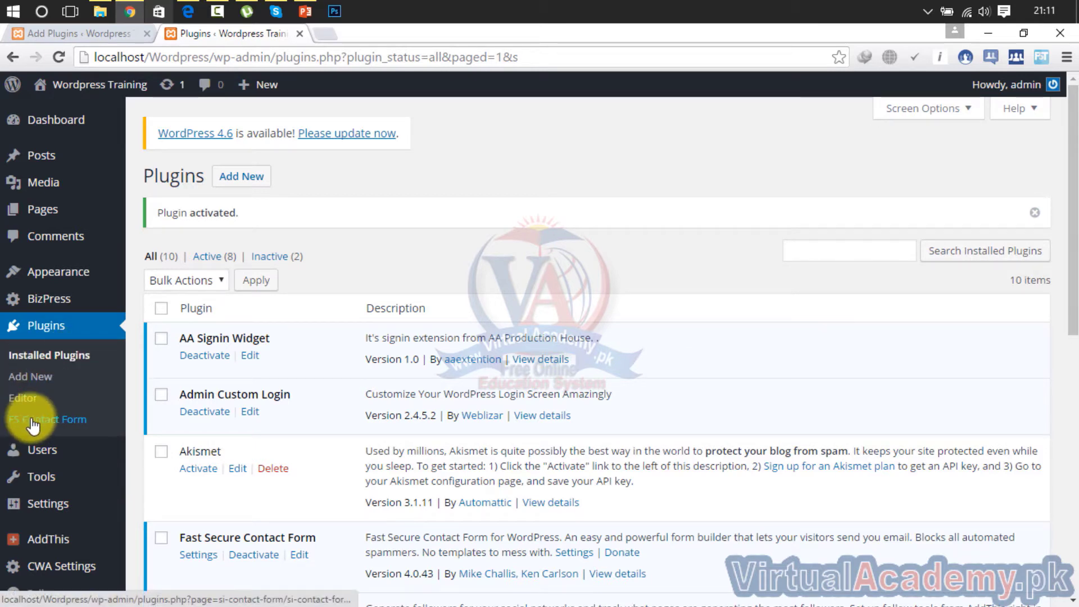
In FS Contact Form settings, rename the Form 1 label to 'Contact US'
left_click(50, 423)
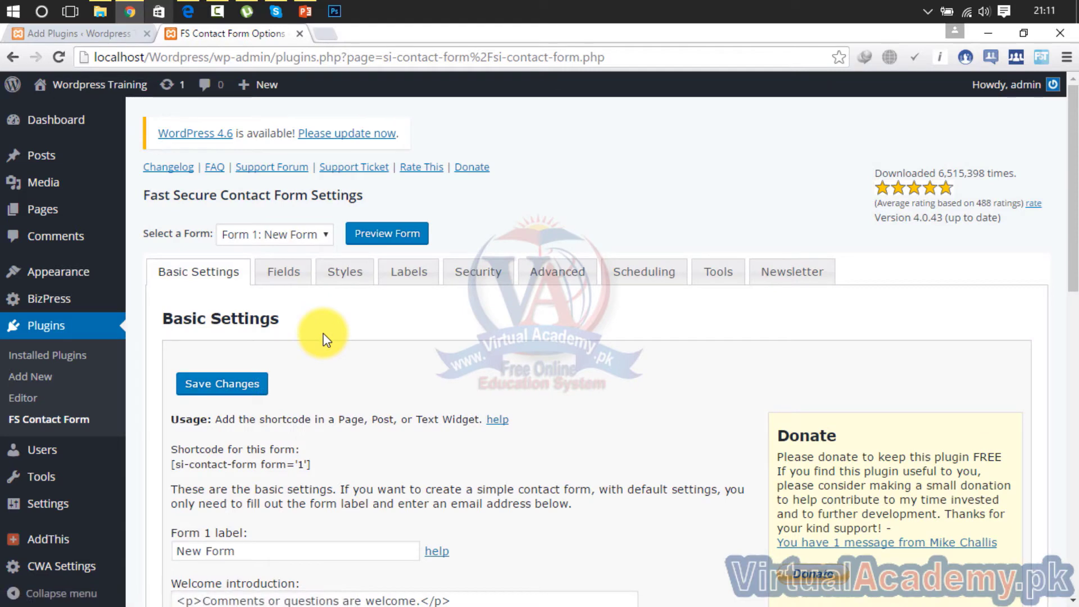
left_click_drag(1073, 191, 1071, 282)
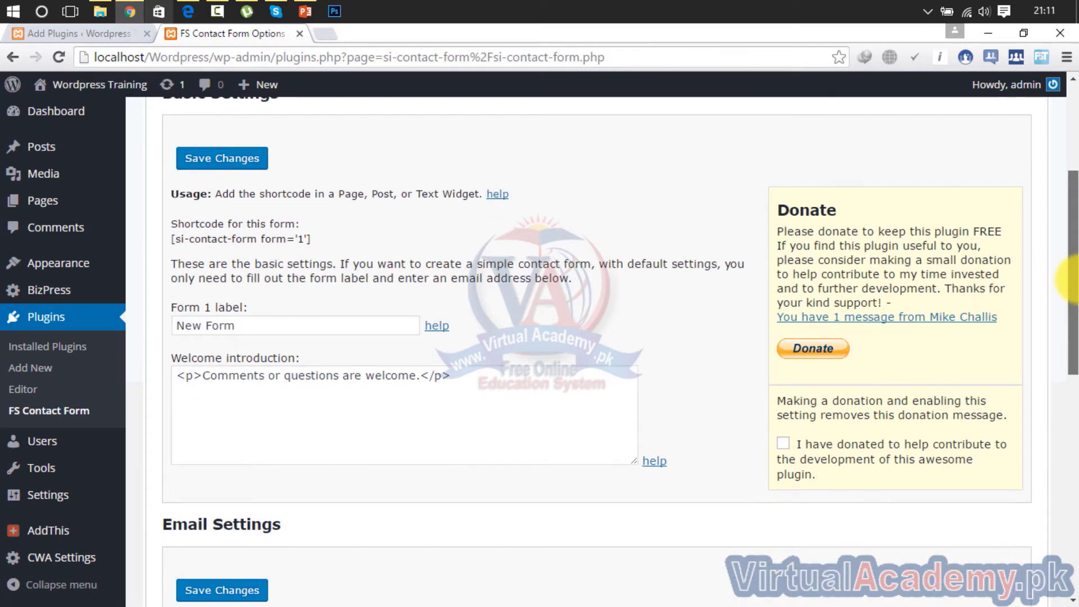
left_click(241, 326)
key("ctrl+a")
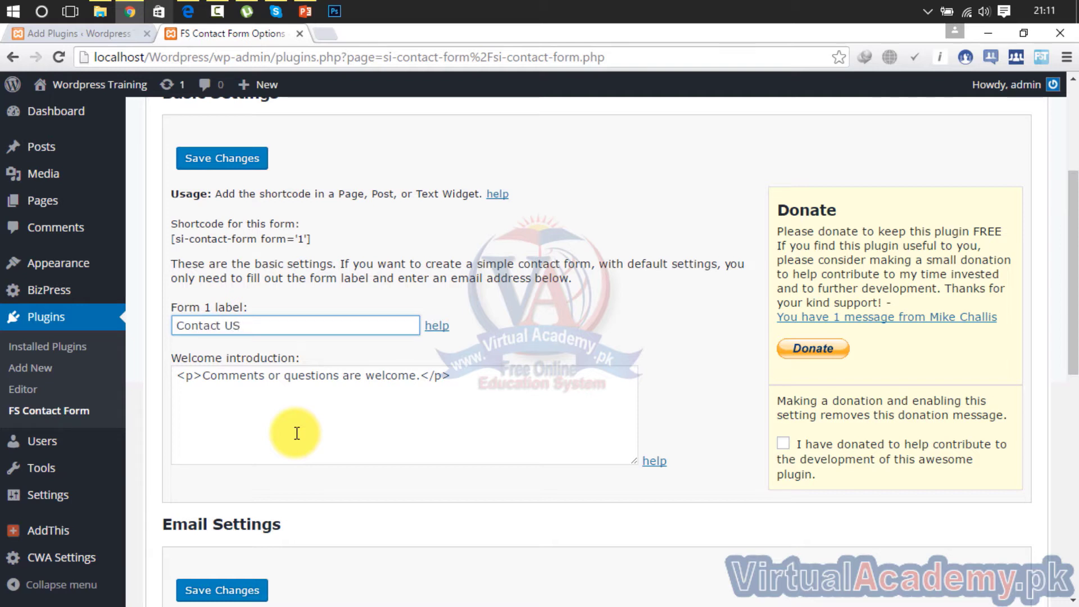
triple_click(258, 326)
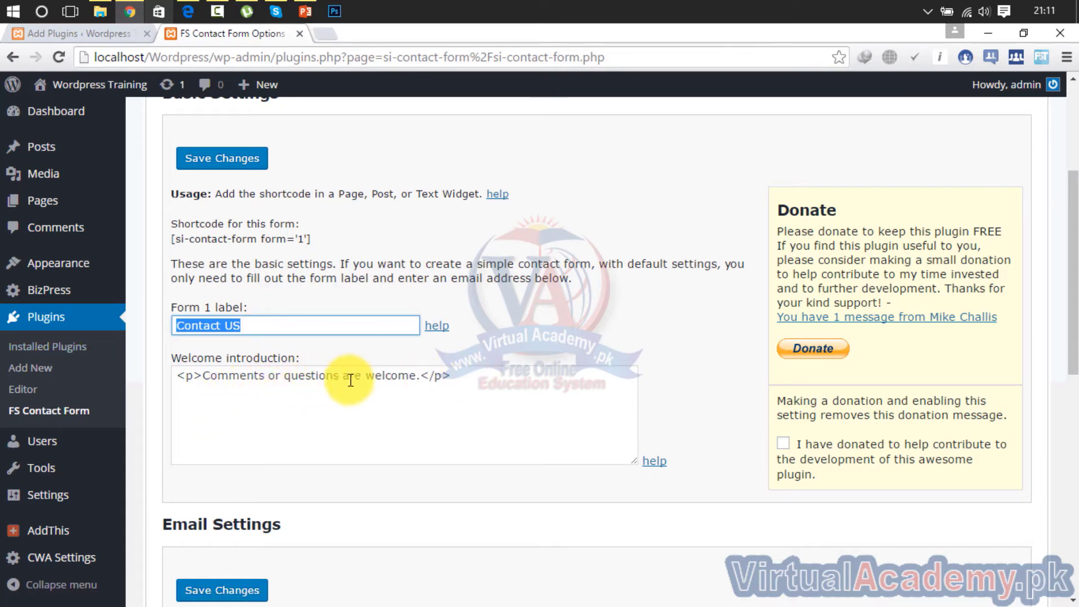
Delete the welcome introduction text and select the recipient e-mail address
left_click_drag(450, 381, 72, 410)
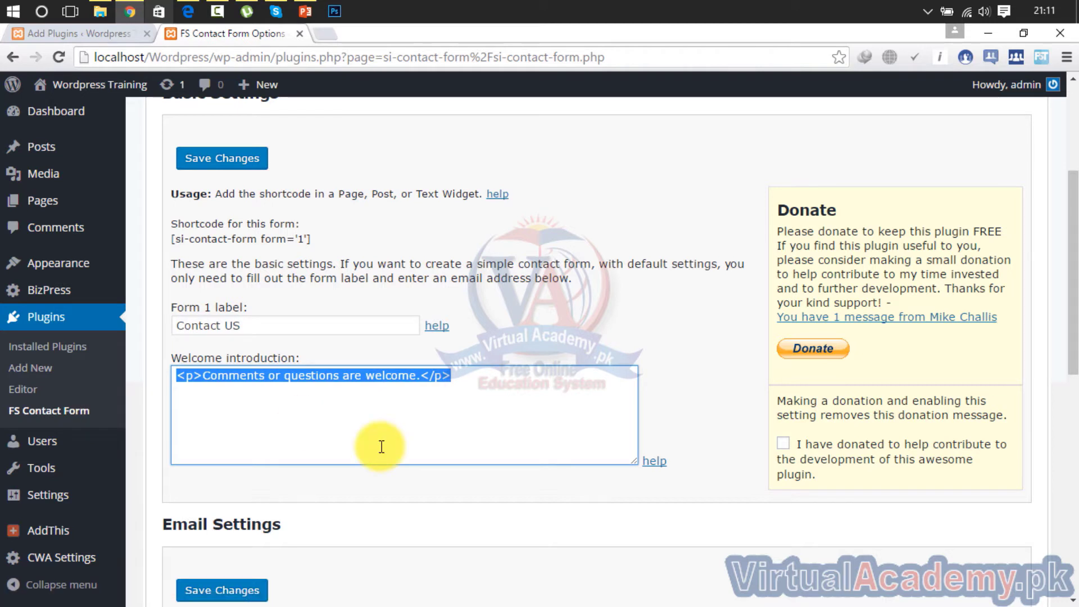
key("BackSpace")
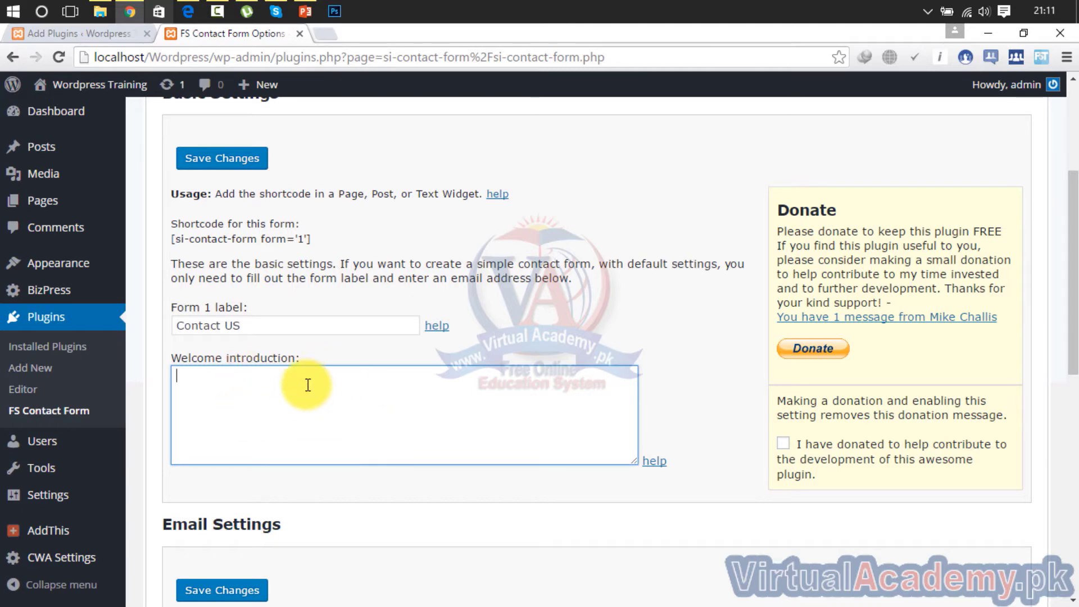
left_click_drag(1071, 278, 1071, 413)
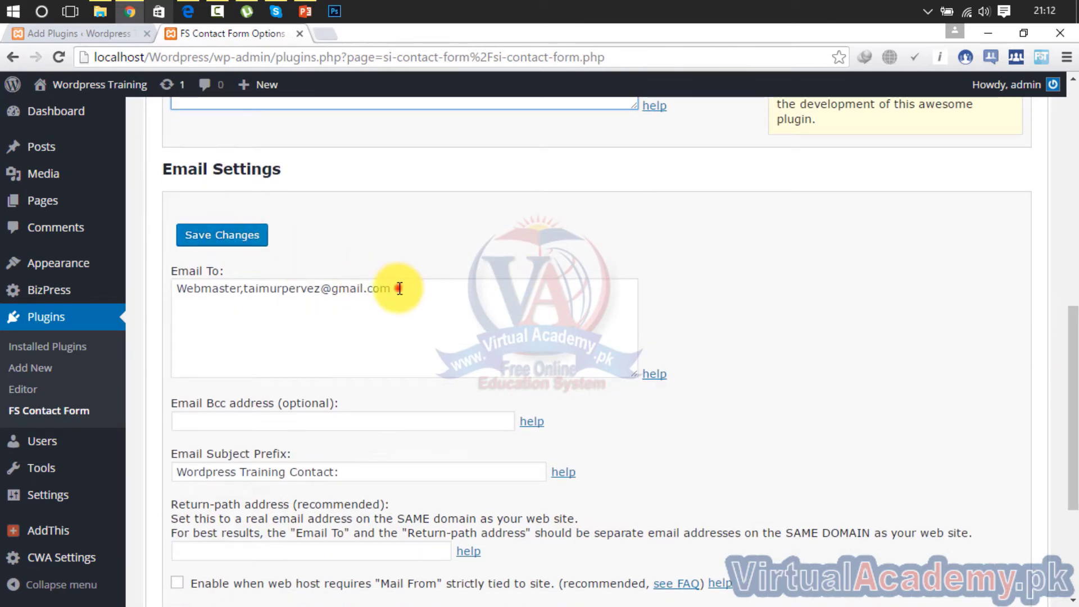
left_click_drag(394, 288, 134, 308)
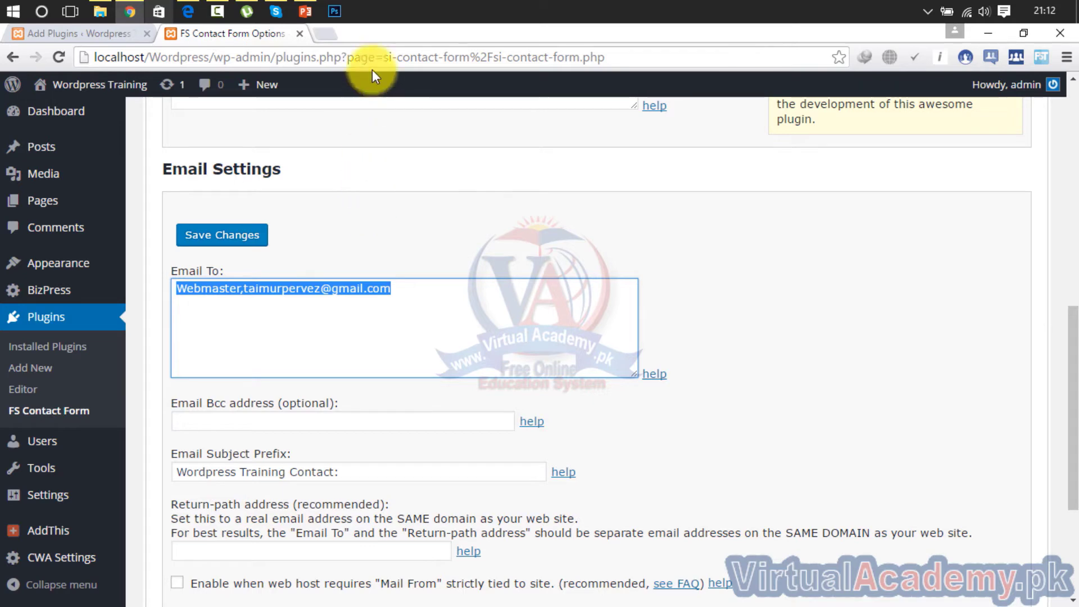
left_click(328, 34)
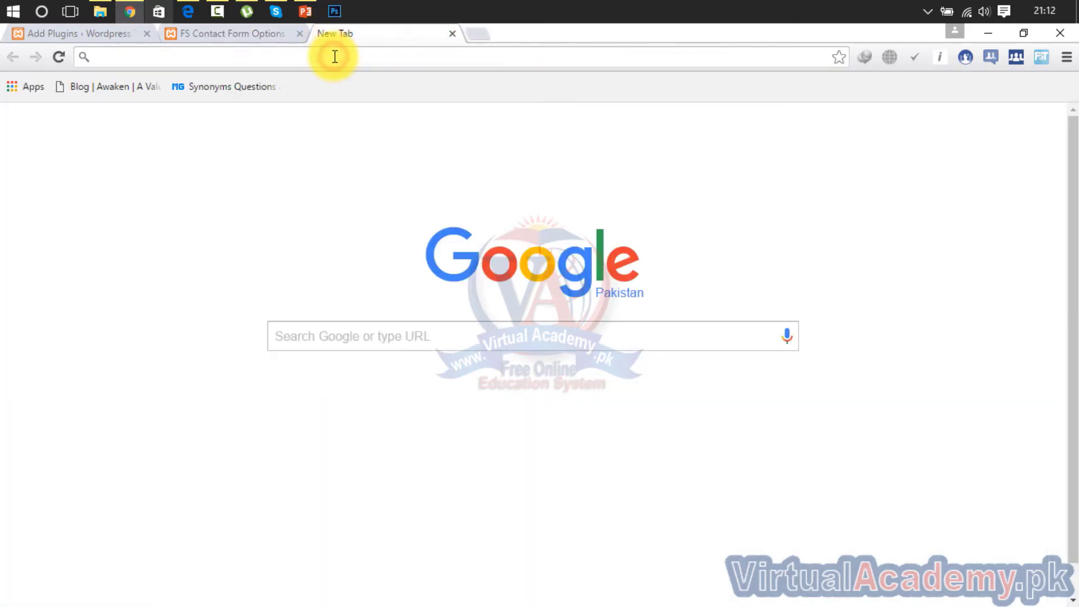
Load virtualacademy.pk and look over its Contact page and Online enquiry form
type("virtualacademy.pk")
key("Return")
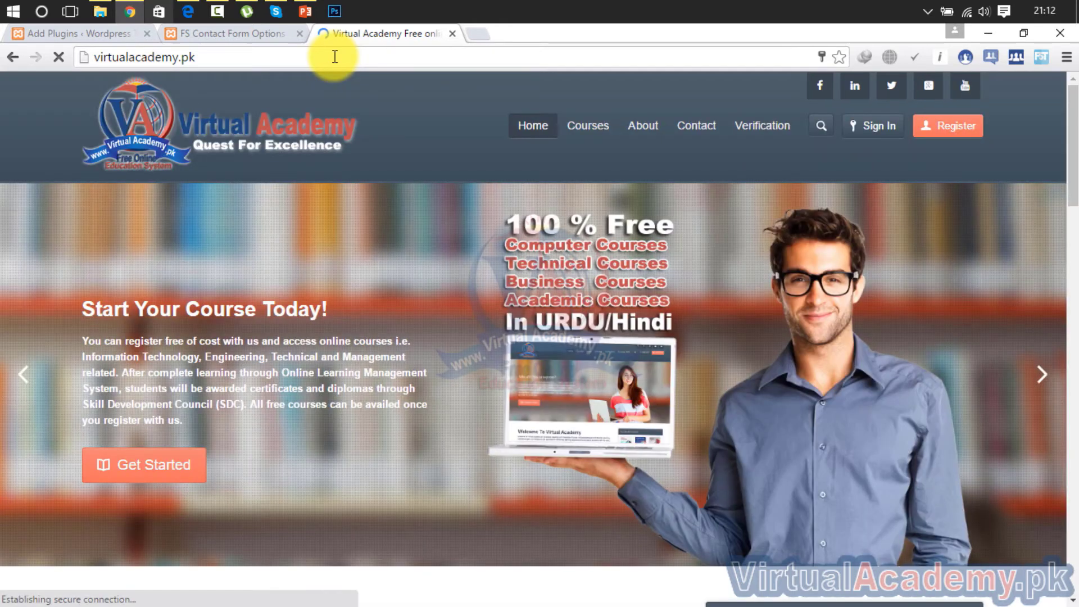
left_click(694, 127)
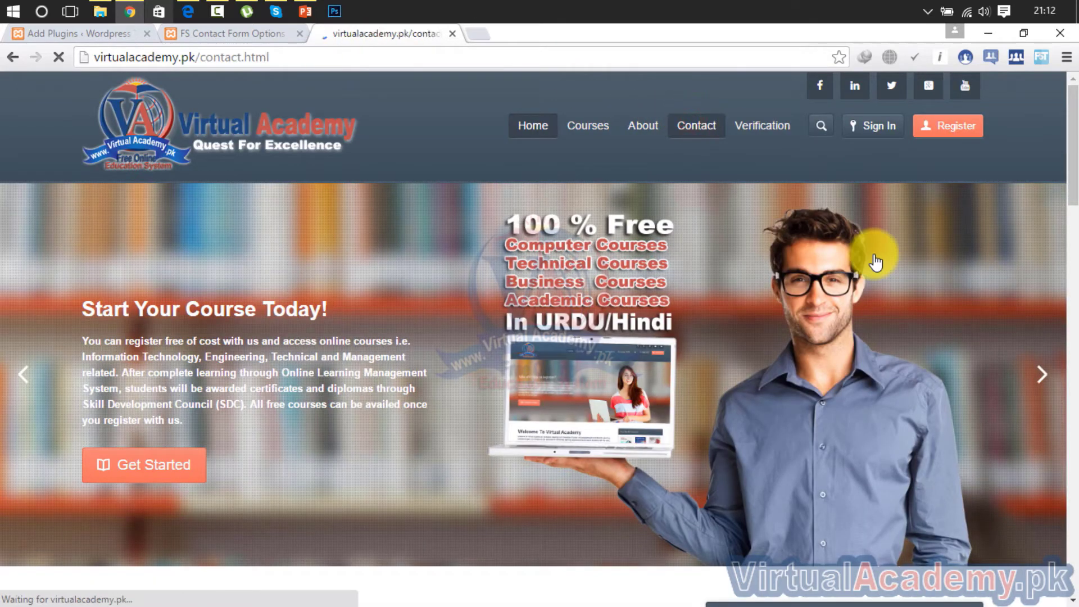
scroll(1067, 245, "down", 5)
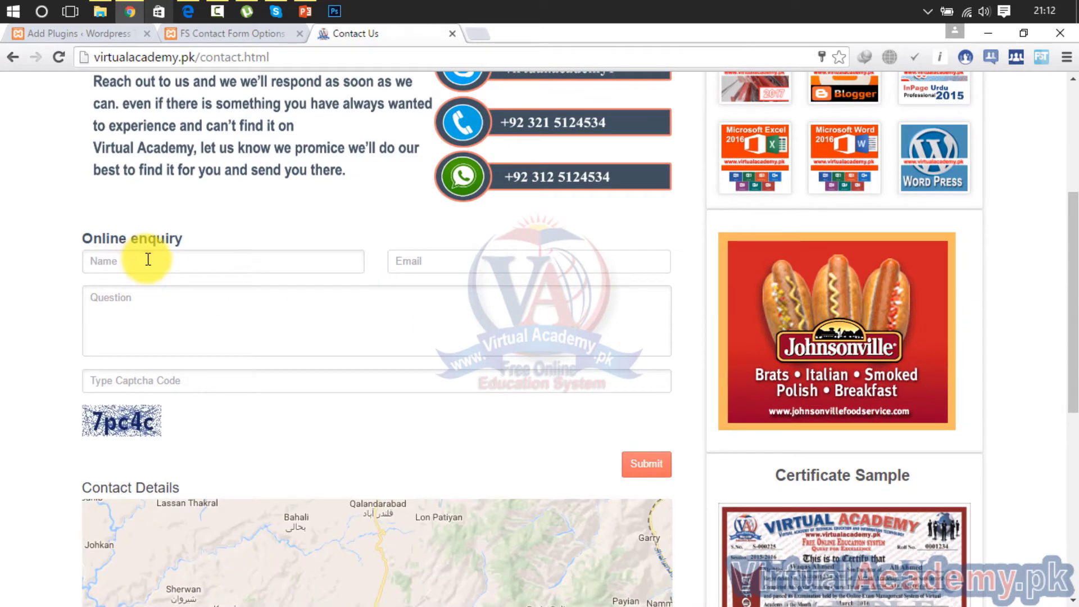
left_click(146, 257)
left_click(276, 321)
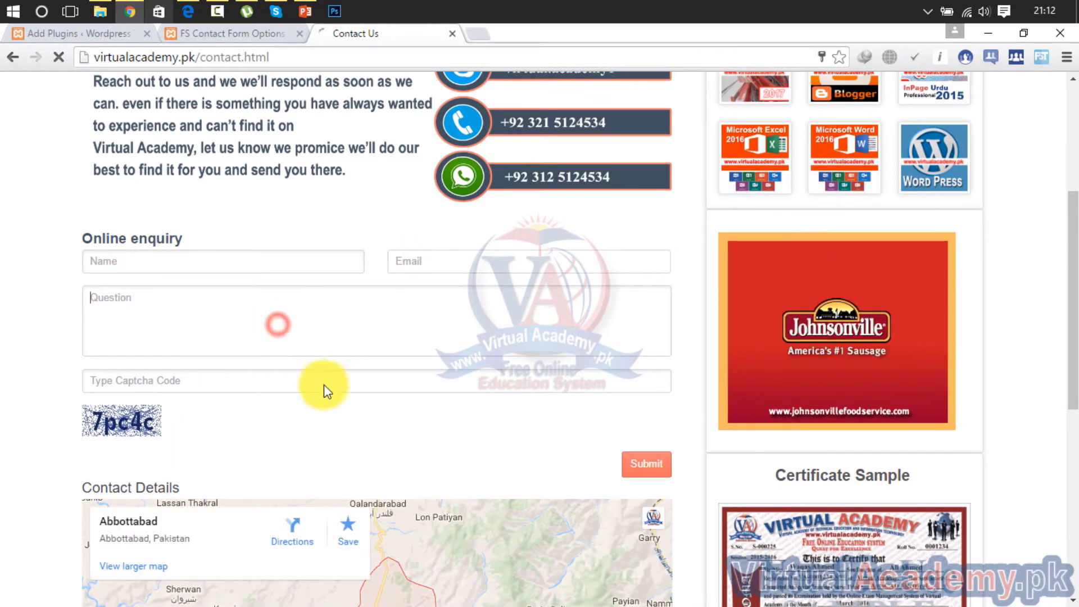
scroll(1071, 264, "down", 1)
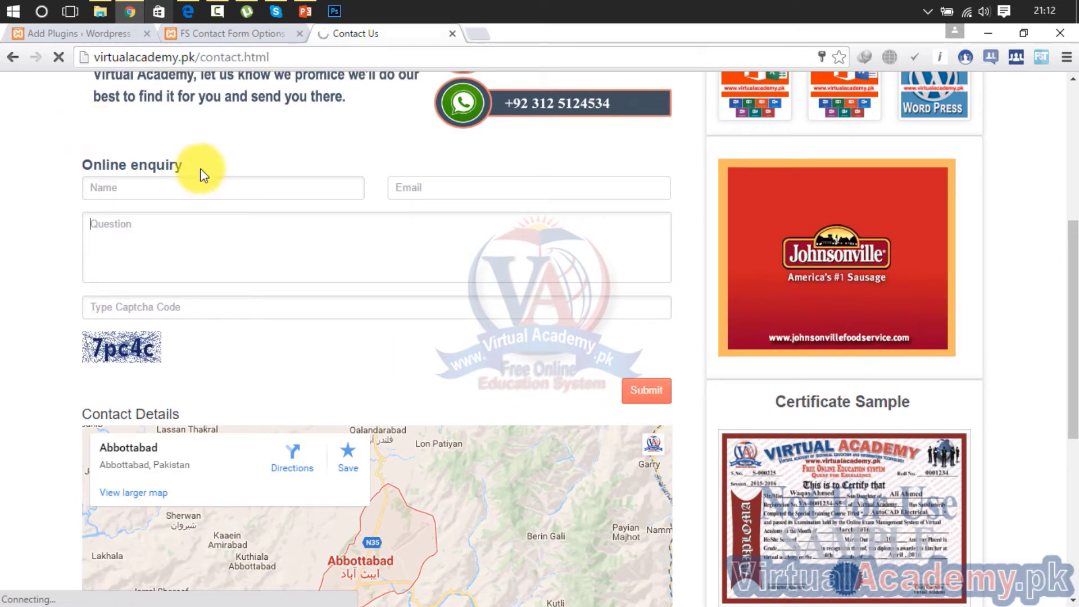
left_click_drag(185, 166, 77, 178)
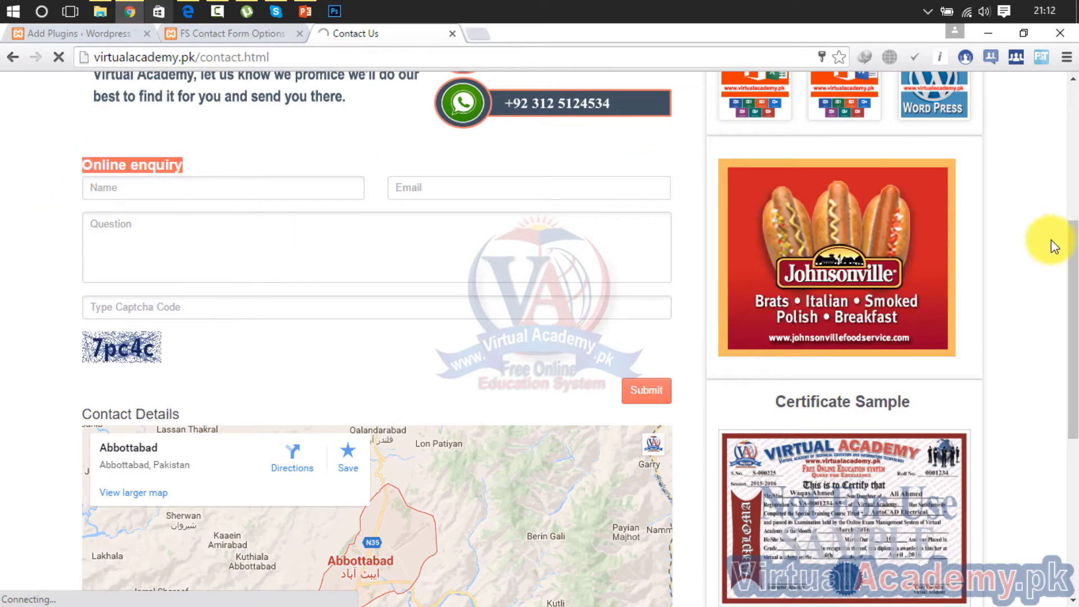
scroll(1071, 230, "up", 4)
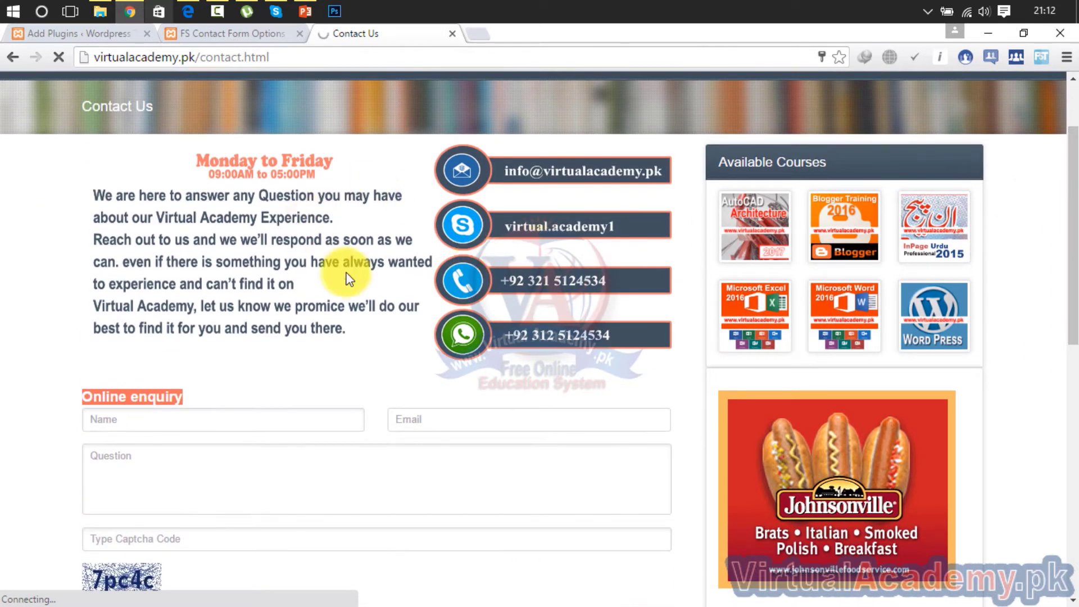
Save the contact-details image to the Desktop as Contactus.png and return to the form settings
right_click(328, 228)
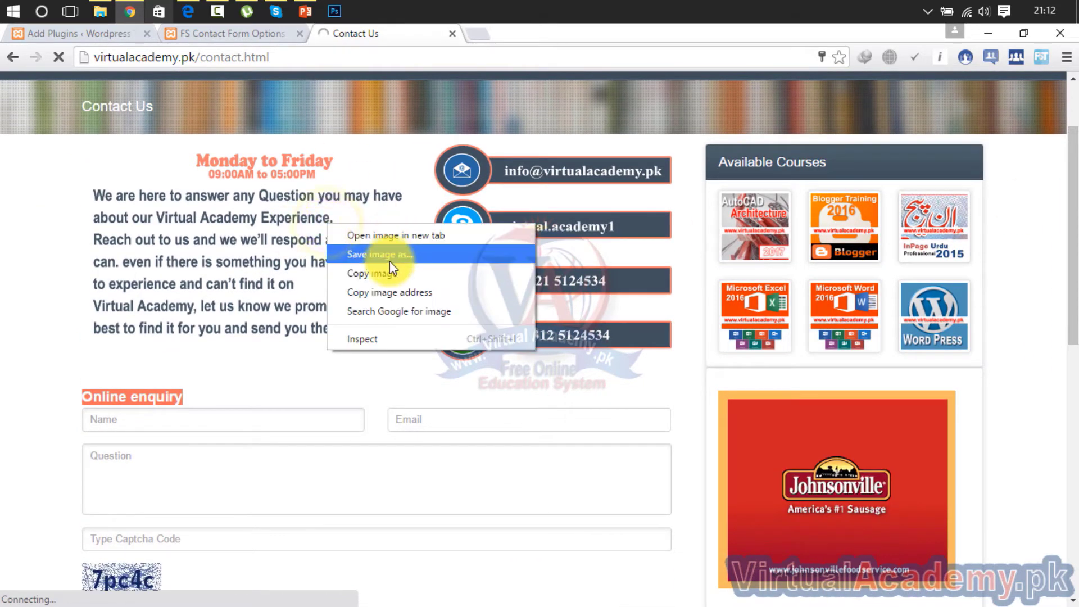
left_click(403, 258)
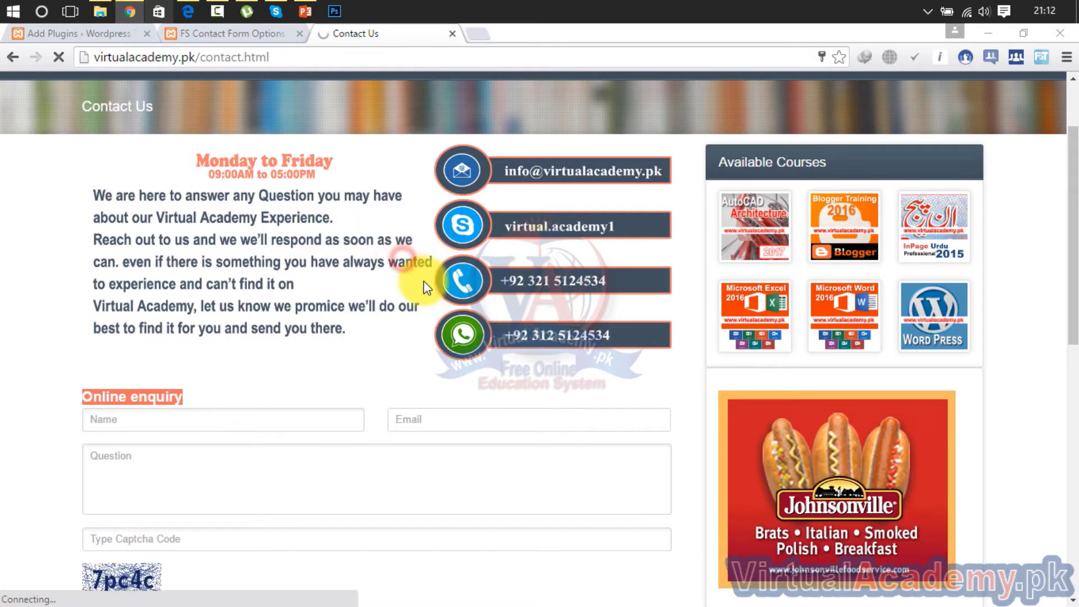
left_click(76, 110)
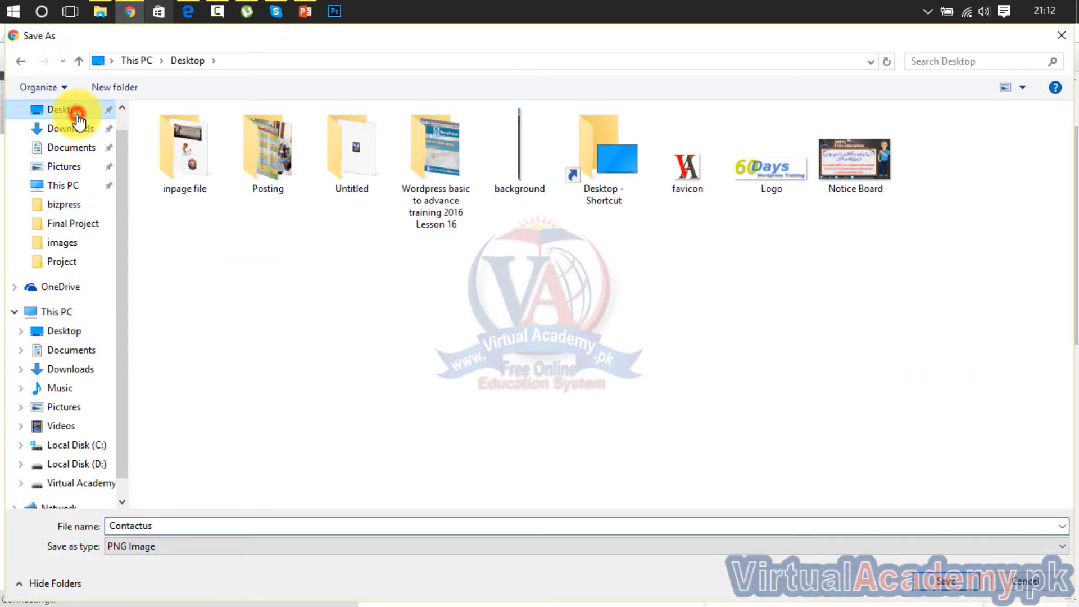
left_click(950, 581)
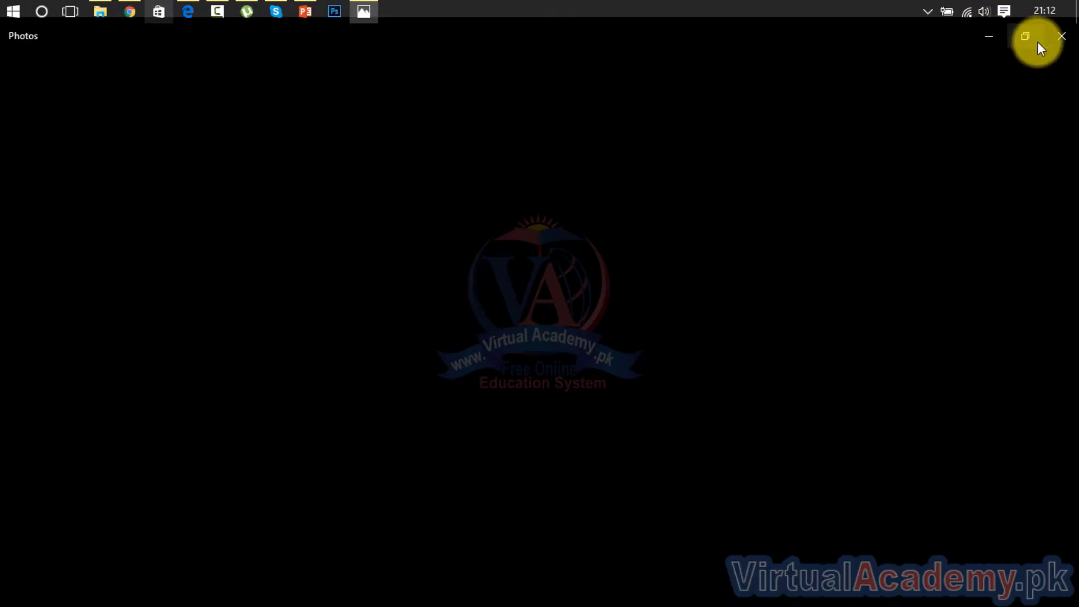
left_click(1063, 38)
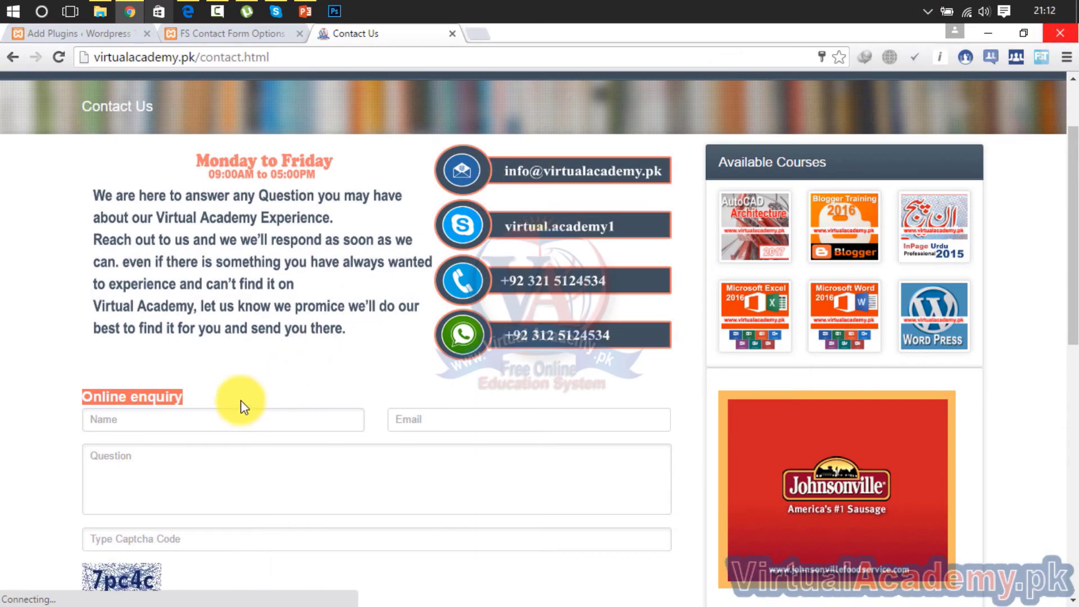
triple_click(215, 392)
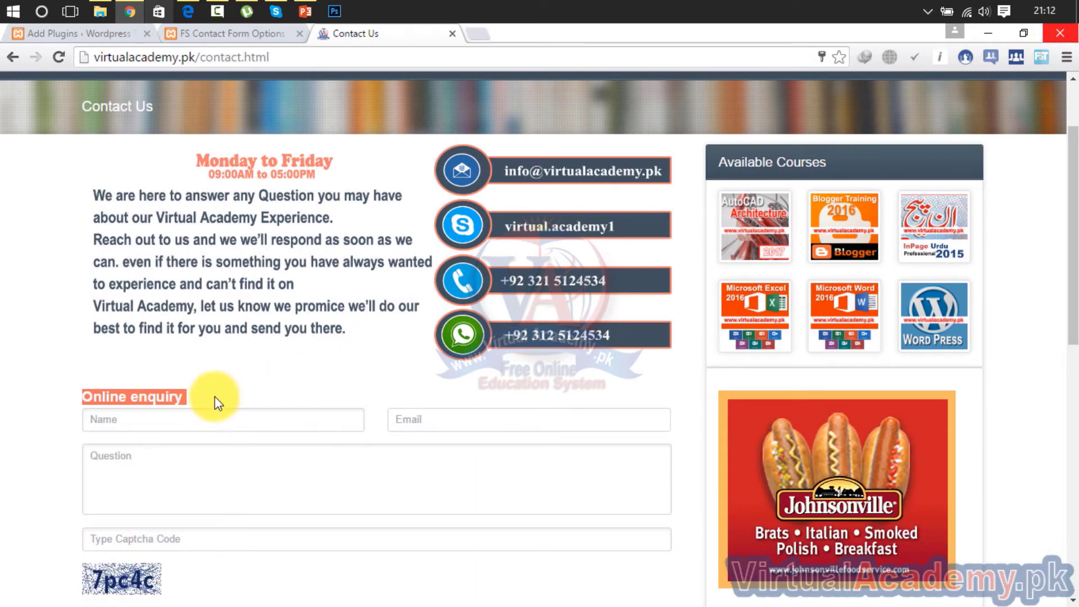
left_click(201, 34)
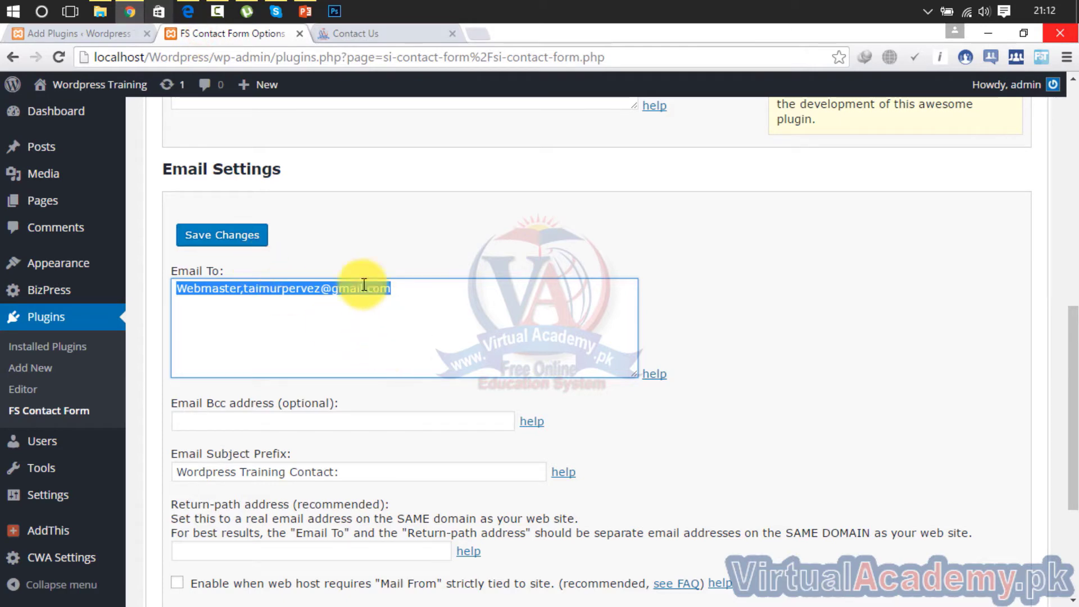
Replace the Email To recipient with the new e-mail address
left_click_drag(1072, 318, 1071, 193)
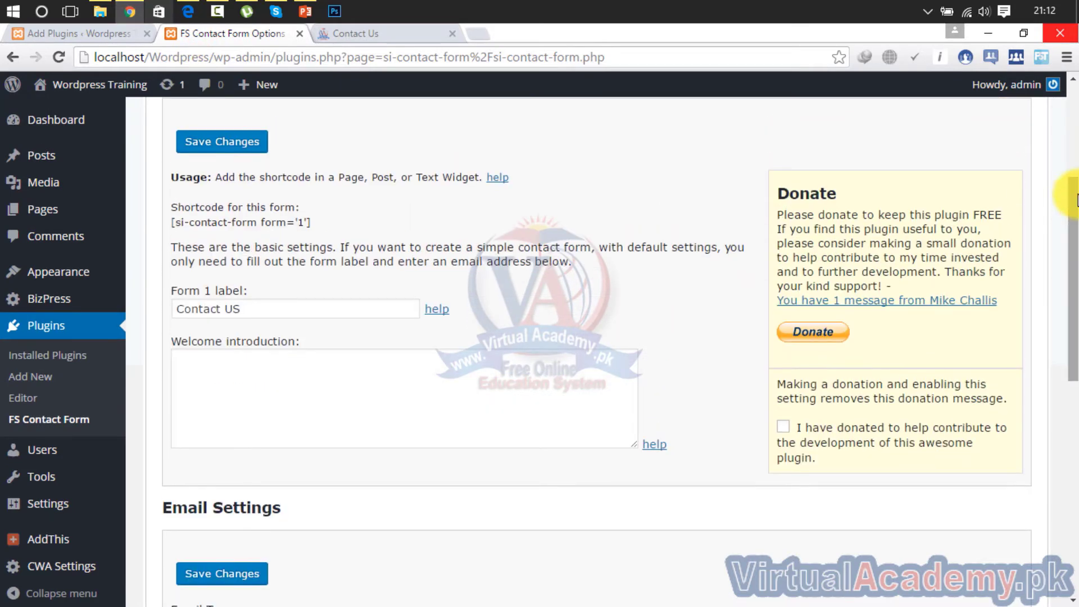
left_click_drag(353, 317, 124, 346)
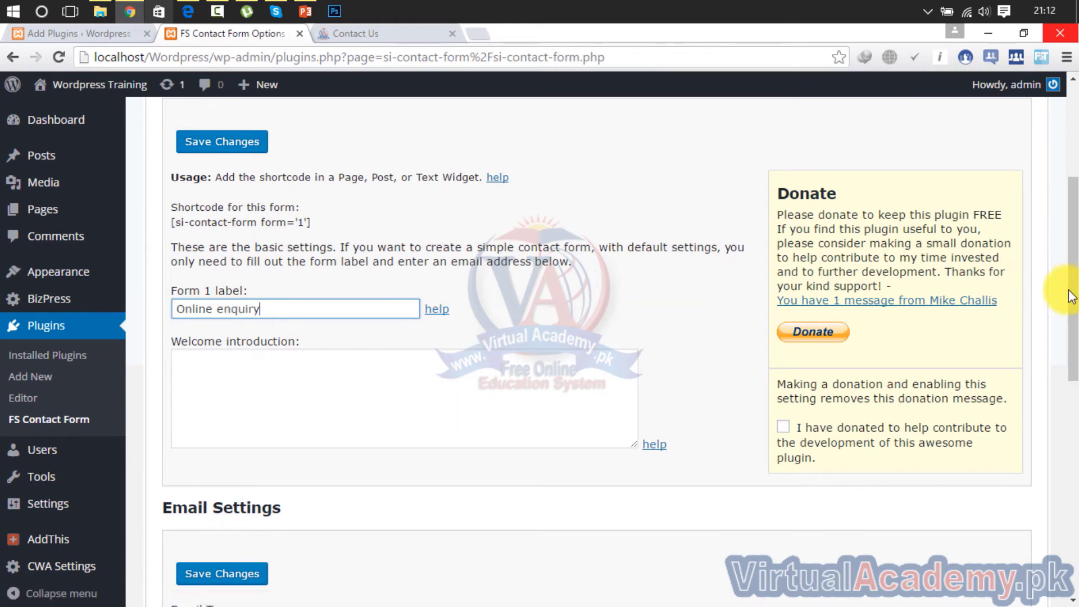
left_click_drag(1074, 251, 1075, 401)
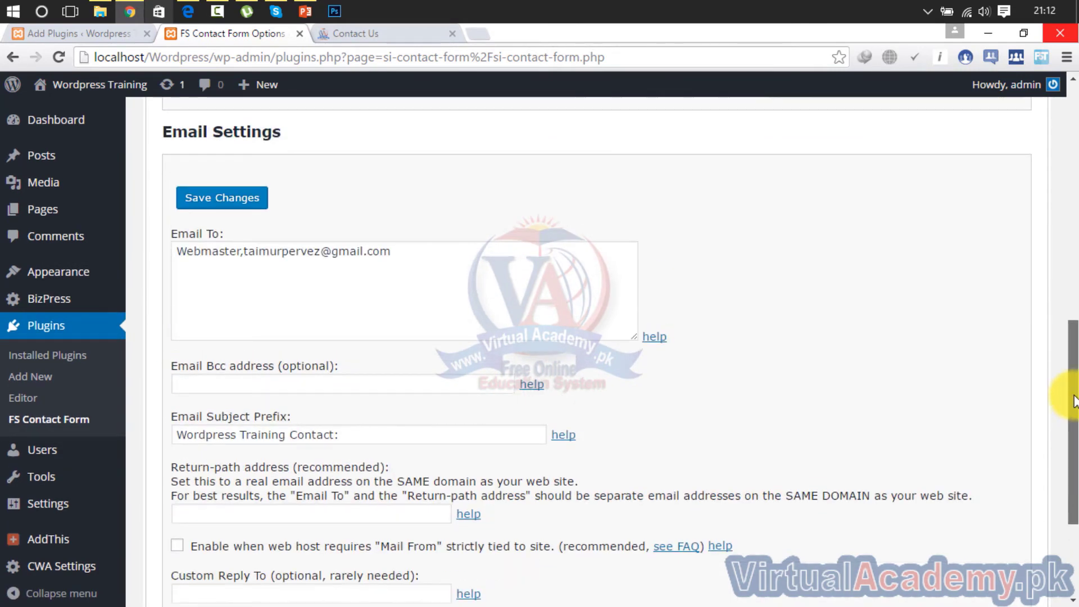
left_click_drag(416, 252, 186, 263)
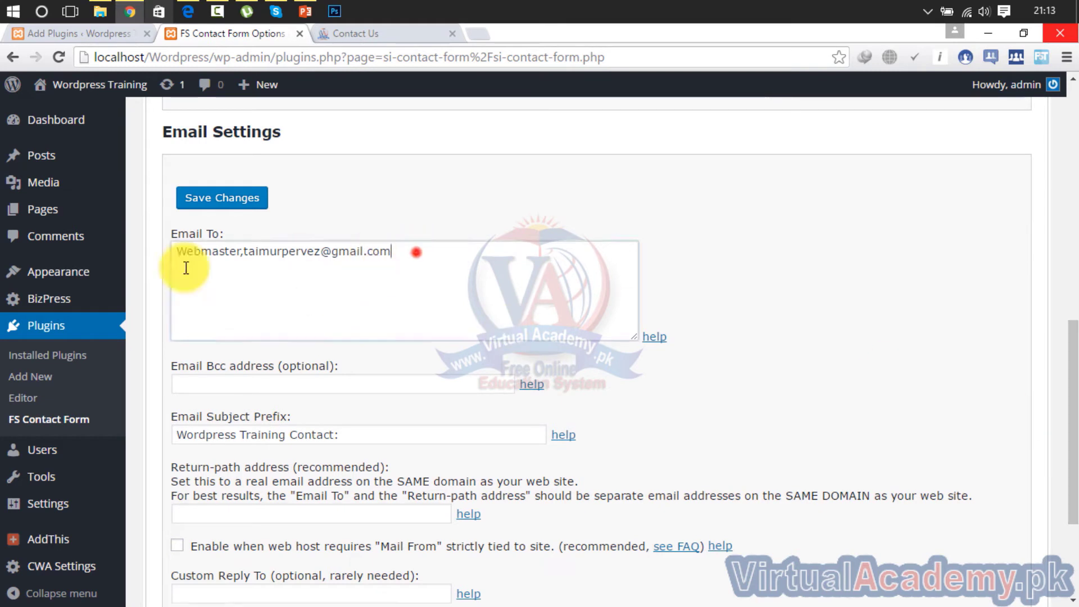
mouse_move(55, 281)
left_click(391, 287)
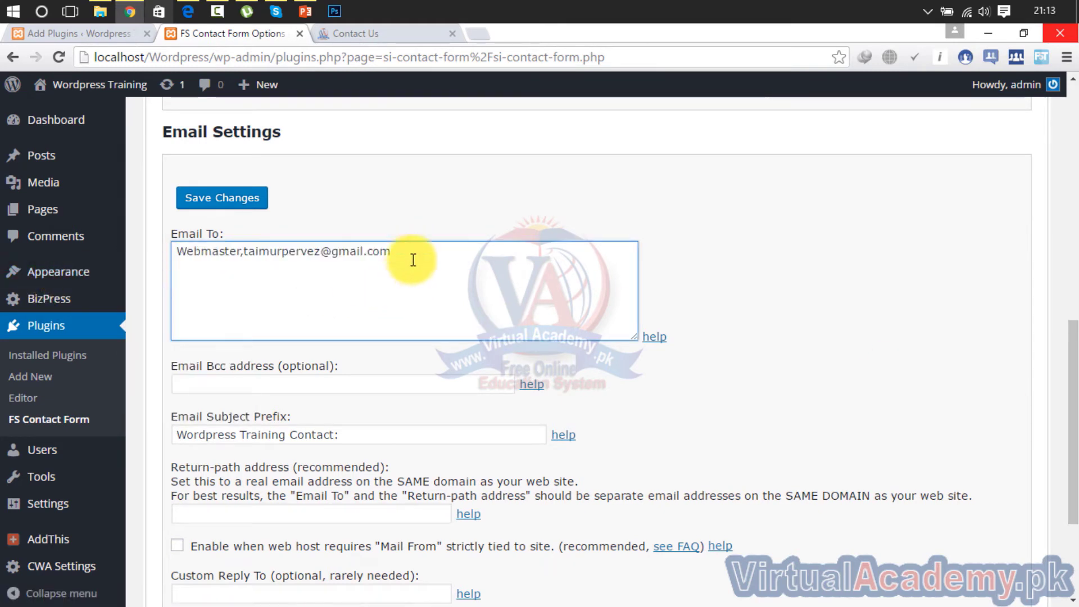
left_click_drag(367, 264, 167, 287)
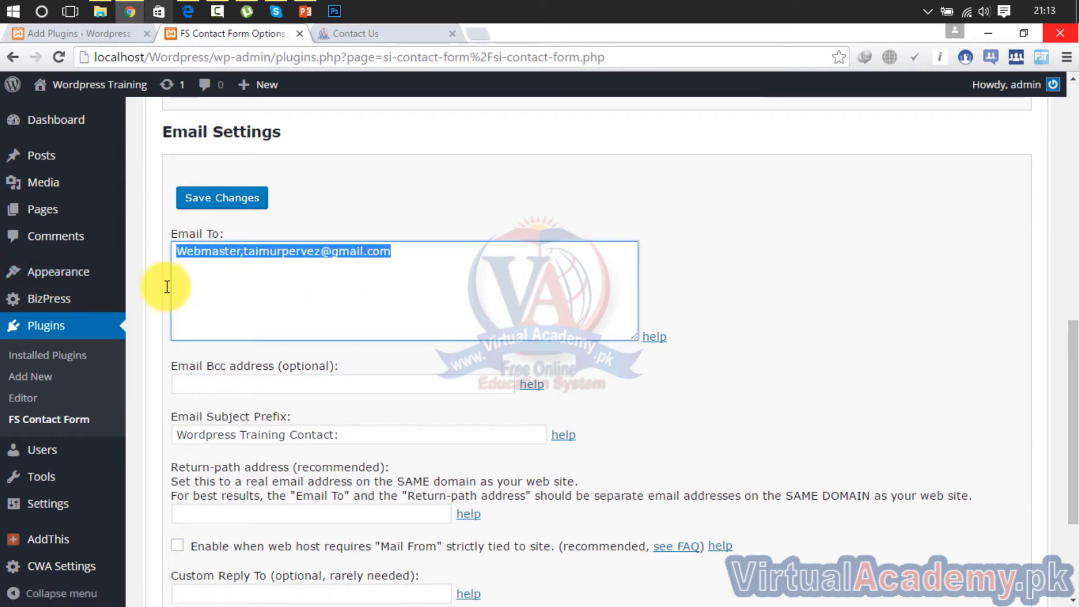
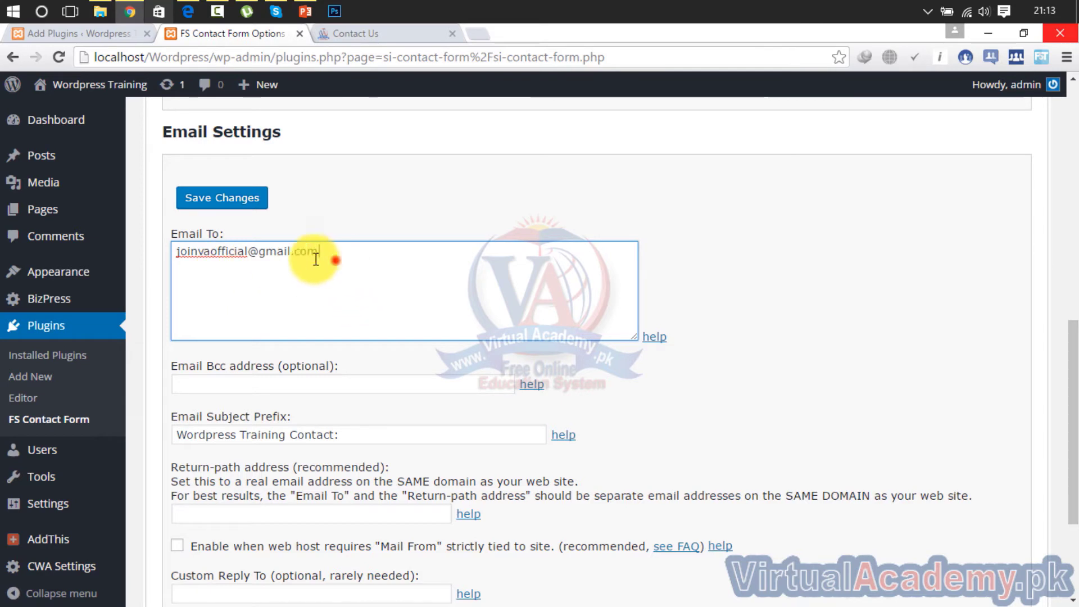
left_click_drag(315, 254, 138, 271)
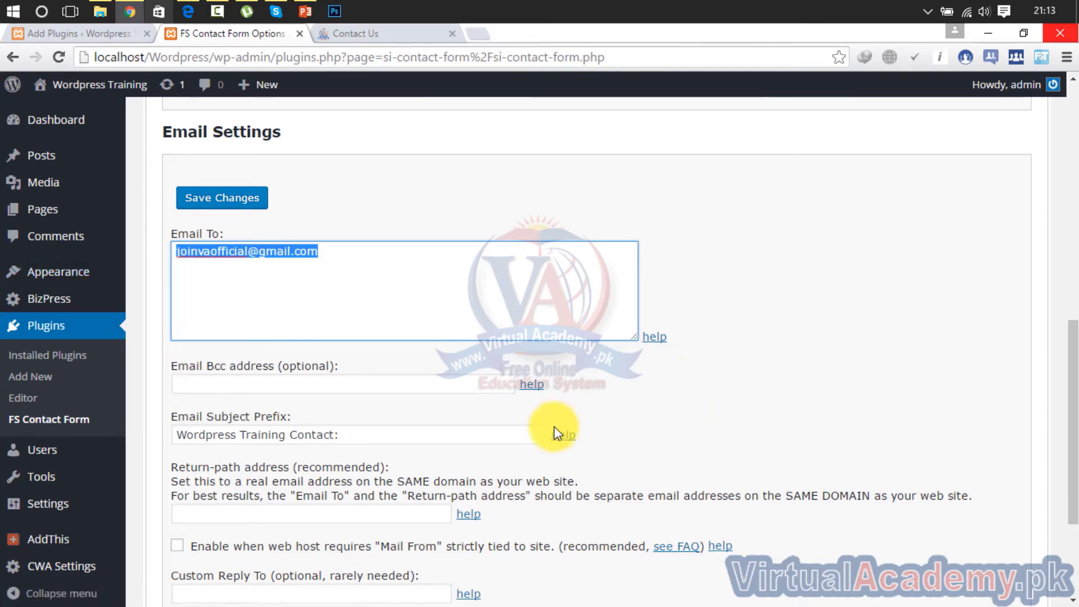
Check the Bcc, 'Wordpress Training Contact:' subject prefix and Return-path fields, then save the email settings
left_click(227, 385)
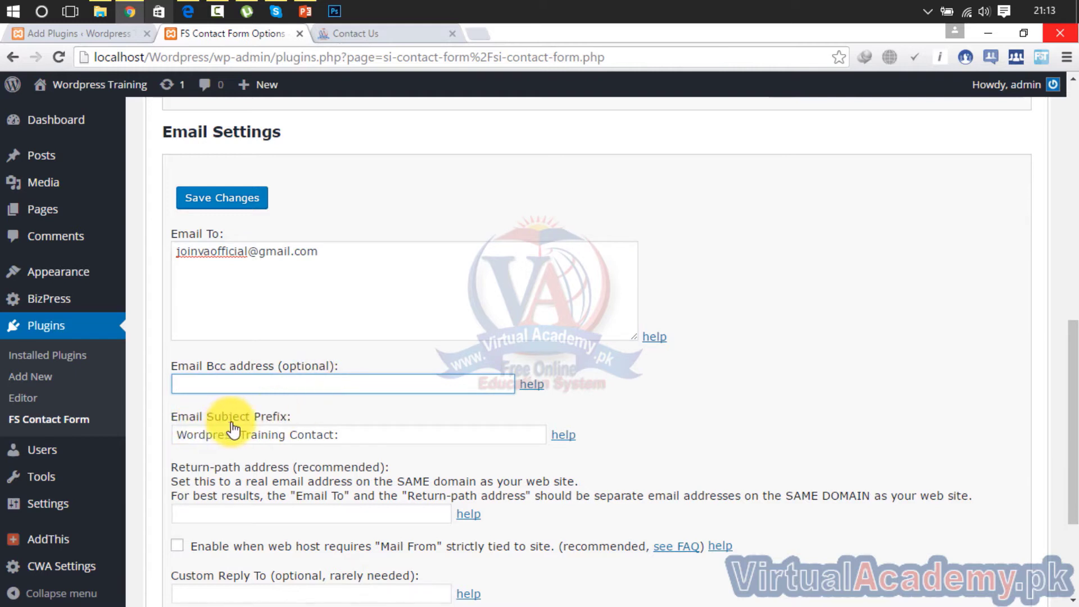
left_click_drag(349, 434, 136, 449)
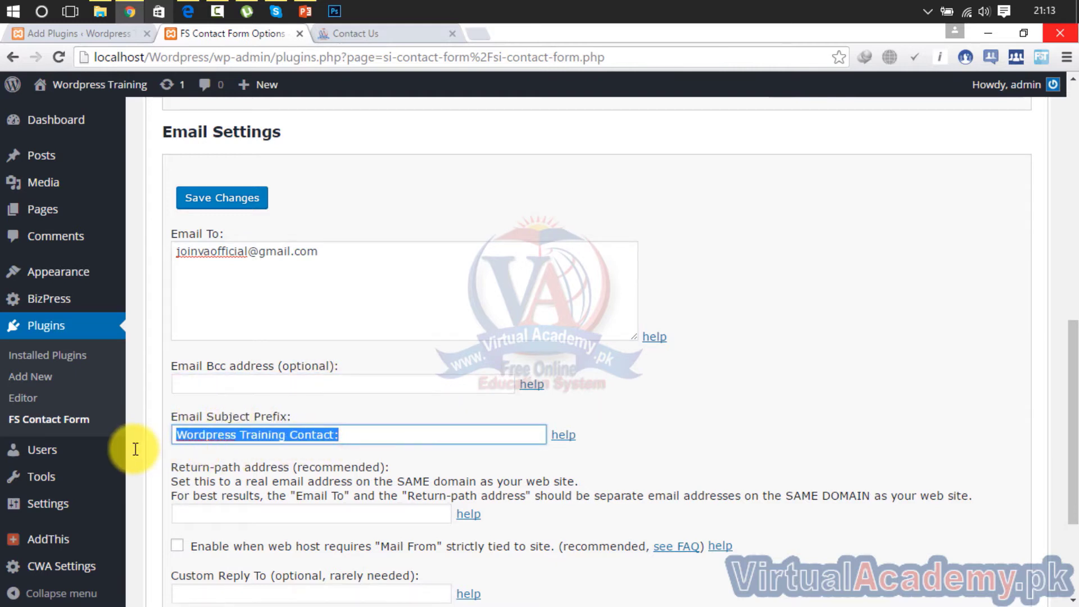
left_click_drag(1071, 337, 1069, 429)
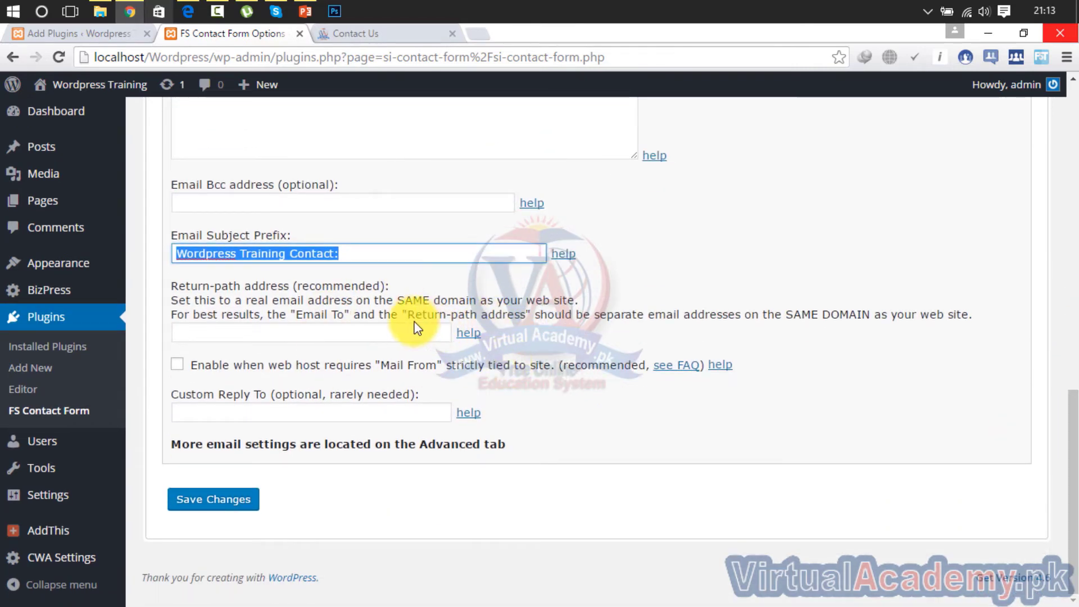
left_click(403, 334)
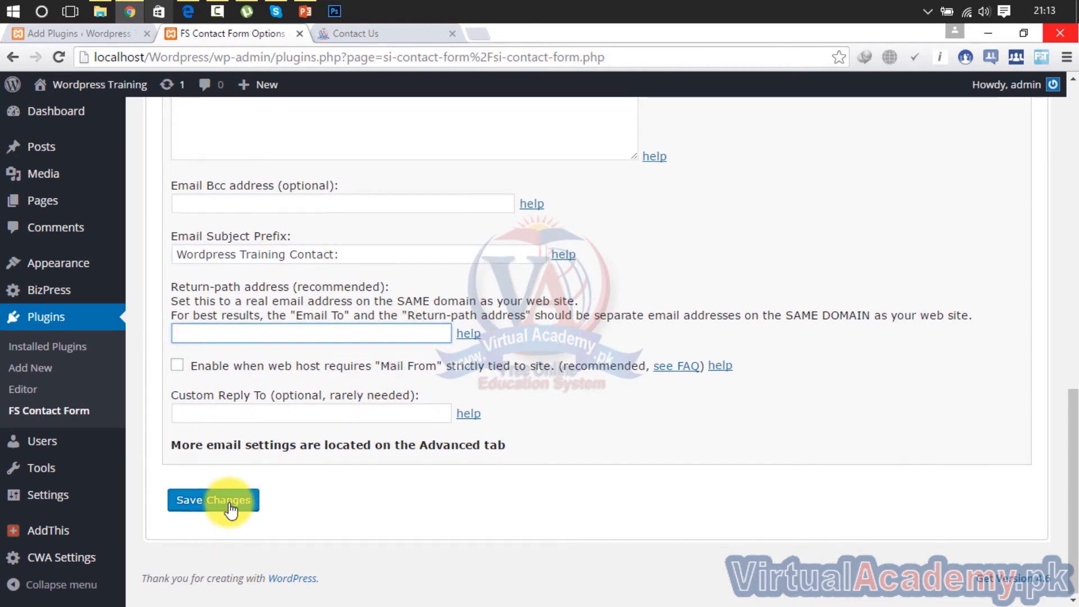
scroll(374, 583, "up", 4)
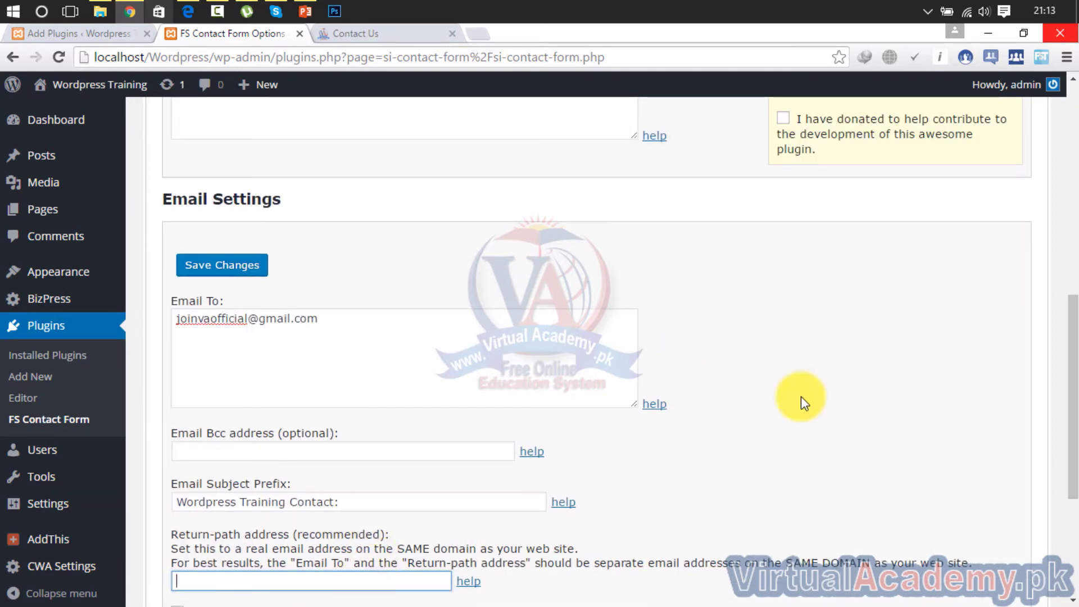
left_click_drag(1074, 332, 1071, 542)
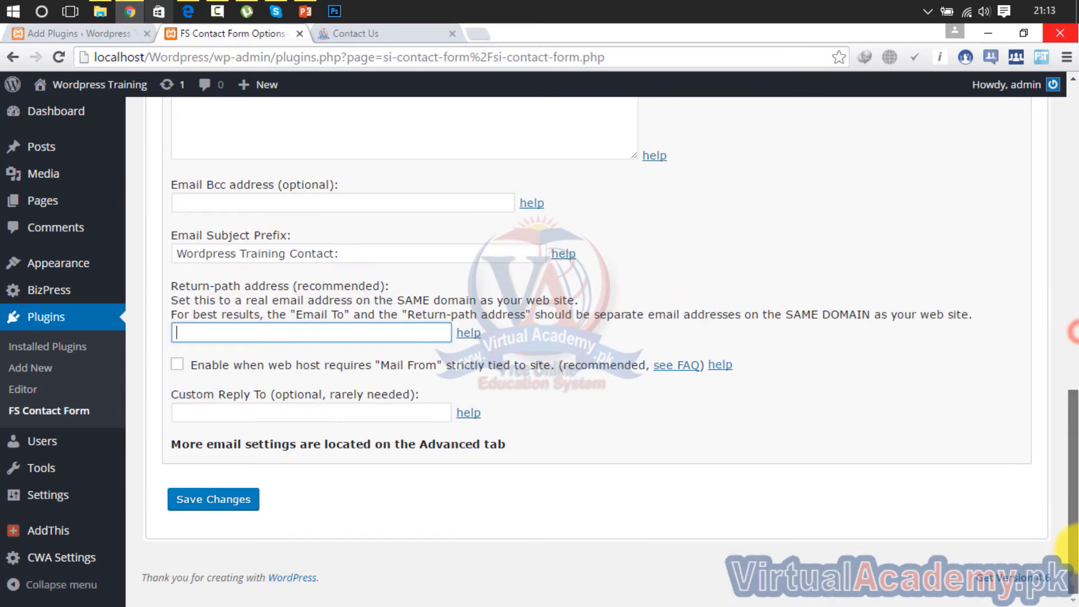
left_click(228, 502)
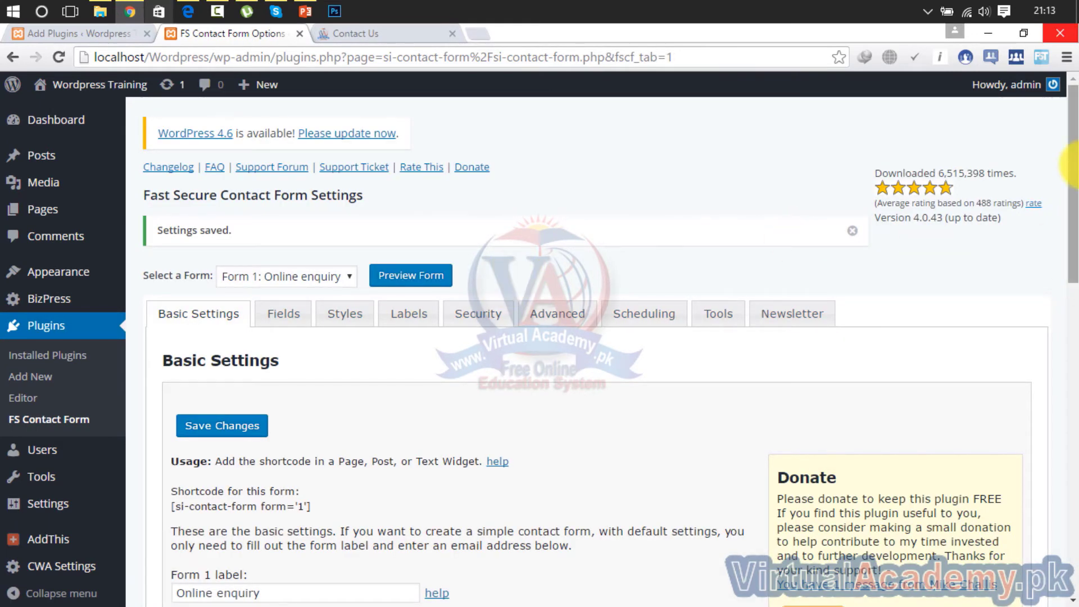
Look over the form's Fields and Styles settings, glance at the Virtual Academy tab, then return to settings
mouse_move(1074, 174)
left_mouse_down()
mouse_move(1074, 262)
mouse_move(1076, 188)
left_mouse_up()
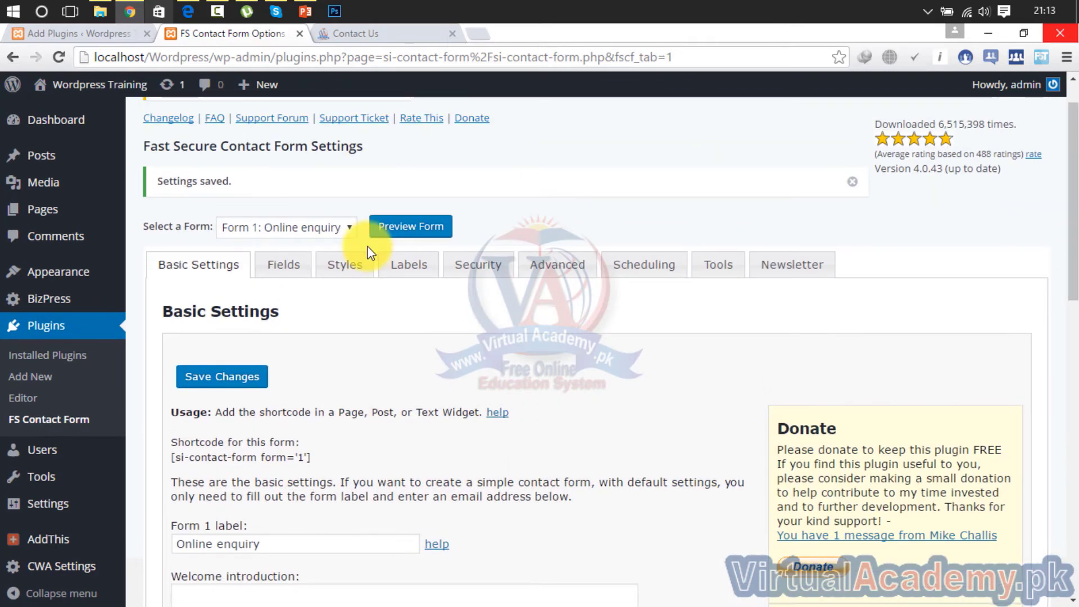
left_click(285, 268)
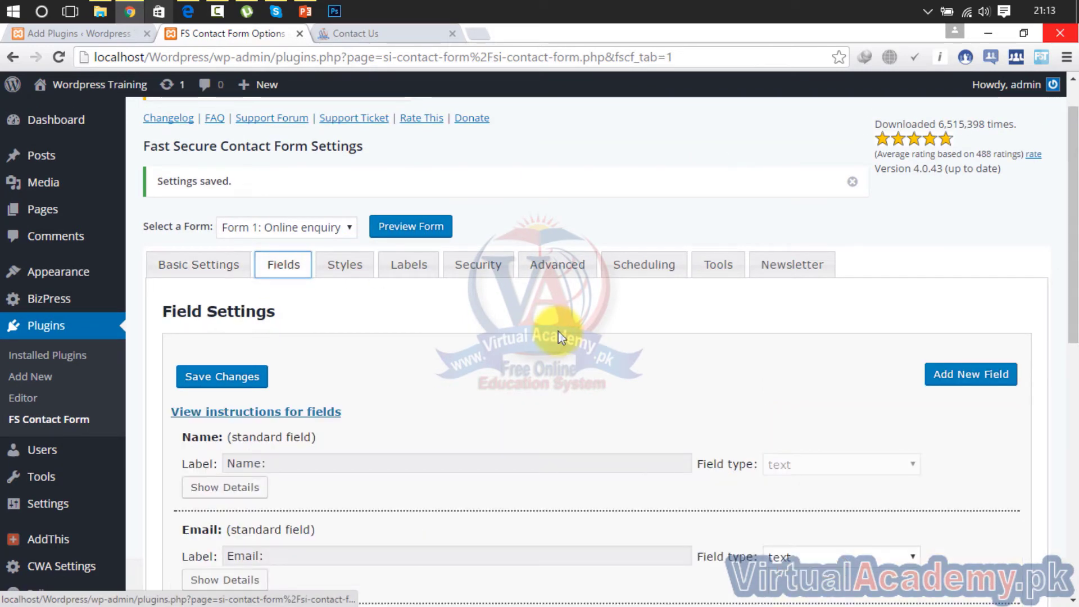
left_click_drag(1072, 261, 1074, 208)
left_click(339, 318)
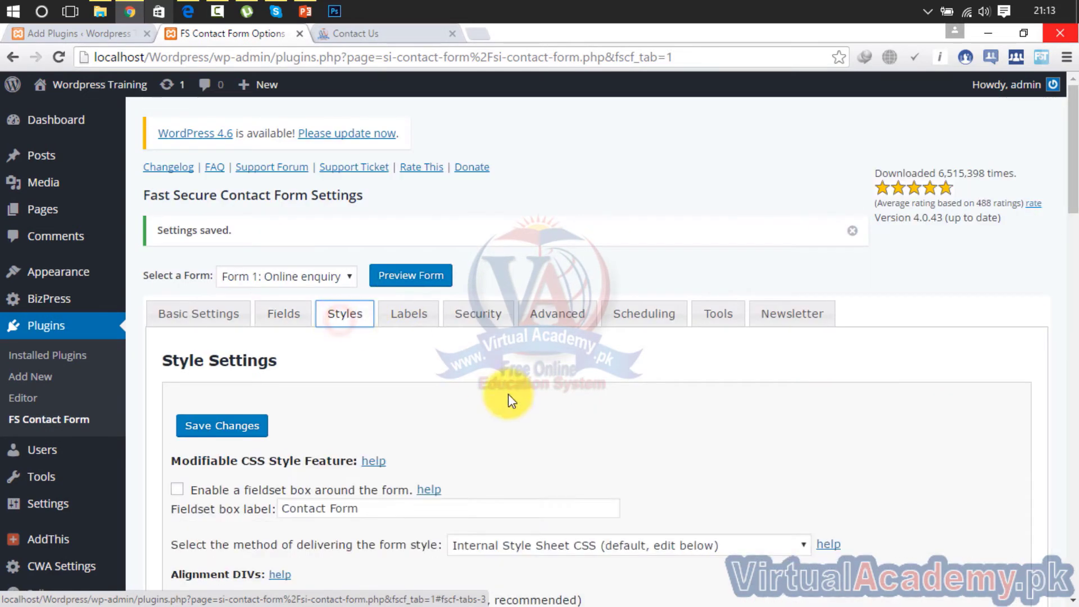
left_click(363, 35)
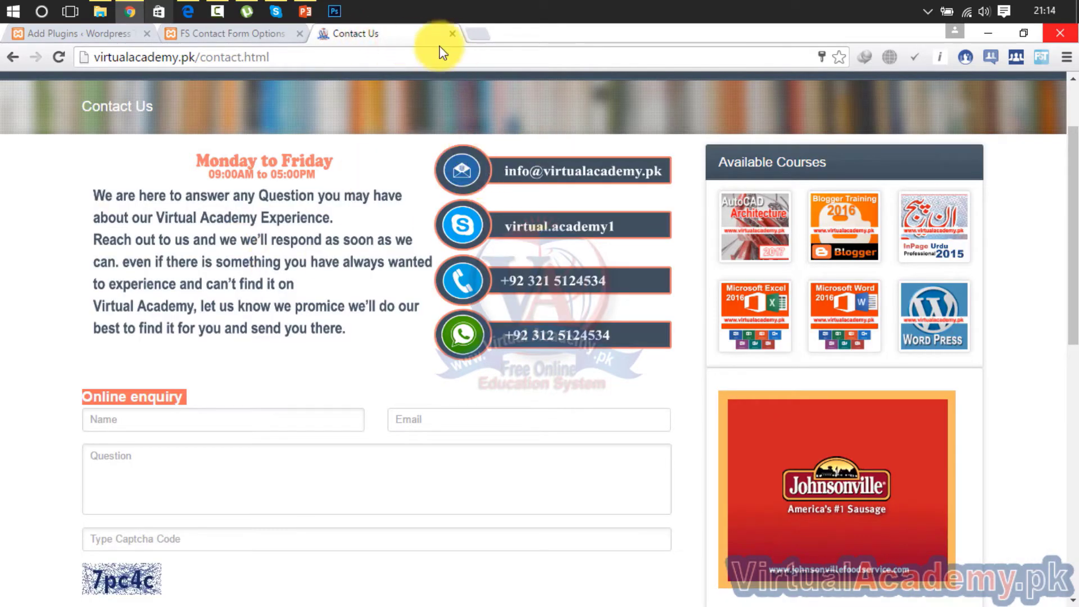
left_click(218, 33)
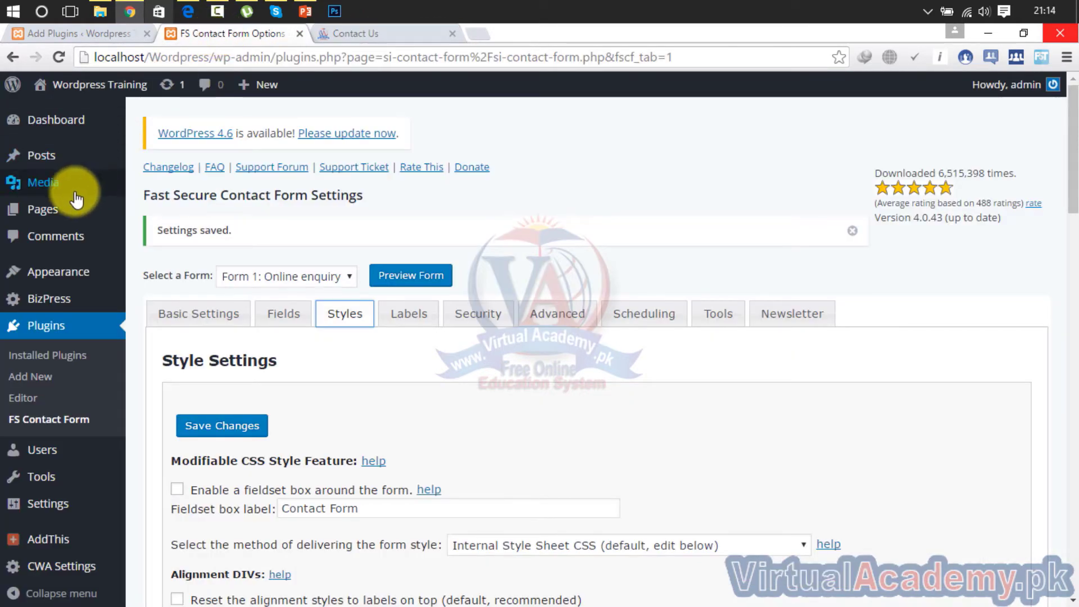
Edit the Contact page from All Pages and delete its 'Contact us' placeholder text
mouse_move(65, 205)
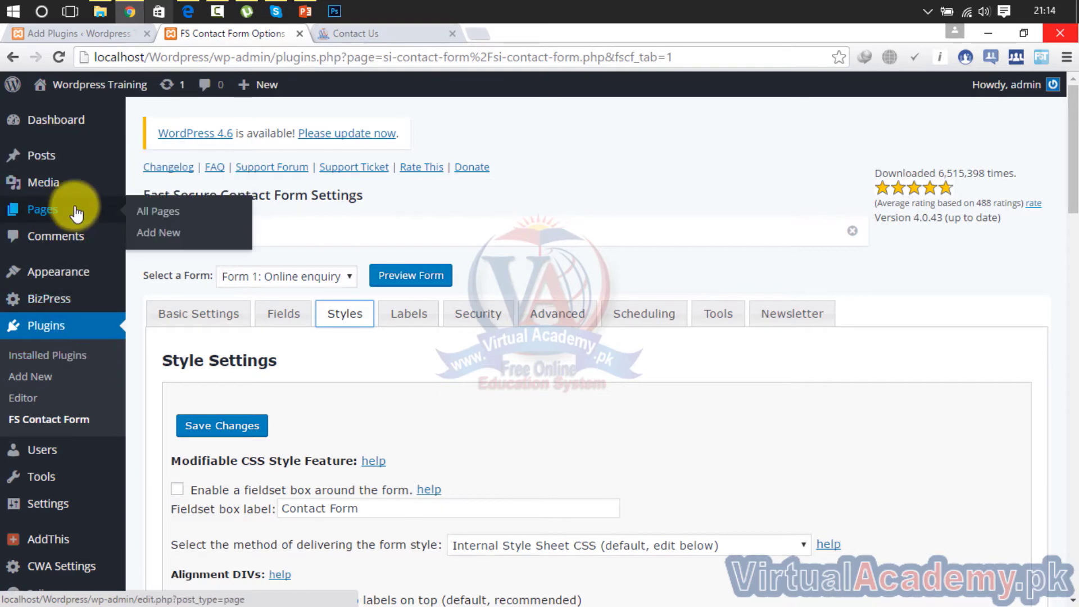
mouse_move(61, 164)
left_click(51, 209)
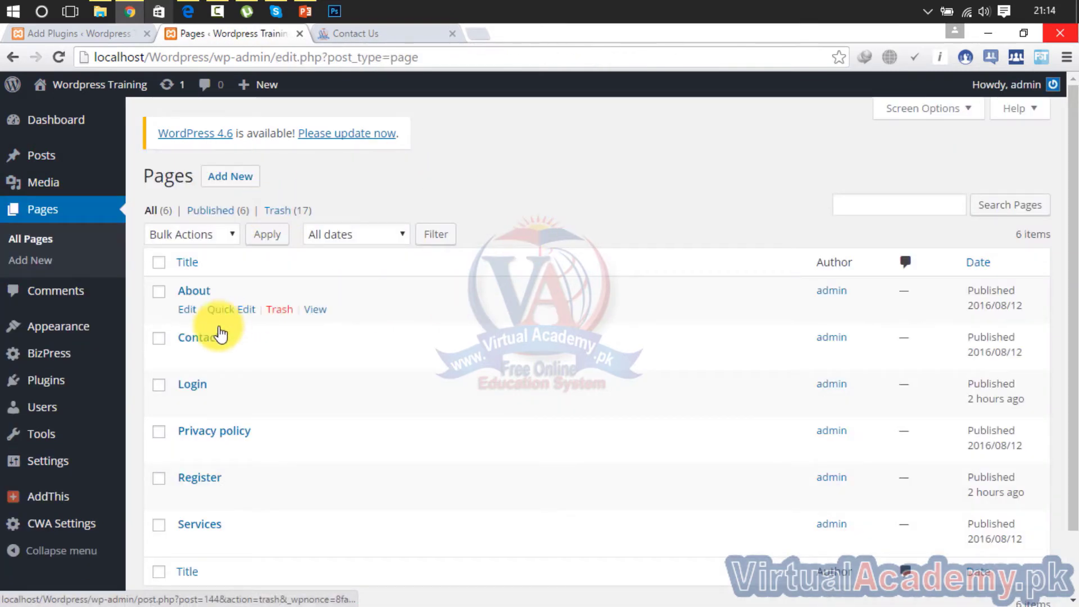
left_click(200, 339)
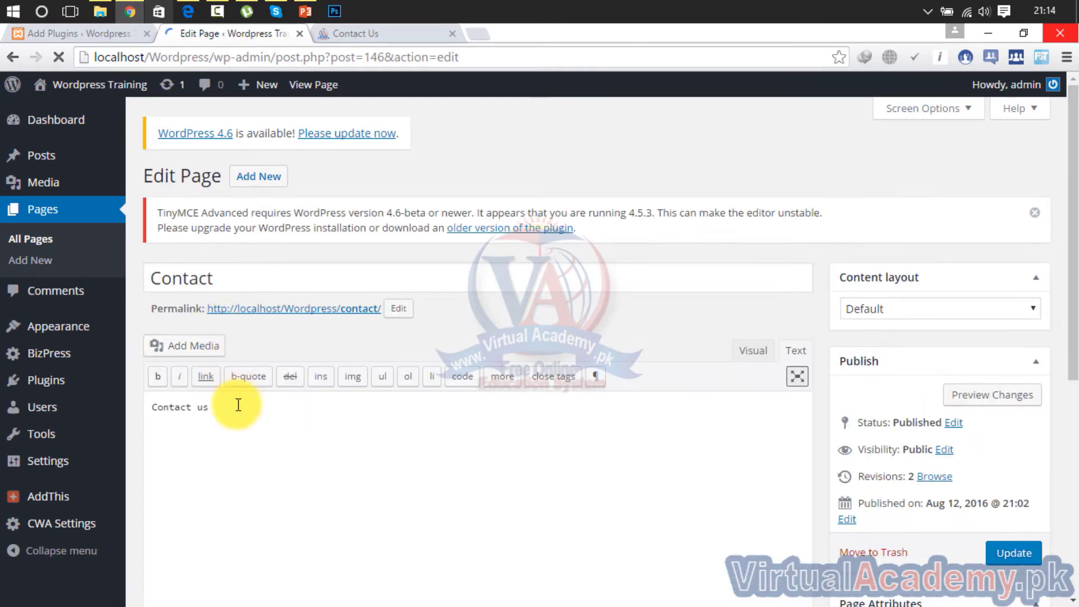
left_click_drag(229, 421, 119, 422)
mouse_move(103, 422)
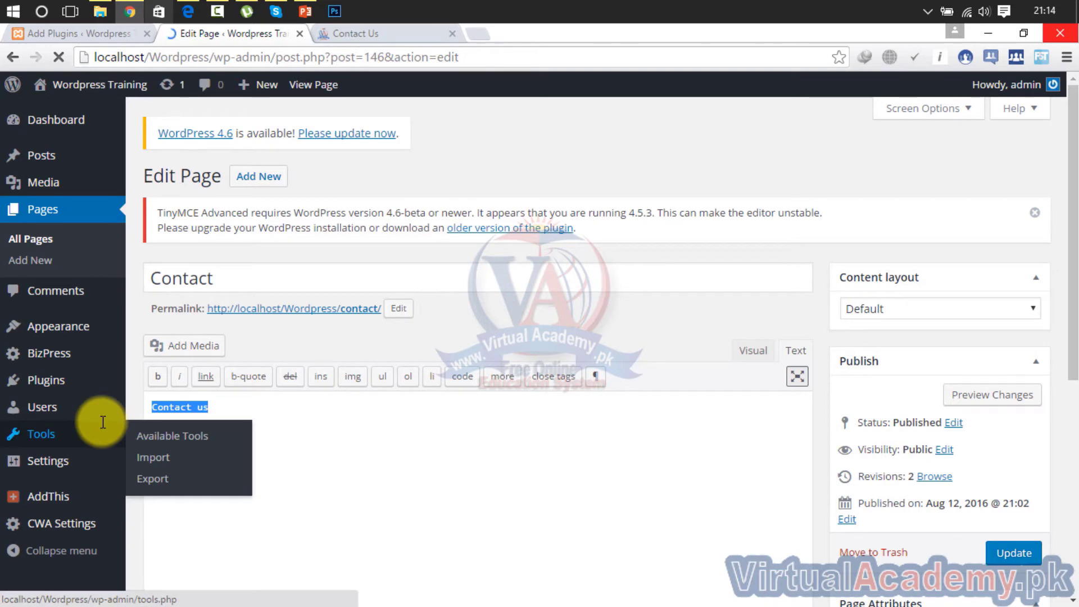
key("BackSpace")
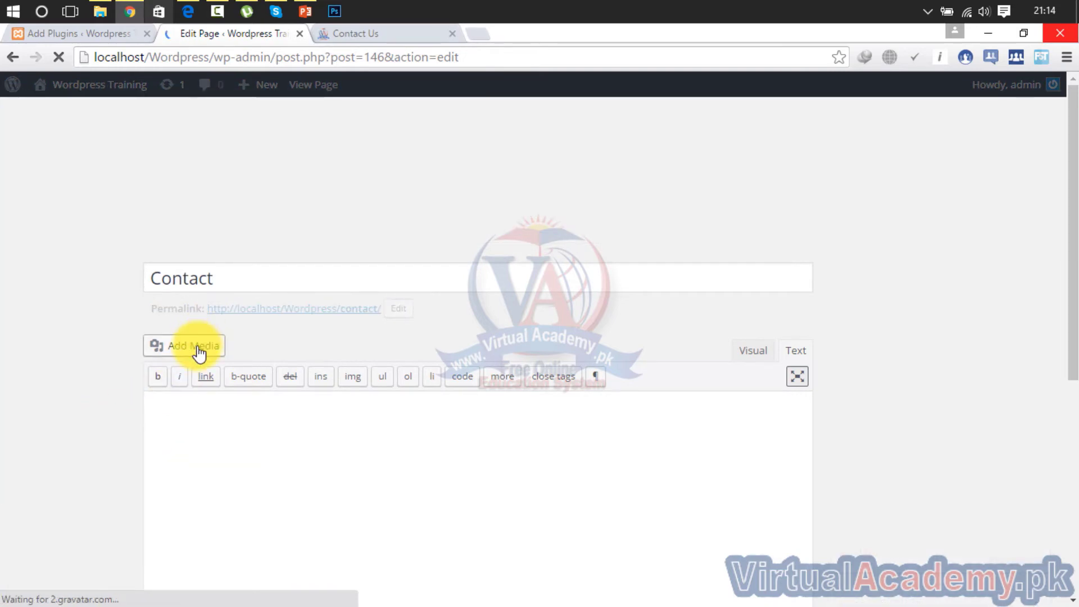
Upload Contactus.png through Add Media and insert it into the Contact page body
left_click(212, 349)
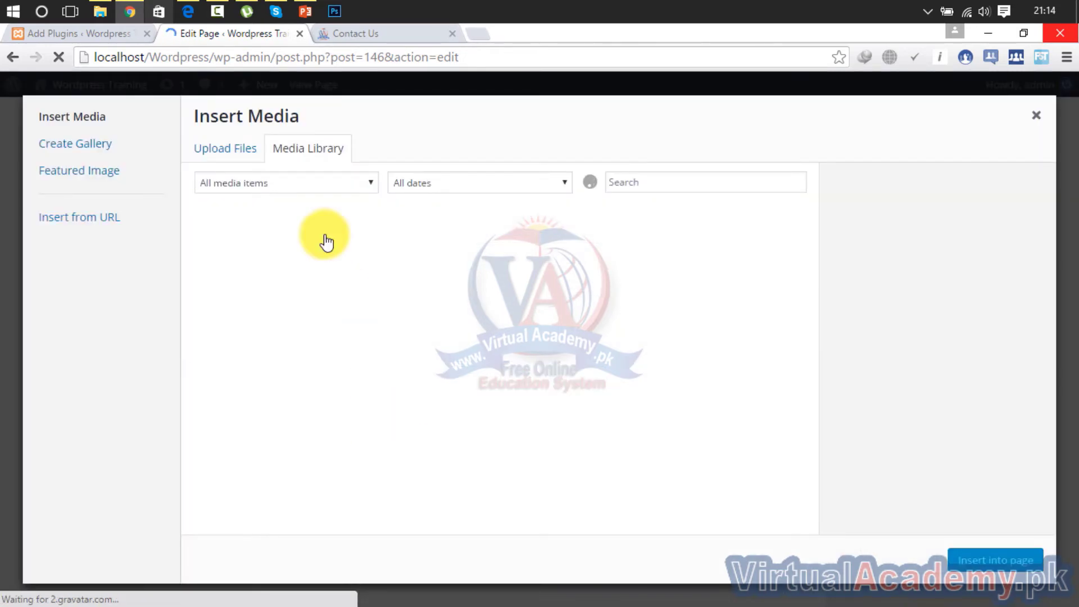
left_click(214, 149)
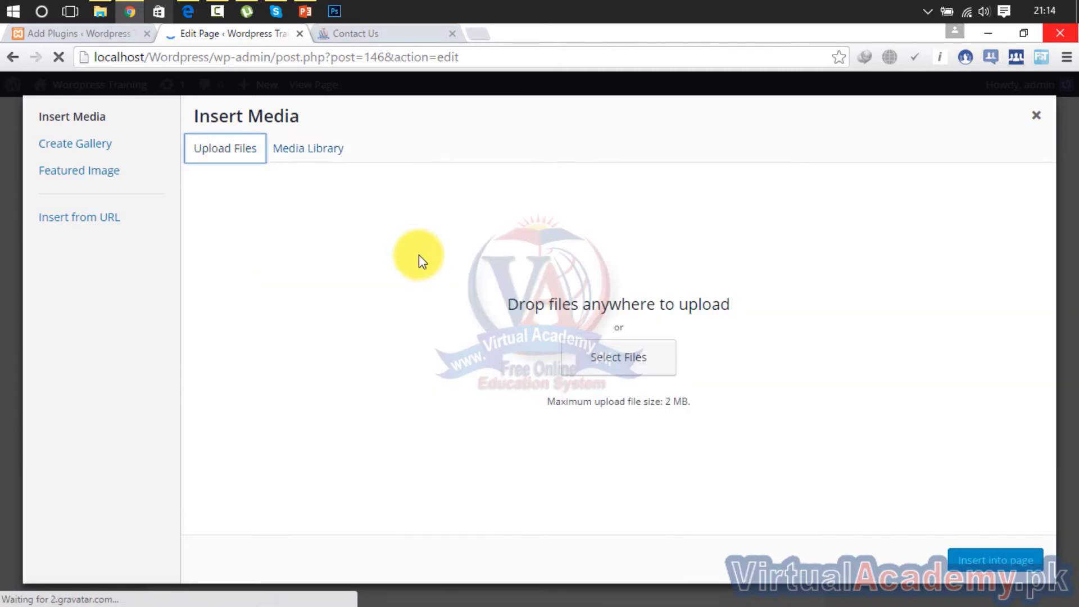
left_click(619, 357)
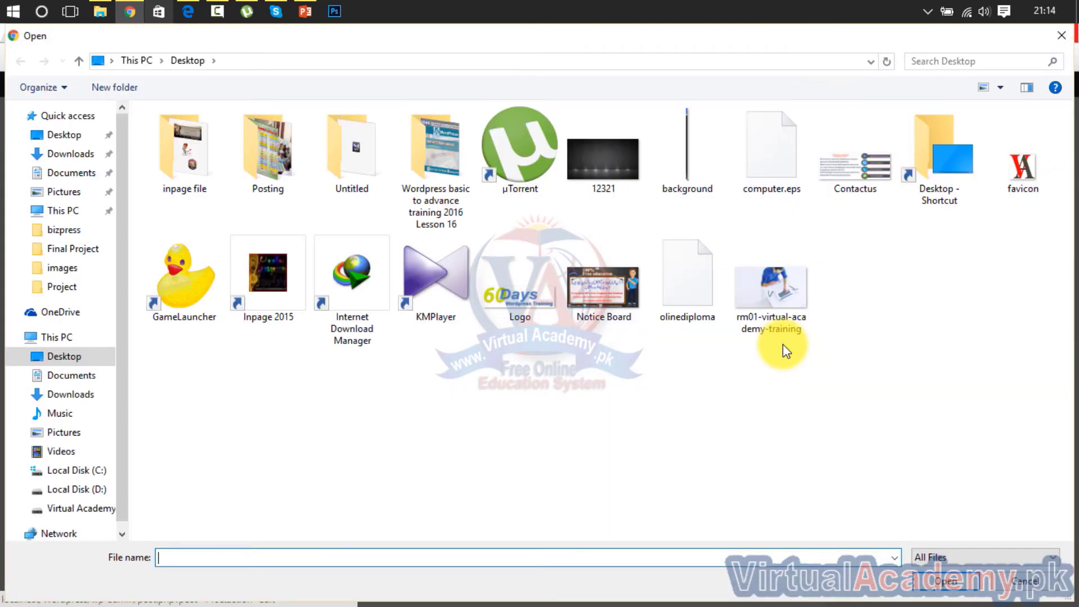
double_click(858, 168)
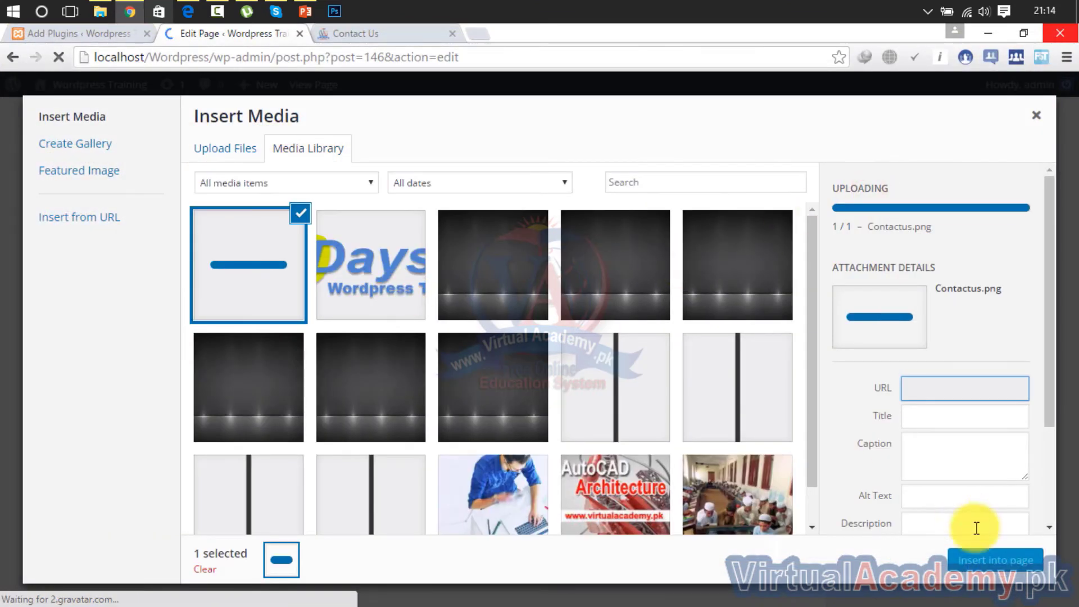
left_click(992, 561)
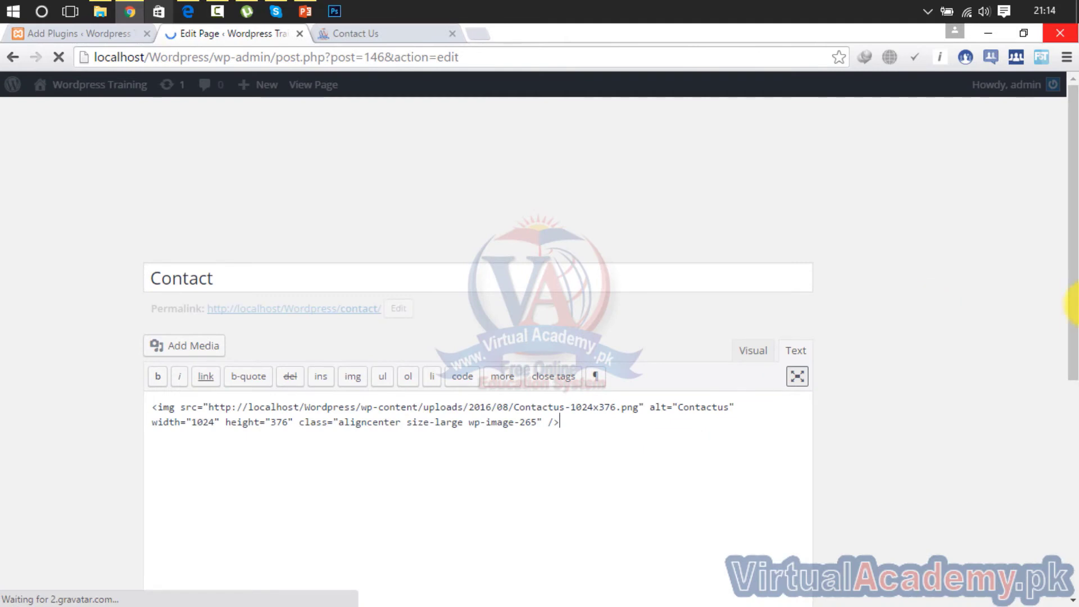
Update the Contact page with the centered Contactus image, then return to the Virtual Academy tab
left_click_drag(1074, 252, 1074, 330)
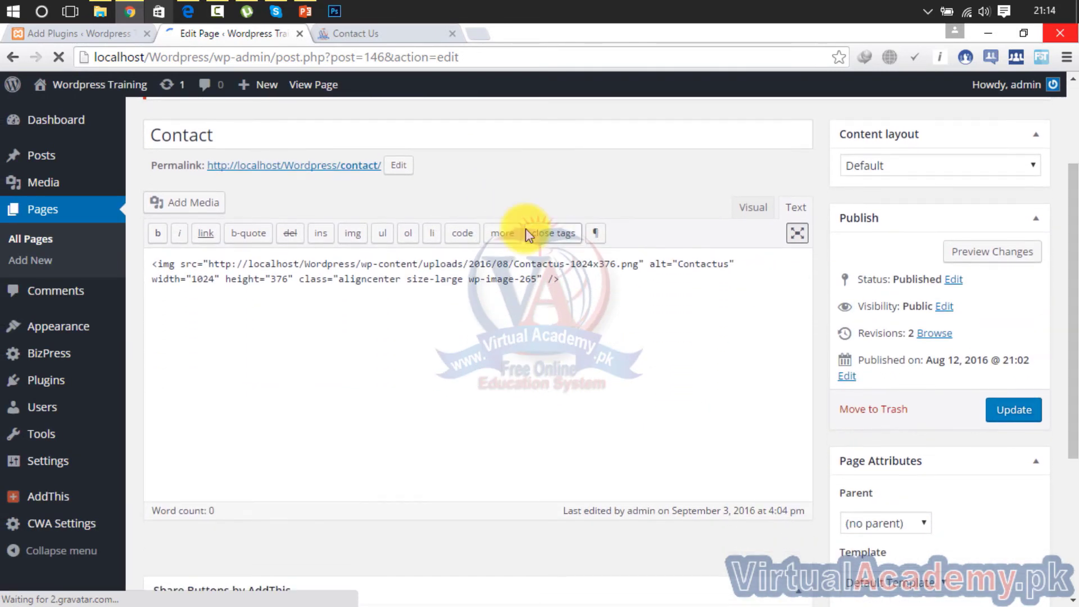
left_click(755, 208)
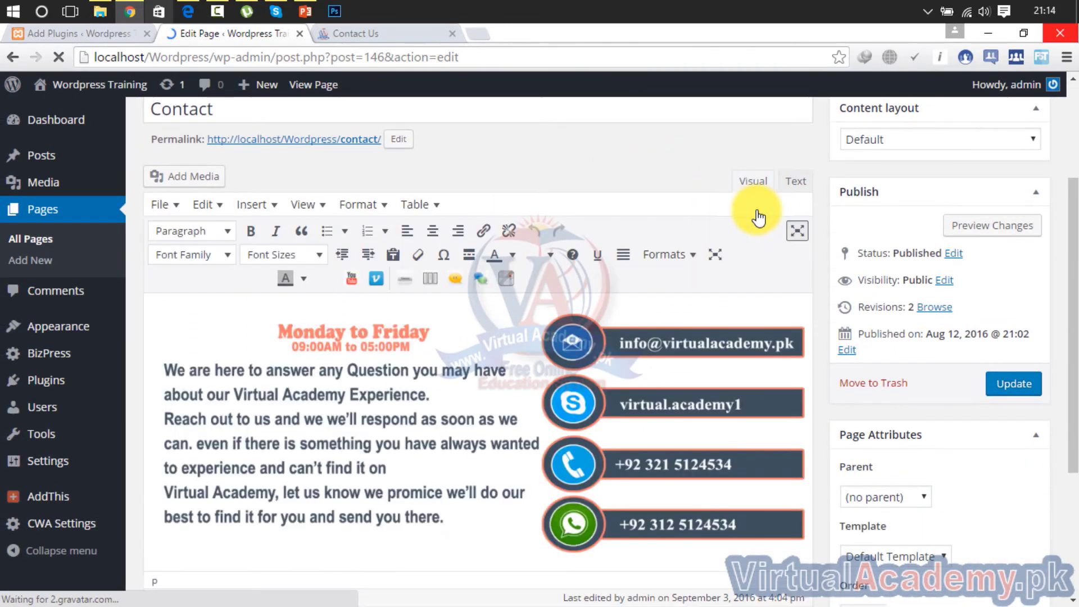
left_click(506, 352)
mouse_move(1074, 230)
left_mouse_down()
mouse_move(1074, 271)
mouse_move(1073, 236)
left_mouse_up()
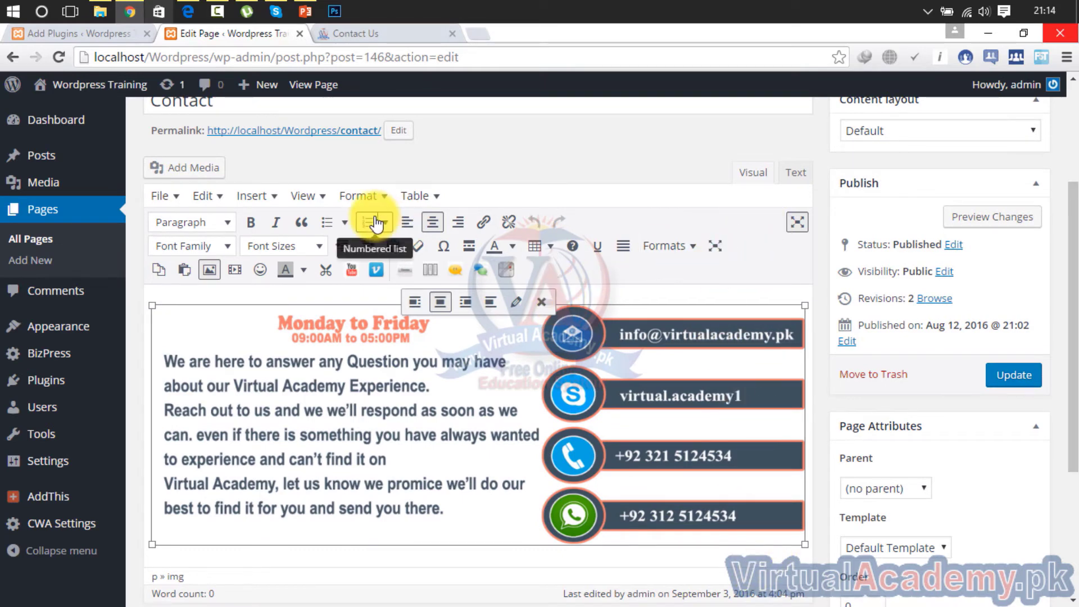
left_click(1020, 378)
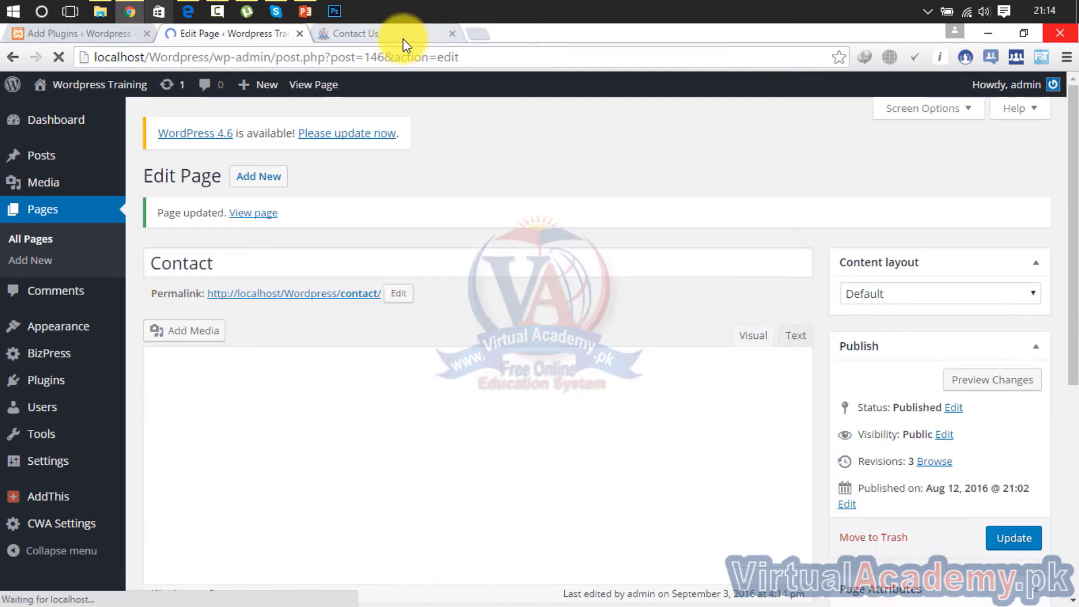
left_click(404, 38)
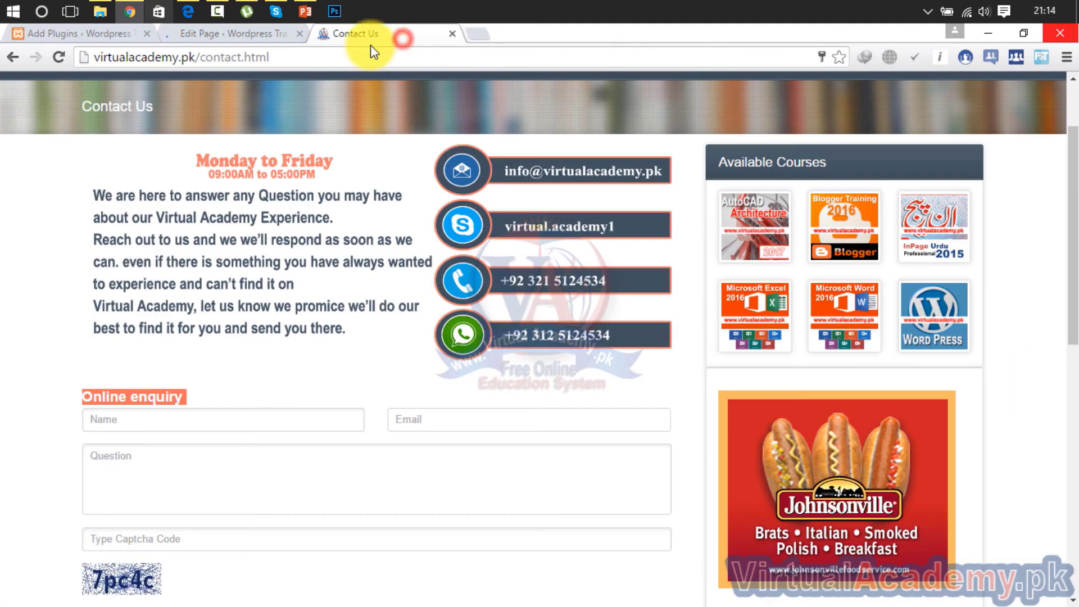
Close the Virtual Academy reference page and open the live site in a new tab
left_click(68, 60)
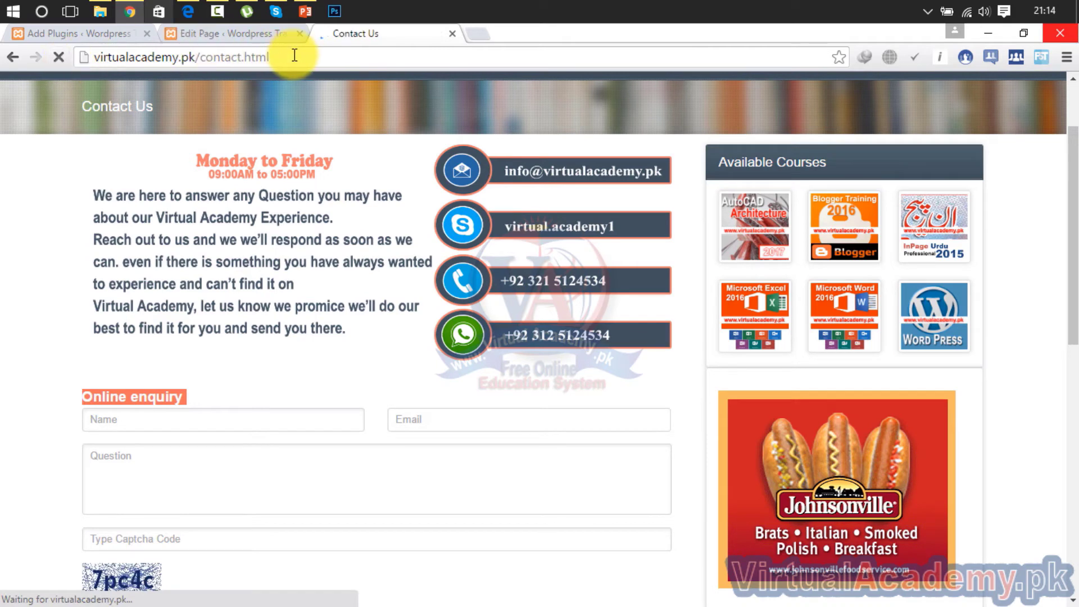
left_click(452, 34)
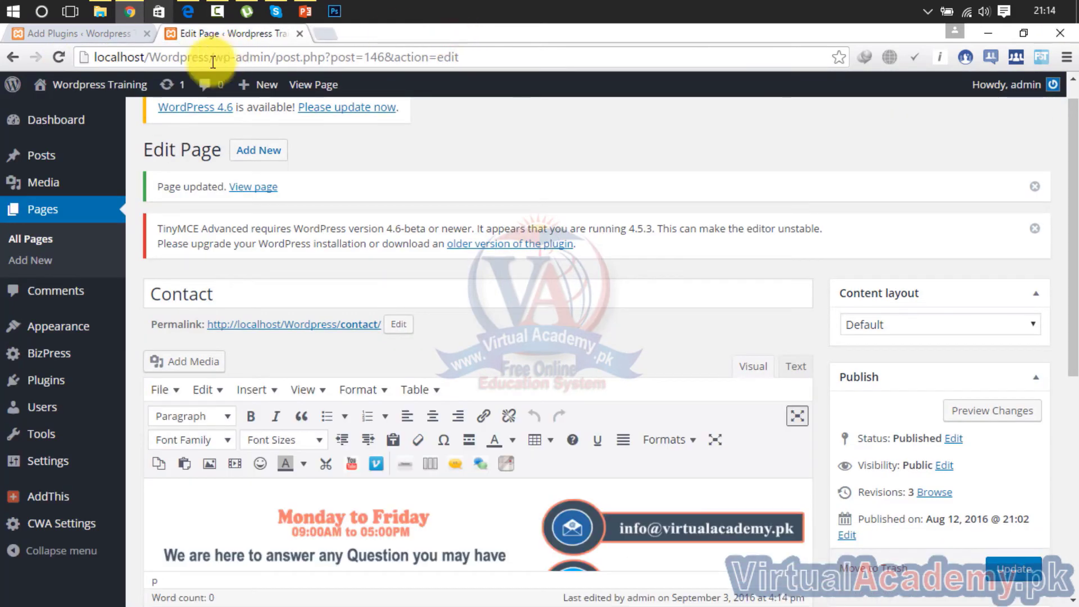
right_click(68, 111)
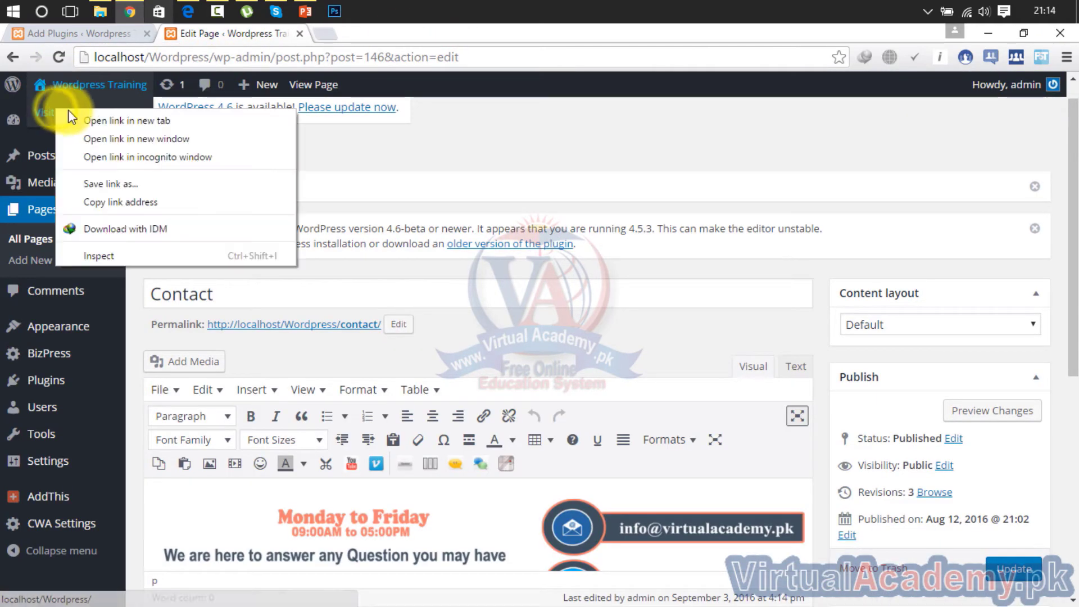
left_click(72, 118)
left_click(391, 37)
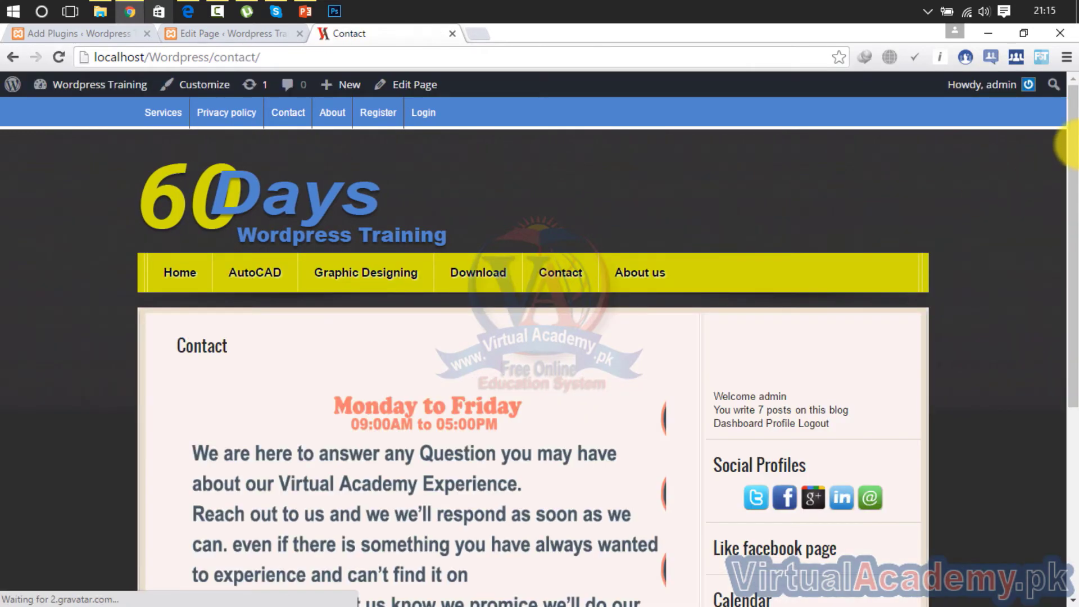
Scroll the live Contact page to check the contact image, then return to the editor
scroll(1071, 274, "down", 3)
scroll(1074, 273, "down", 2)
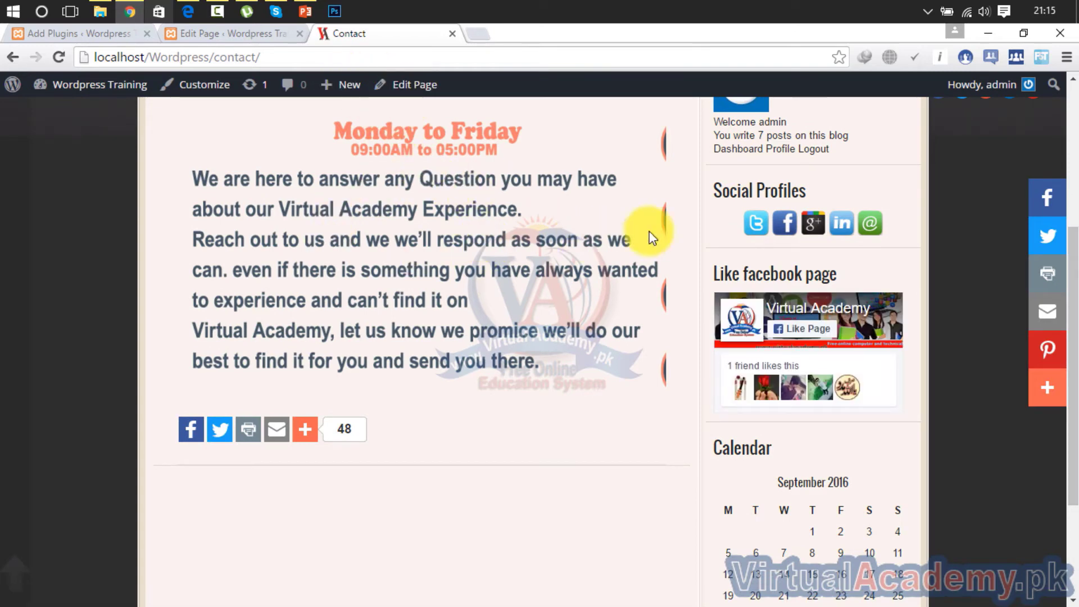
left_click_drag(1073, 291, 1071, 250)
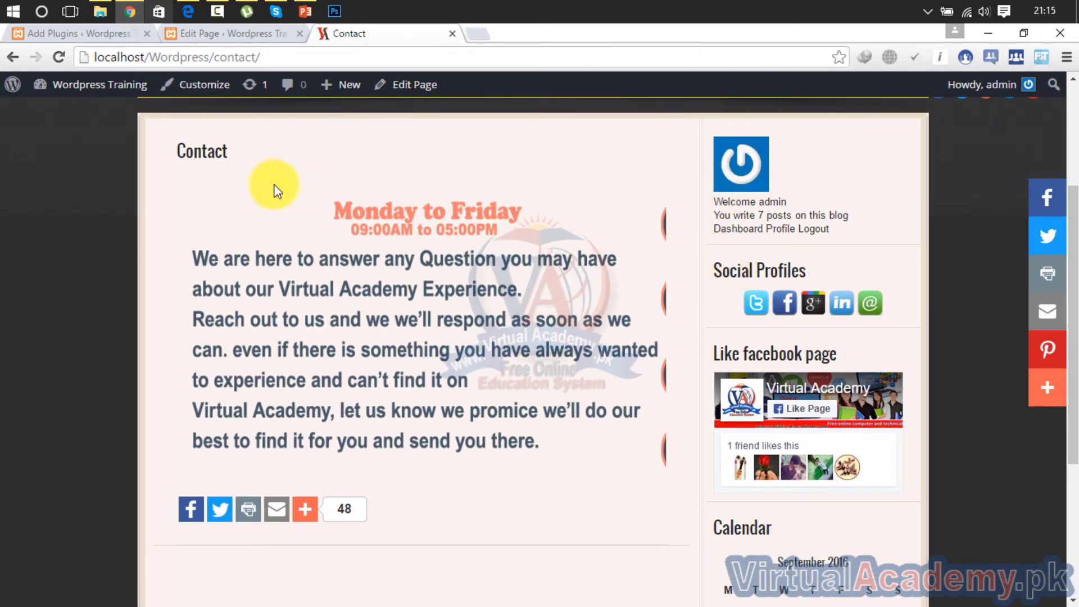
left_click(245, 42)
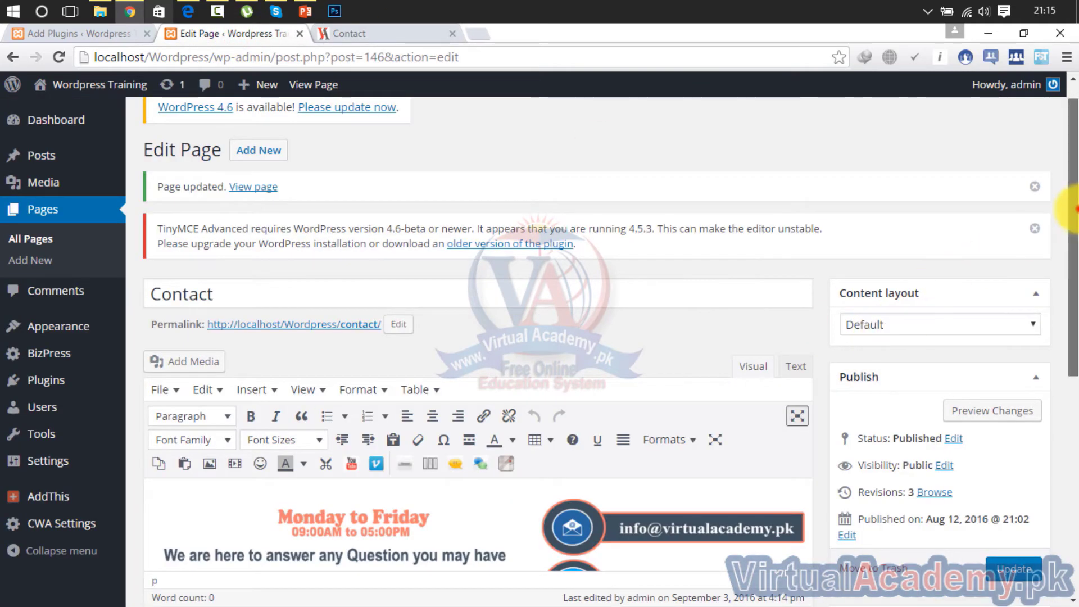
scroll(1065, 264, "down", 2)
Set the Contact page's content layout to No Sidebars and update the page
left_click(977, 219)
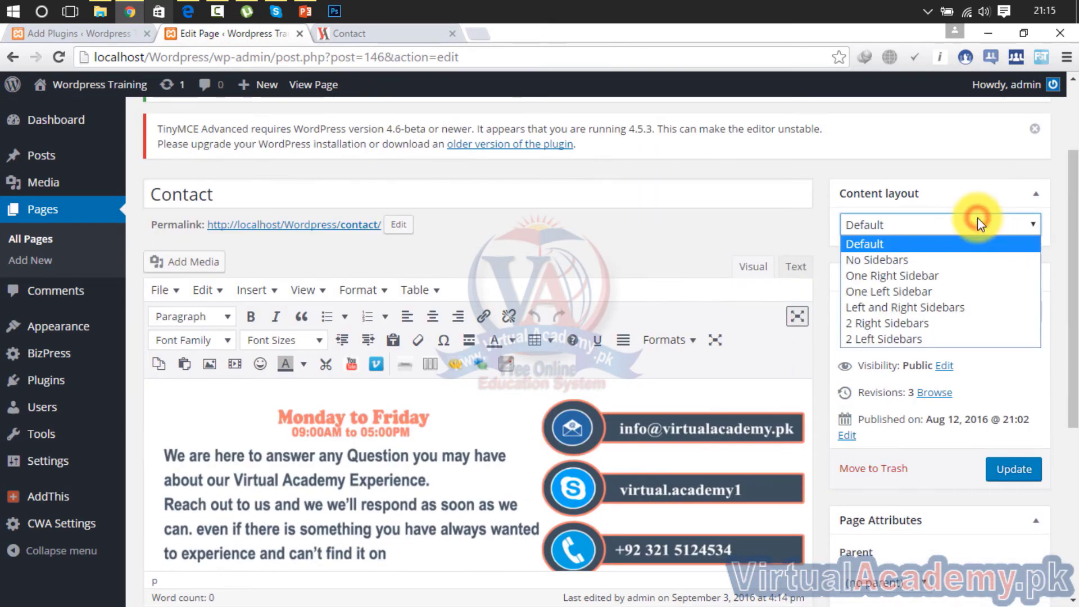
left_click(954, 262)
left_click(1009, 479)
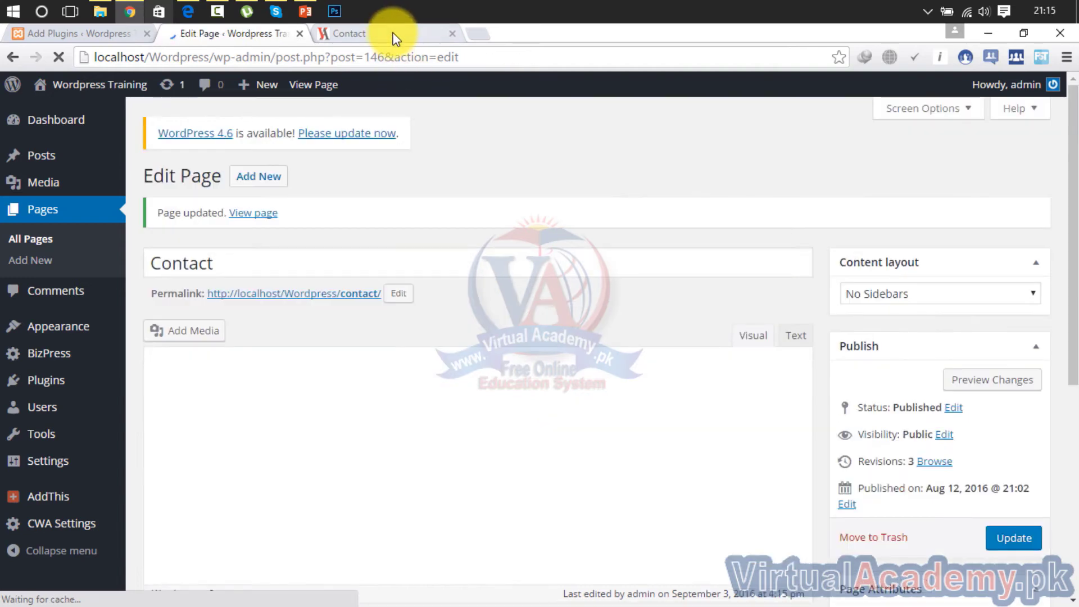
Reload the live Contact page to check the wider layout, then return to the editor
left_click(397, 32)
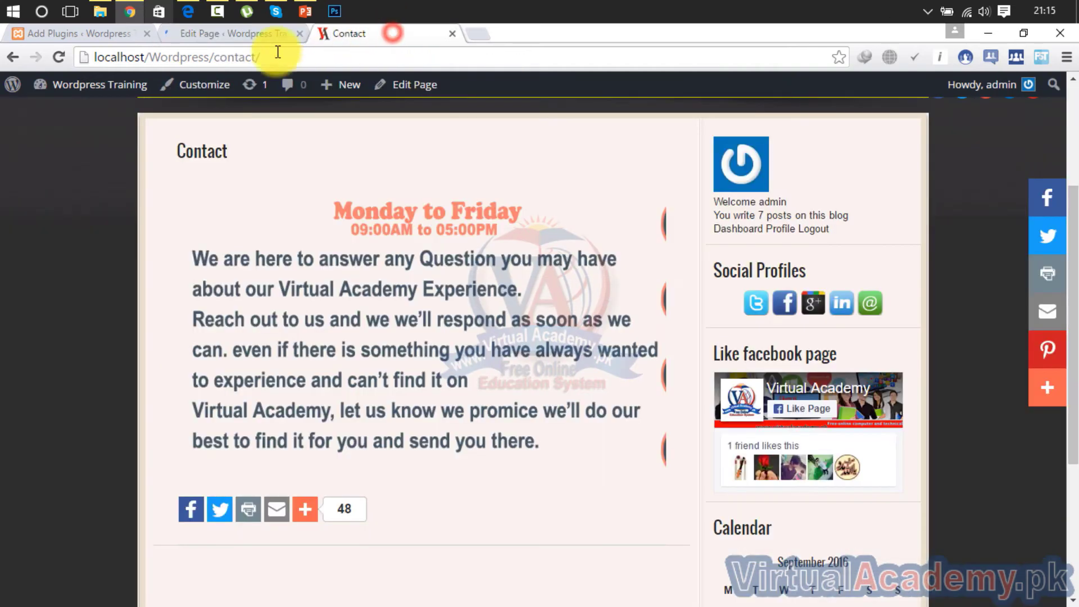
left_click(63, 56)
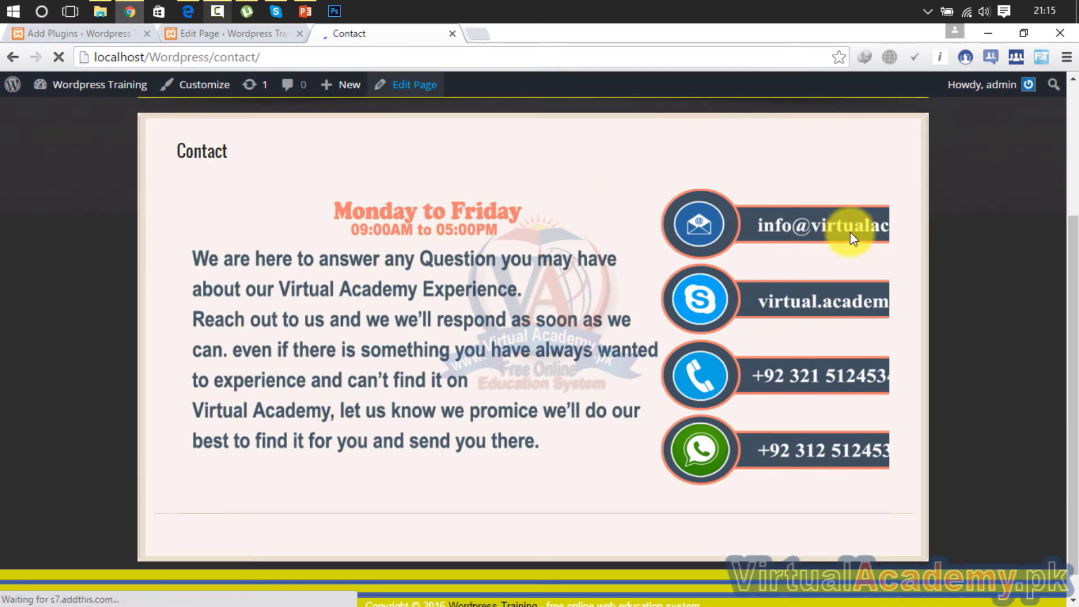
left_click_drag(1078, 249, 1076, 139)
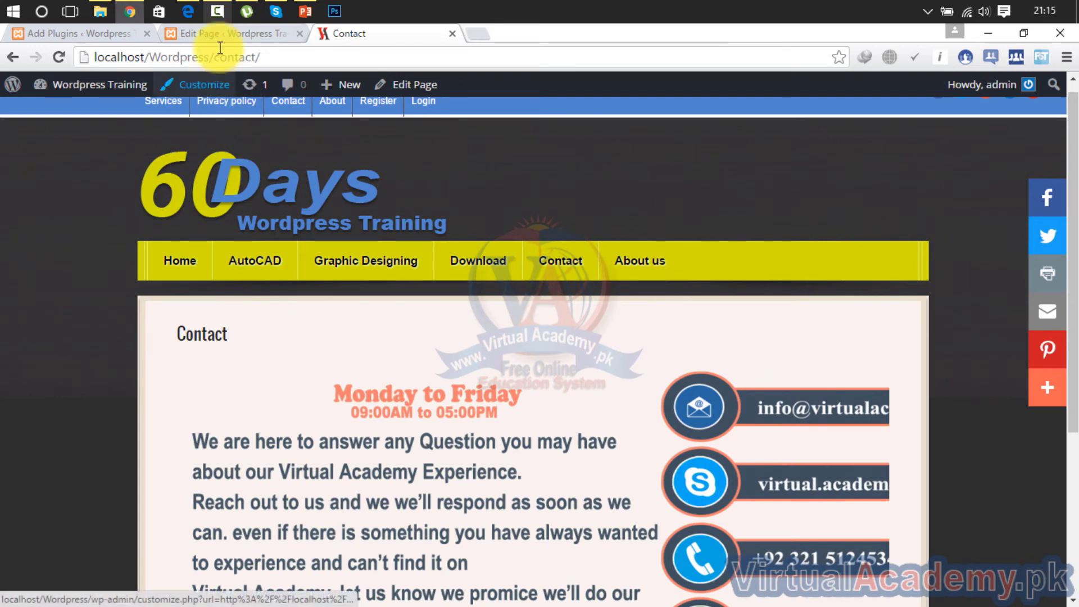
left_click(214, 31)
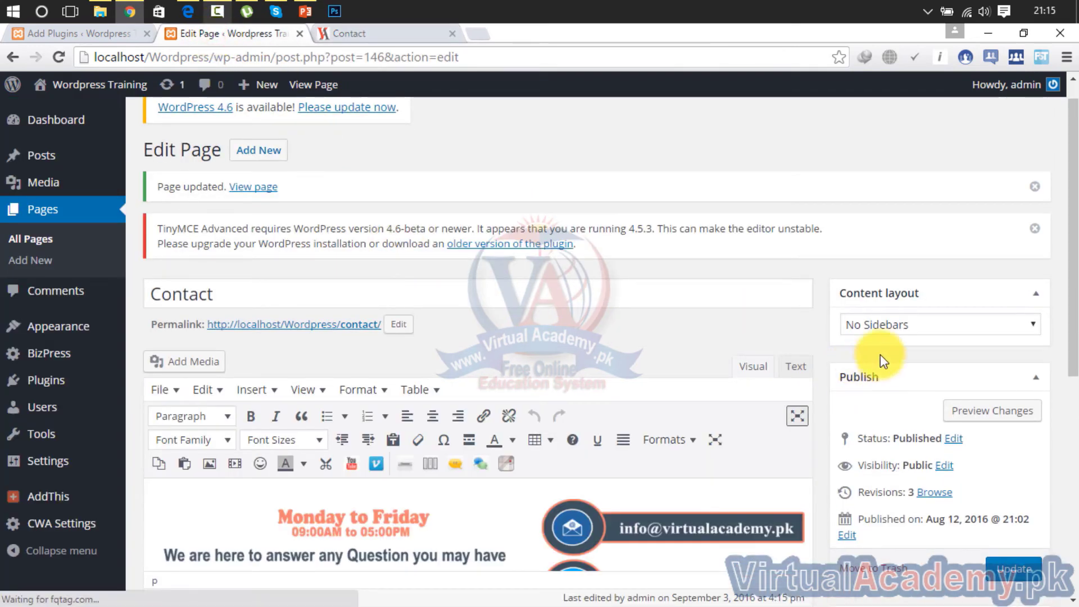
Keep No Sidebars, collapse the Content layout box, and select the contact-info image
left_click(932, 326)
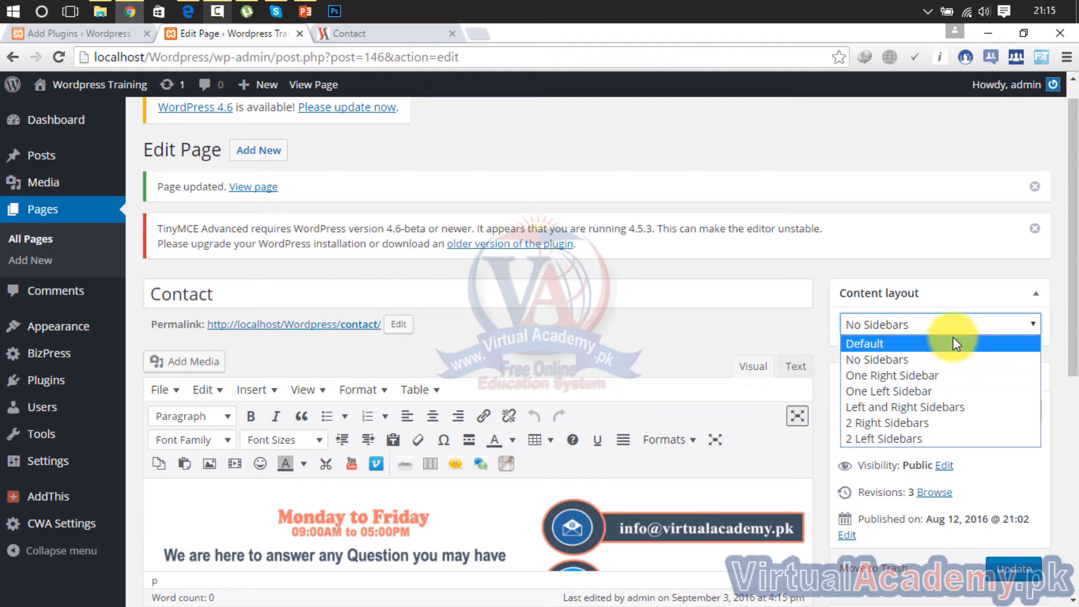
left_click(976, 286)
left_click(981, 283)
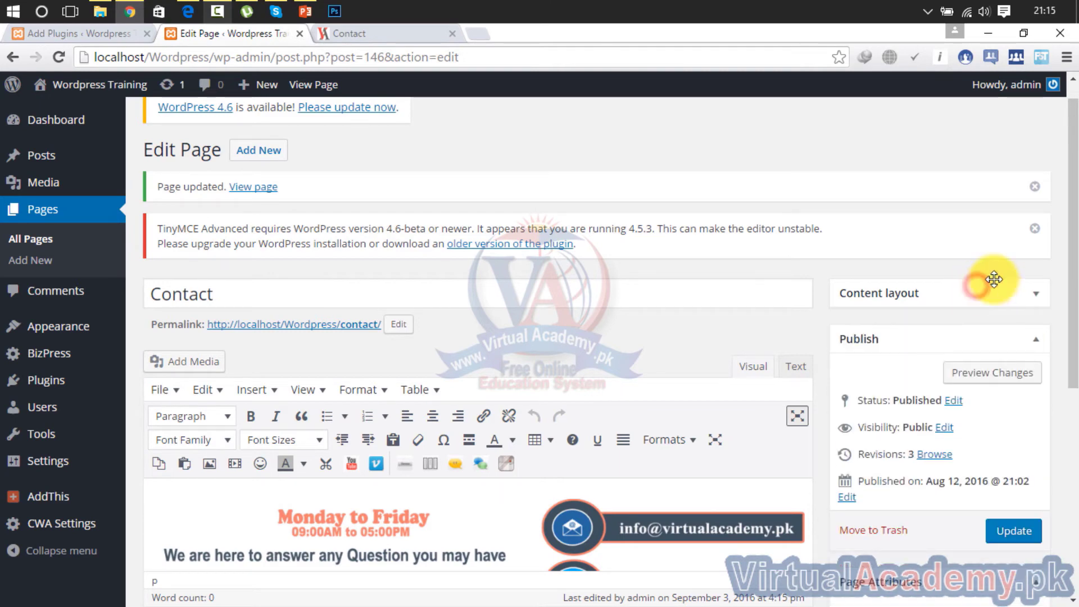
left_click_drag(1076, 281, 1075, 434)
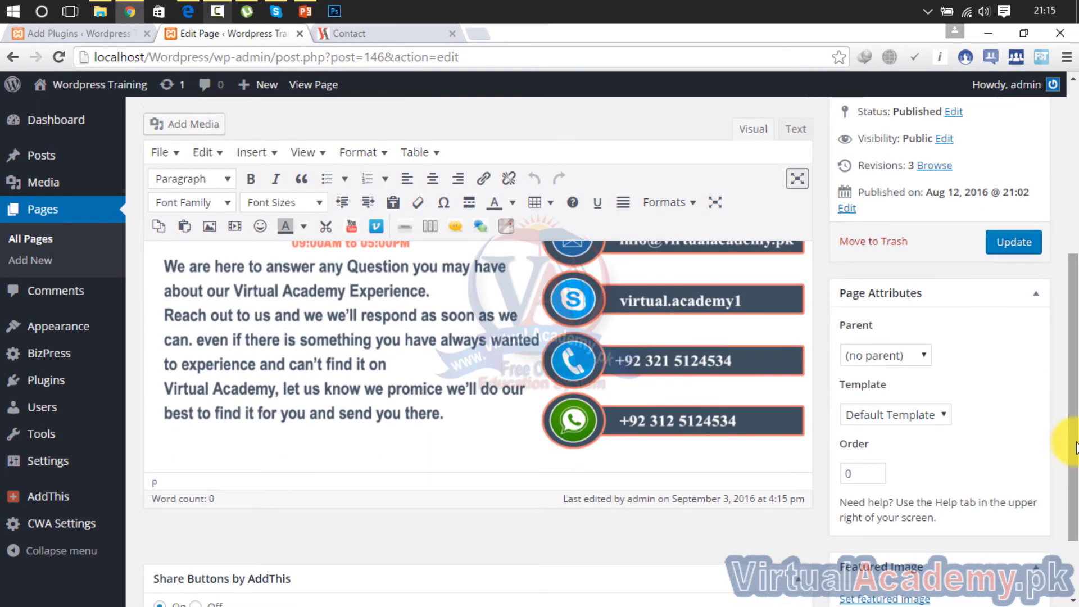
left_click(629, 441)
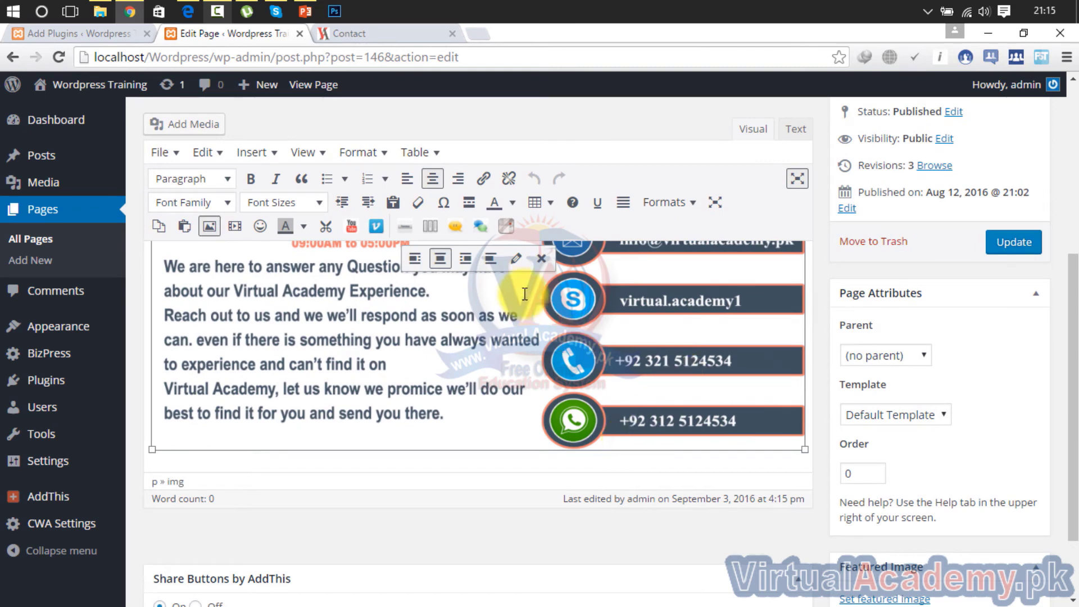
Set the contact image to Medium – 300 × 110 in Image Details, keeping center alignment
left_click(516, 265)
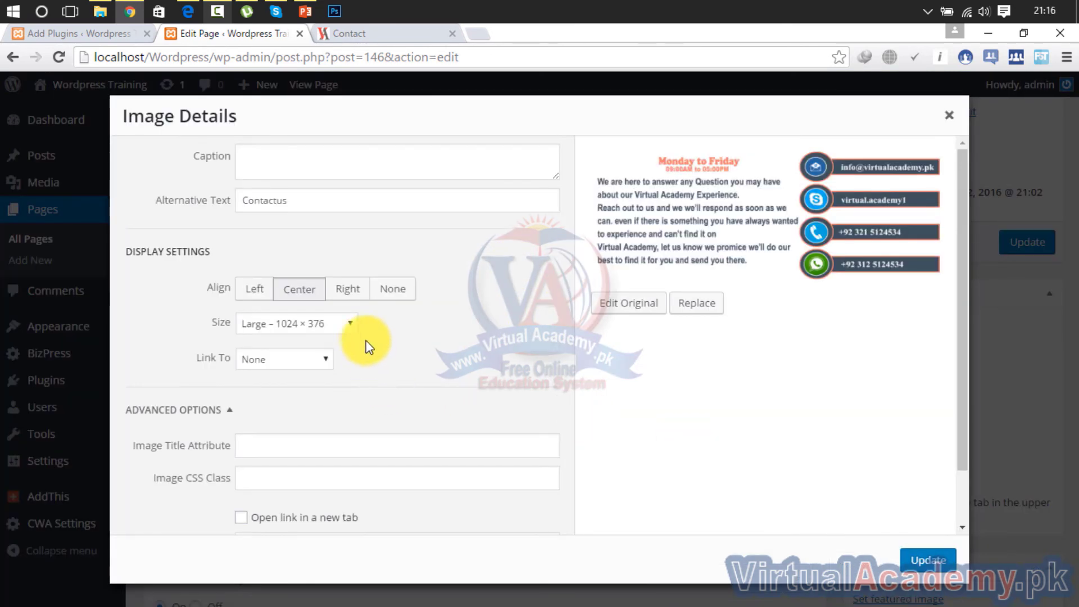
left_click(345, 326)
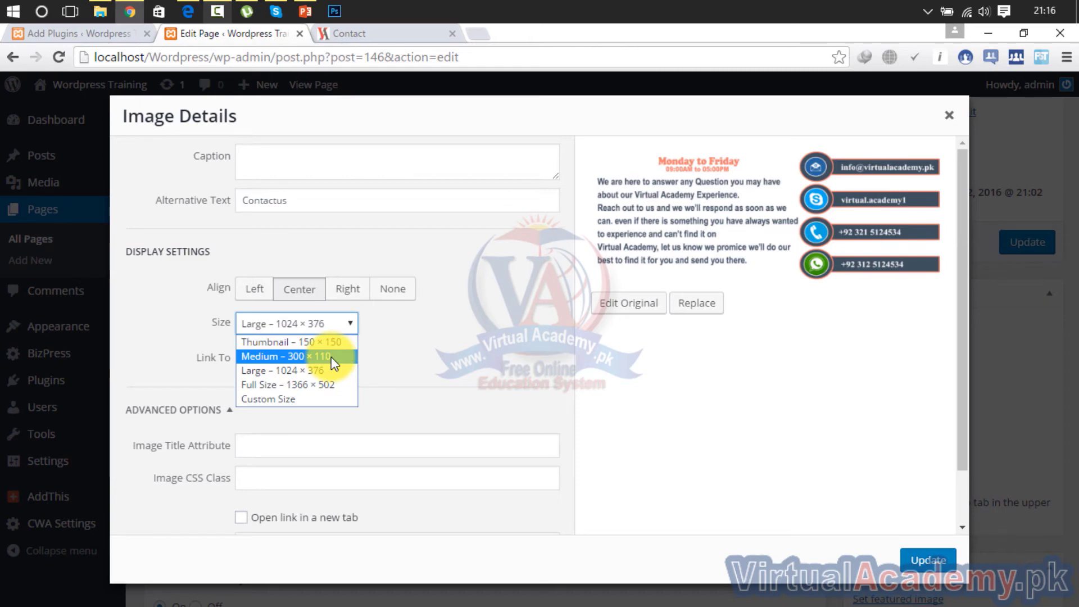
left_click(332, 357)
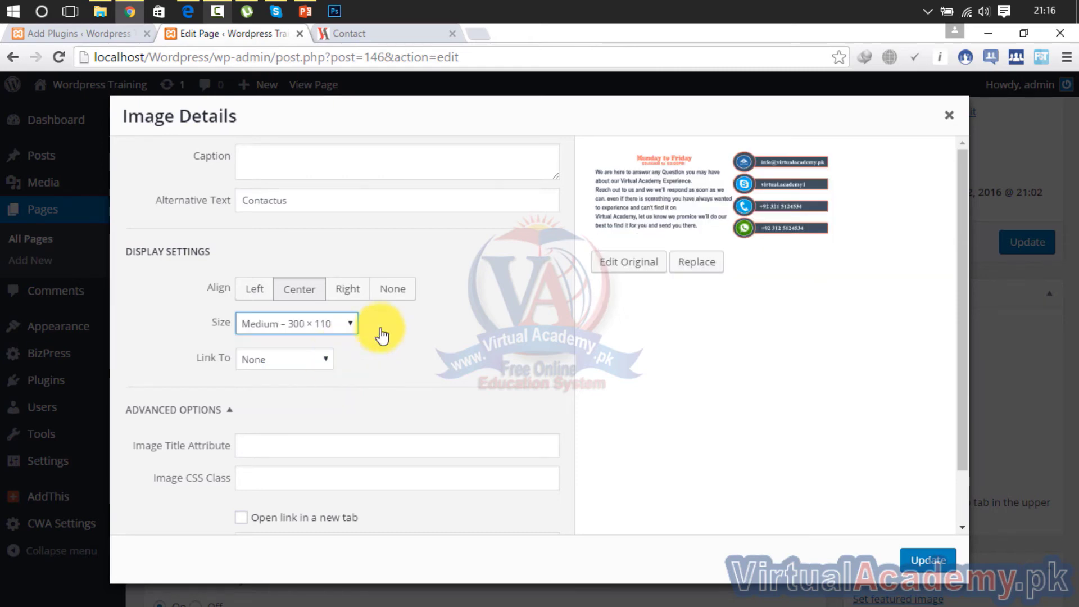
left_click(929, 566)
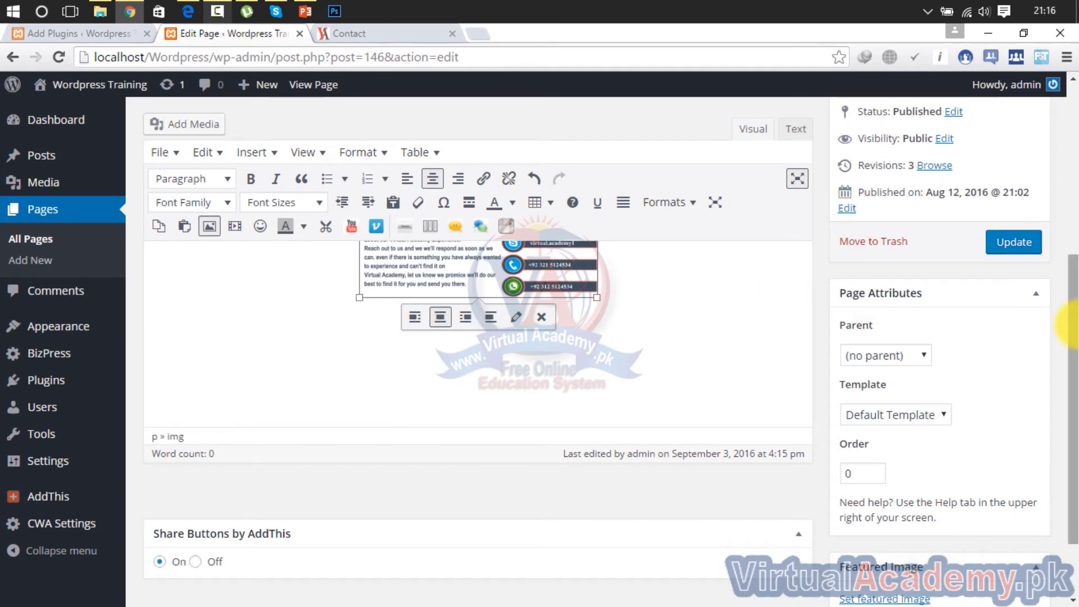
left_click_drag(1074, 365, 1075, 253)
Drag the contact image's corner handles out to about 600 × 220 and update the page
left_click(447, 359)
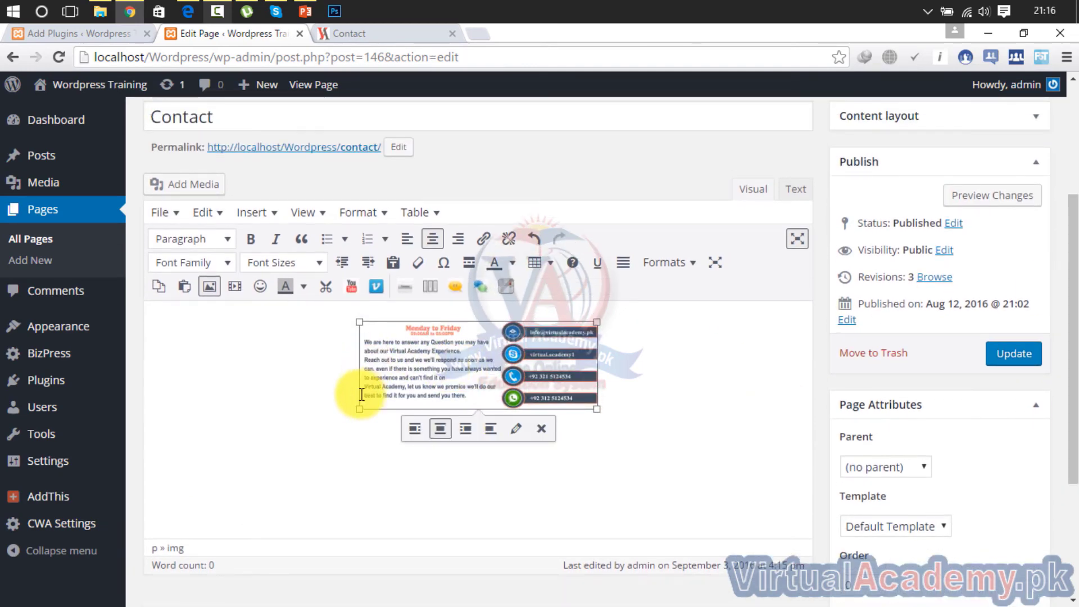
left_click_drag(356, 407, 185, 494)
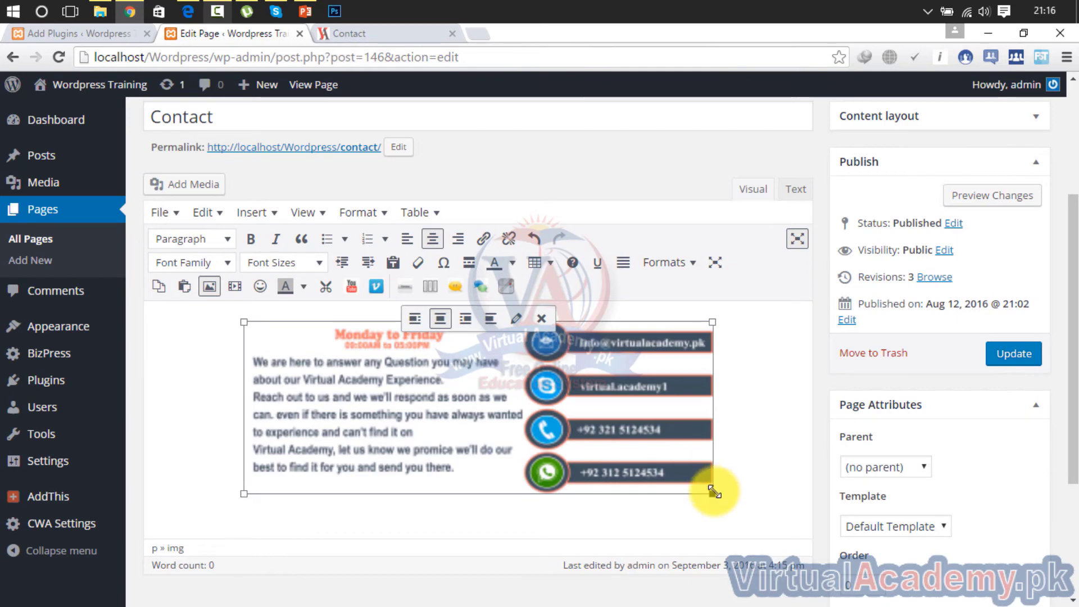
left_click_drag(712, 494, 782, 519)
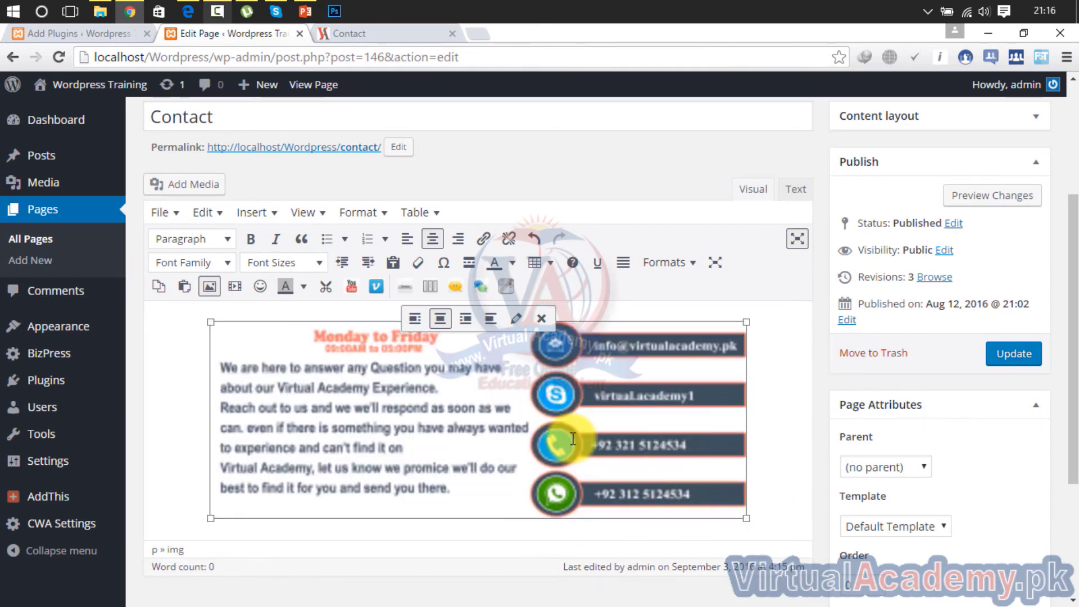
left_click(1012, 353)
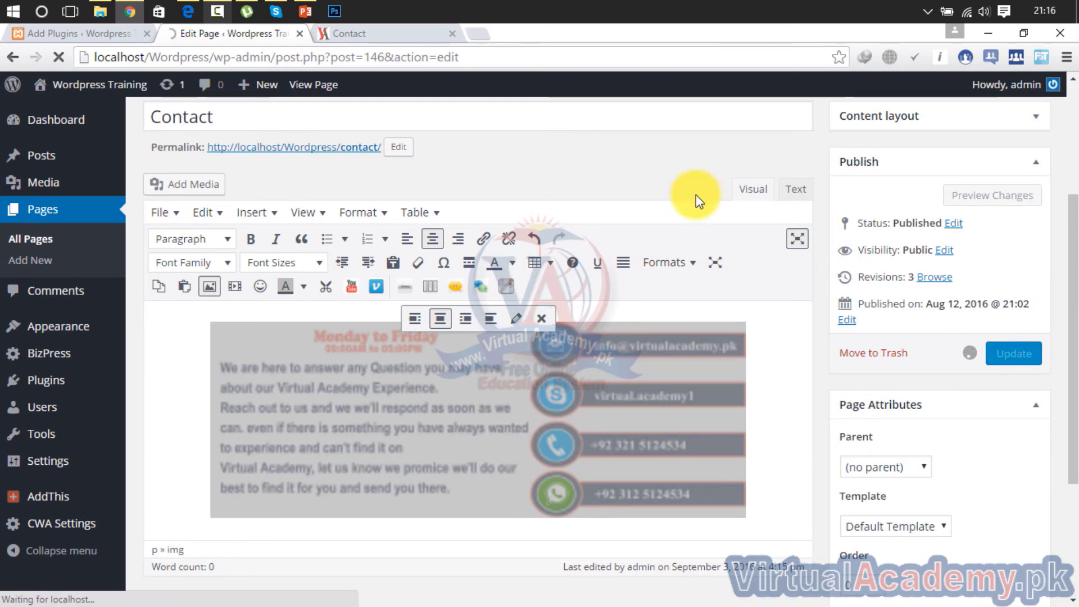
left_click(374, 35)
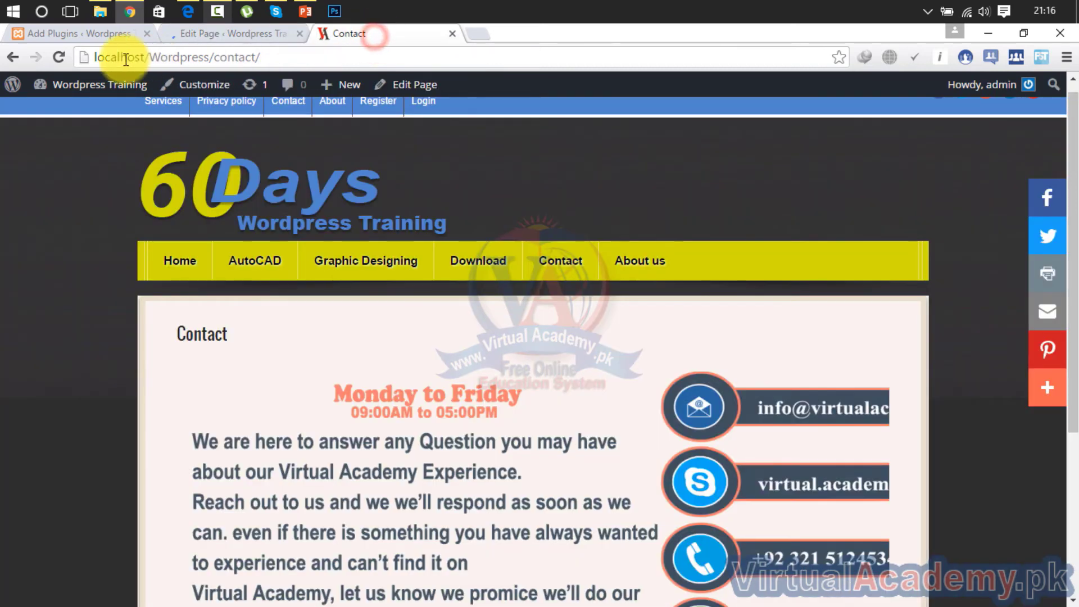
left_click(59, 57)
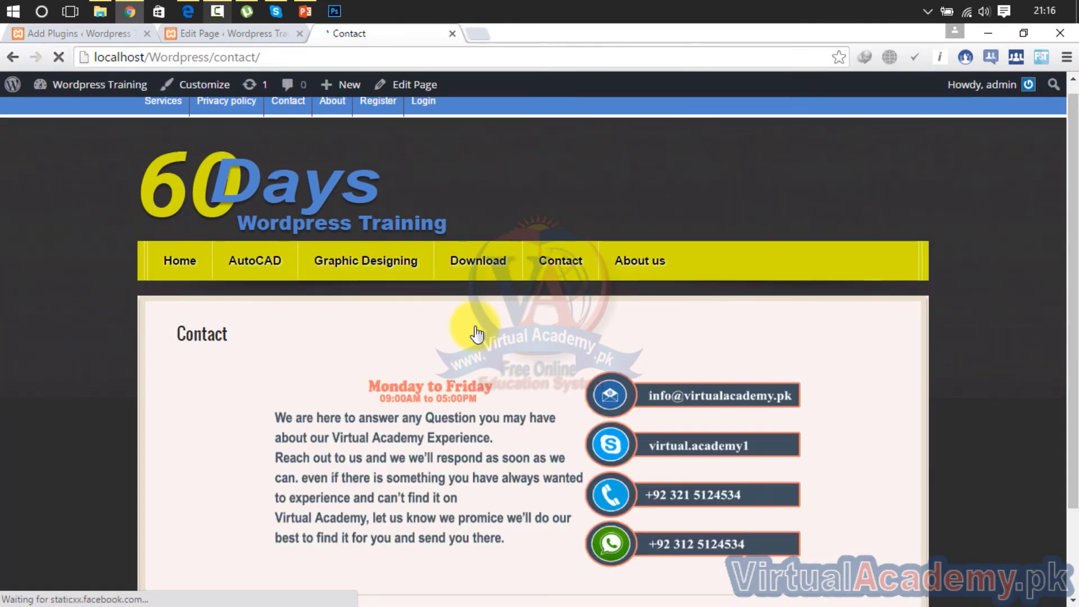
left_click_drag(1071, 242, 1068, 439)
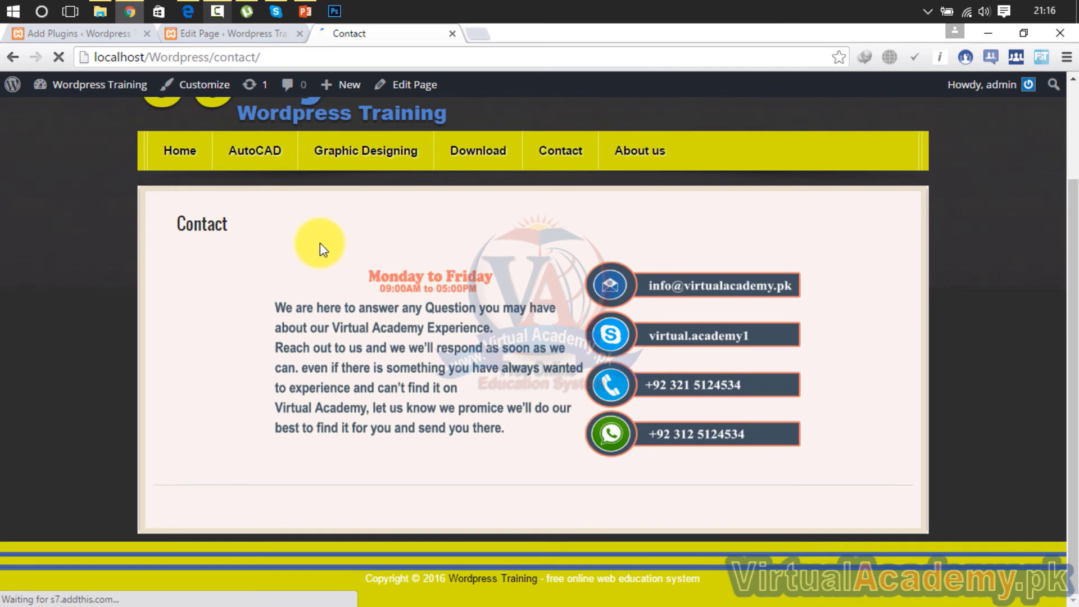
left_click(231, 34)
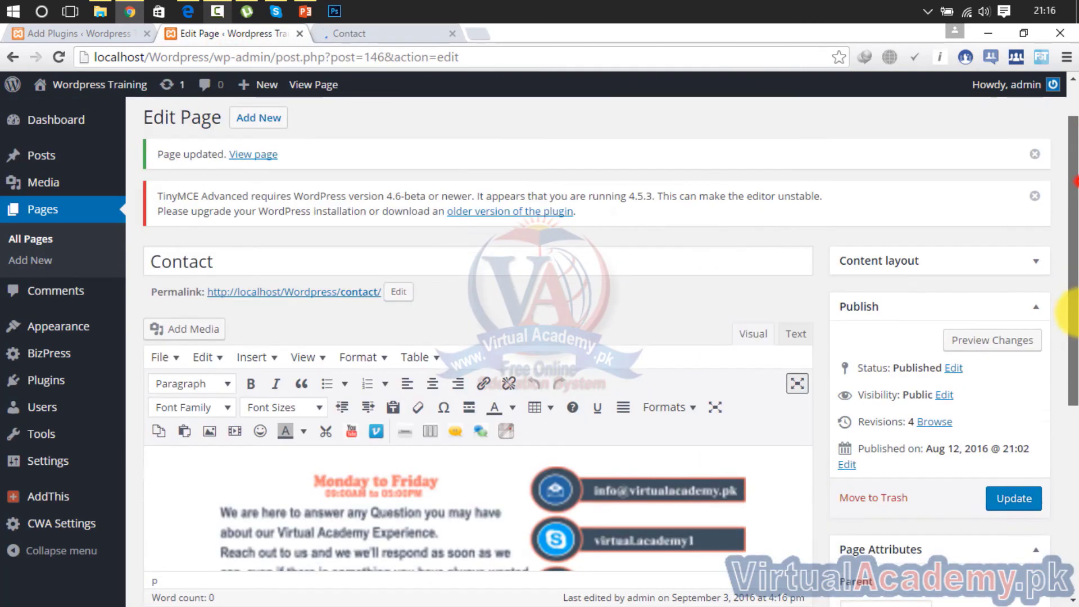
Open the Fast Secure Contact Form settings from the admin menu
left_click_drag(1071, 312, 1071, 478)
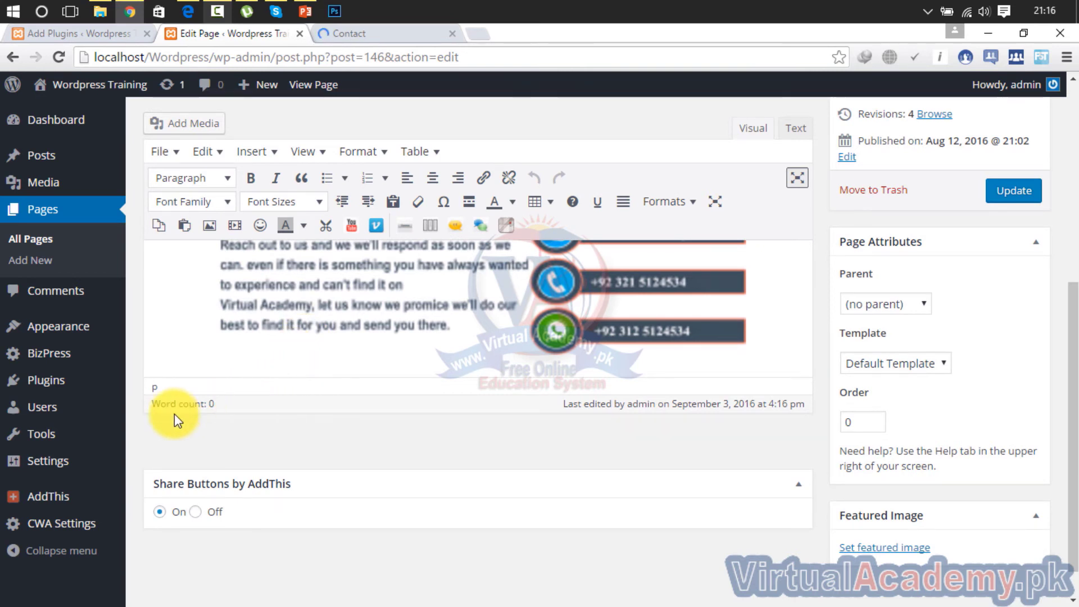
mouse_move(62, 472)
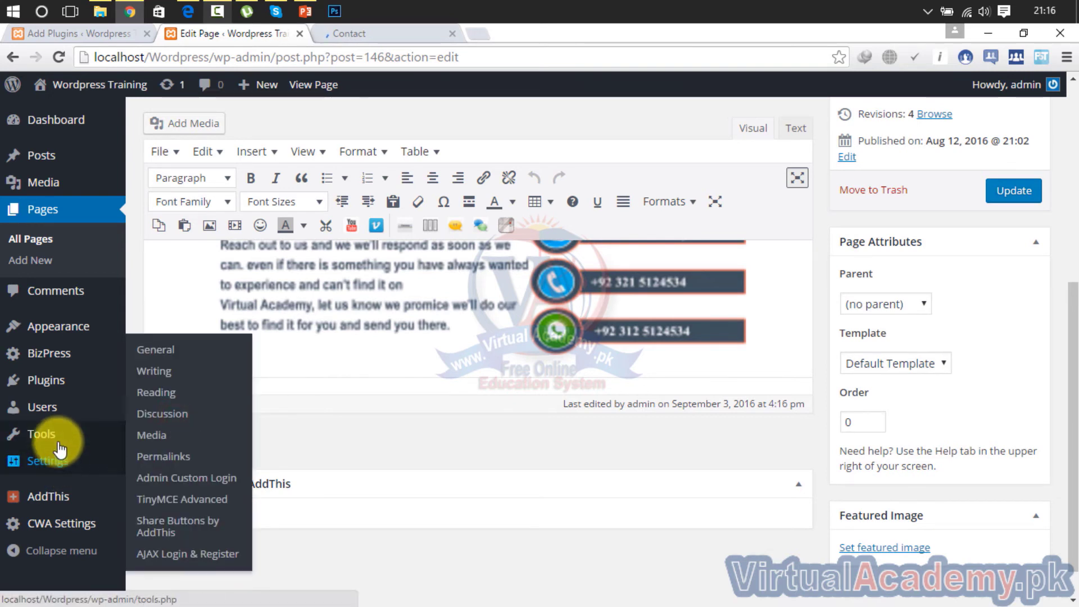
mouse_move(59, 448)
mouse_move(51, 388)
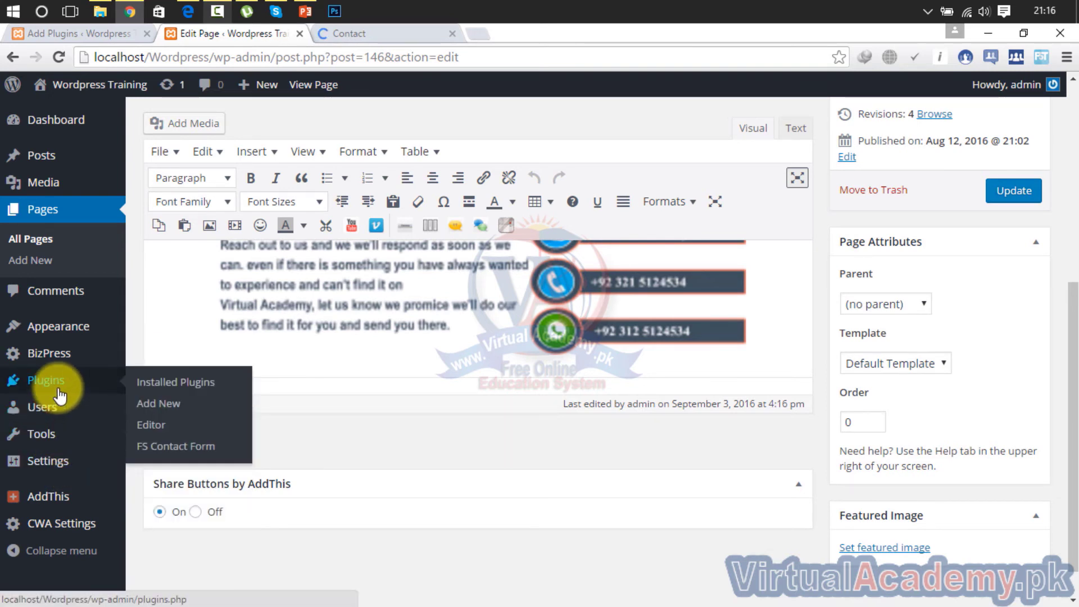
left_click(182, 448)
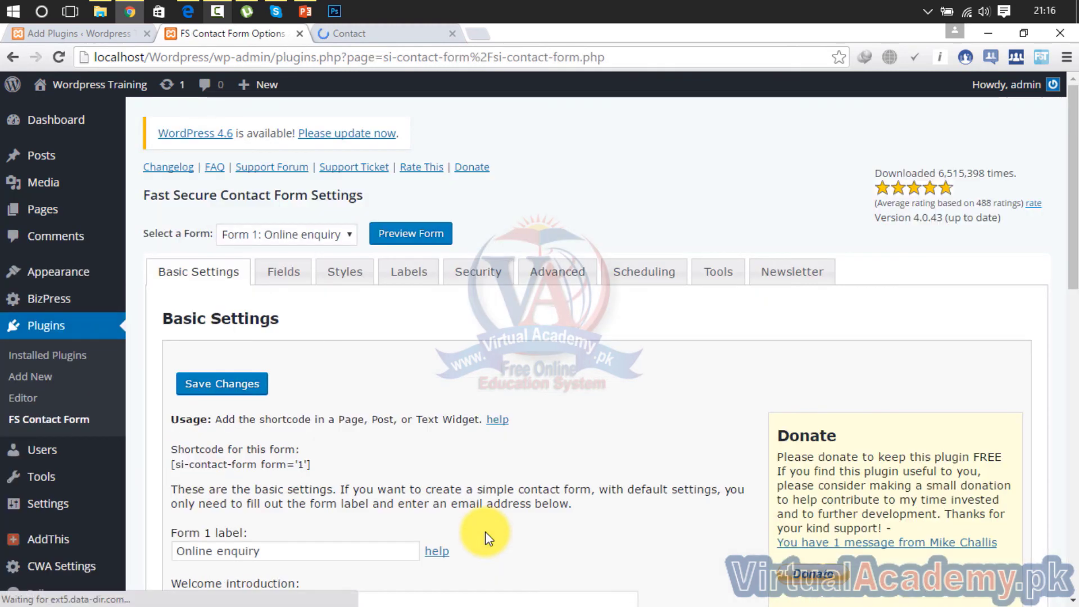
Check the Fields tab, then select the [si-contact-form form='1'] shortcode in Basic Settings
left_click(286, 280)
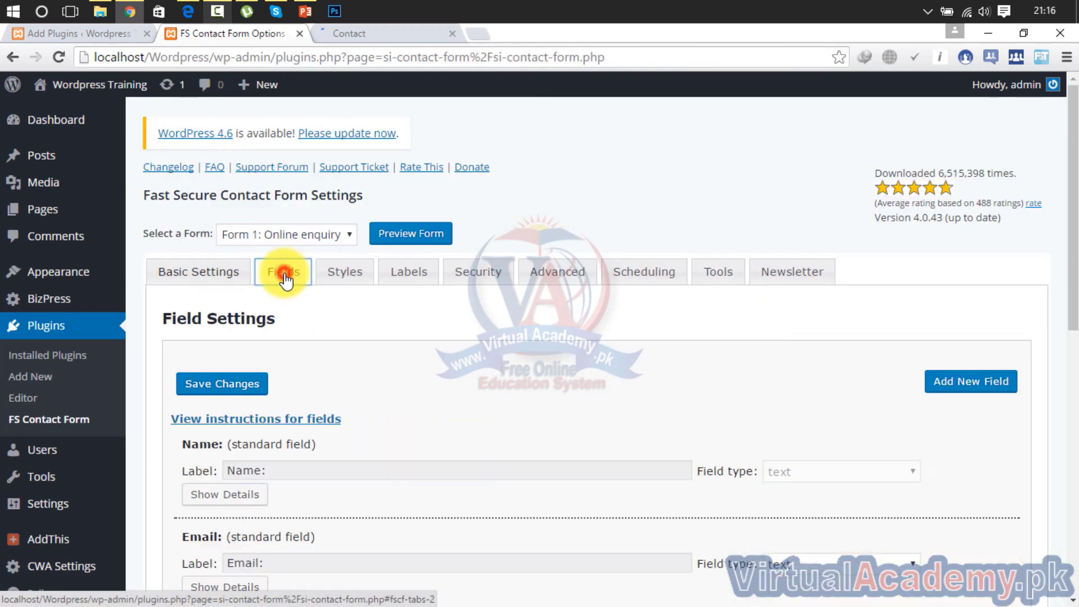
left_click(209, 281)
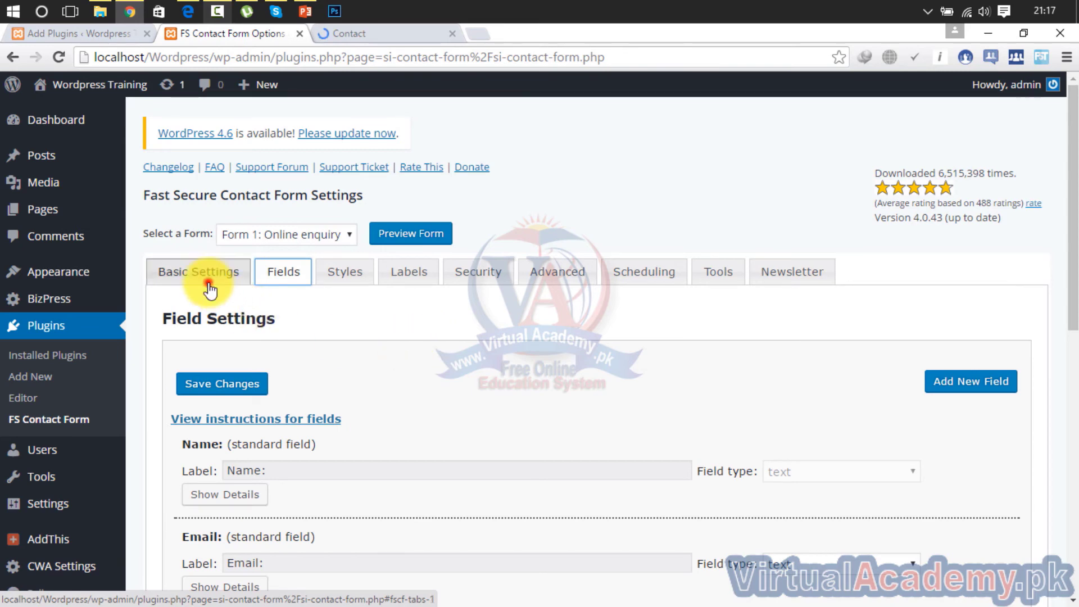
scroll(1071, 236, "down", 5)
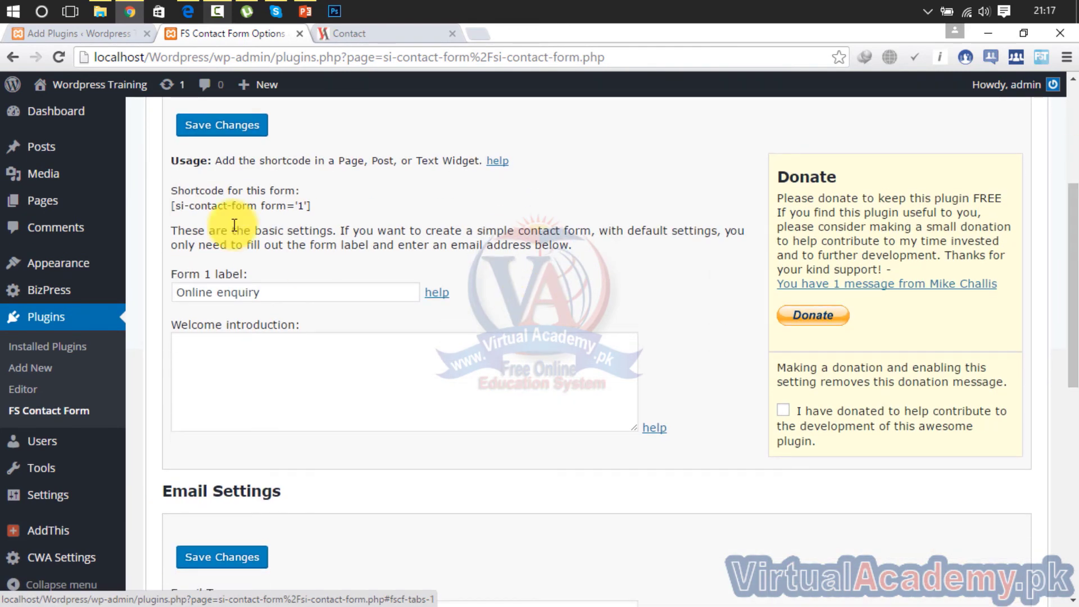
left_click_drag(307, 209, 181, 212)
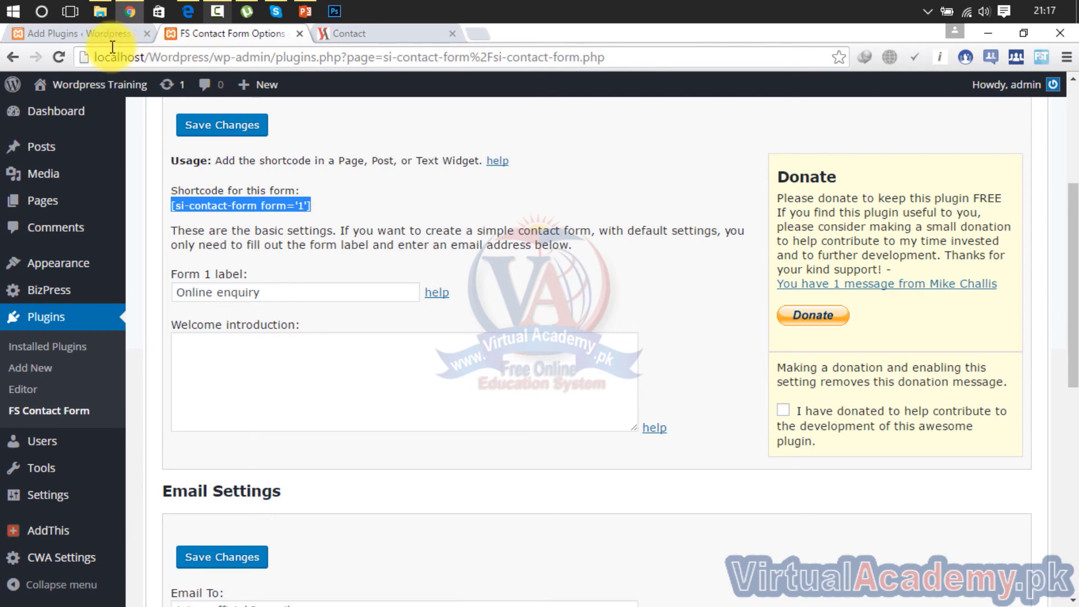
left_click(369, 33)
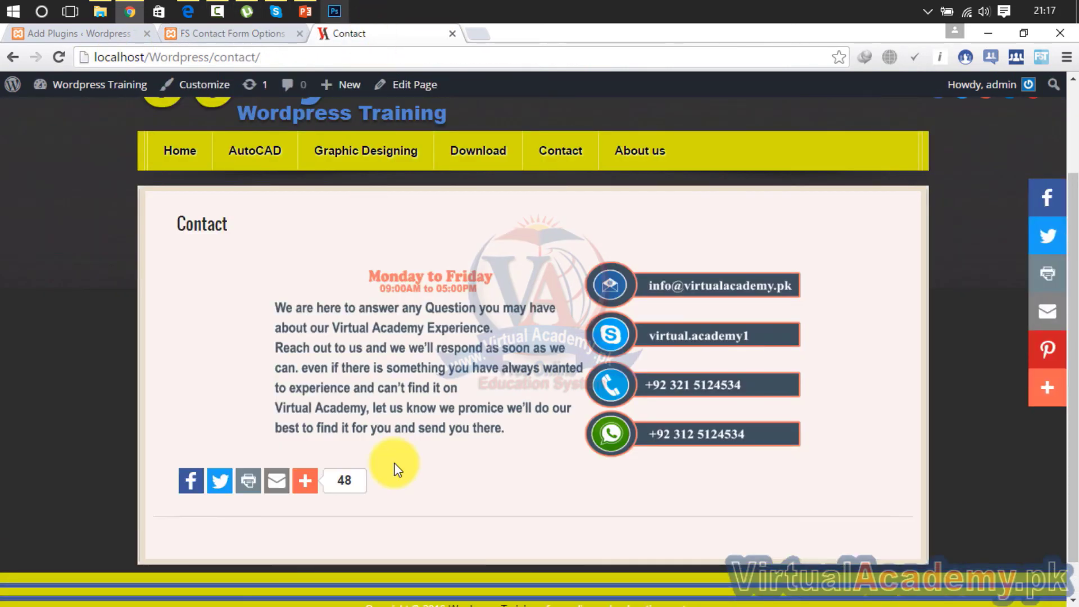
Open the Contact page from Pages for editing and switch the editor to Text view
mouse_move(313, 468)
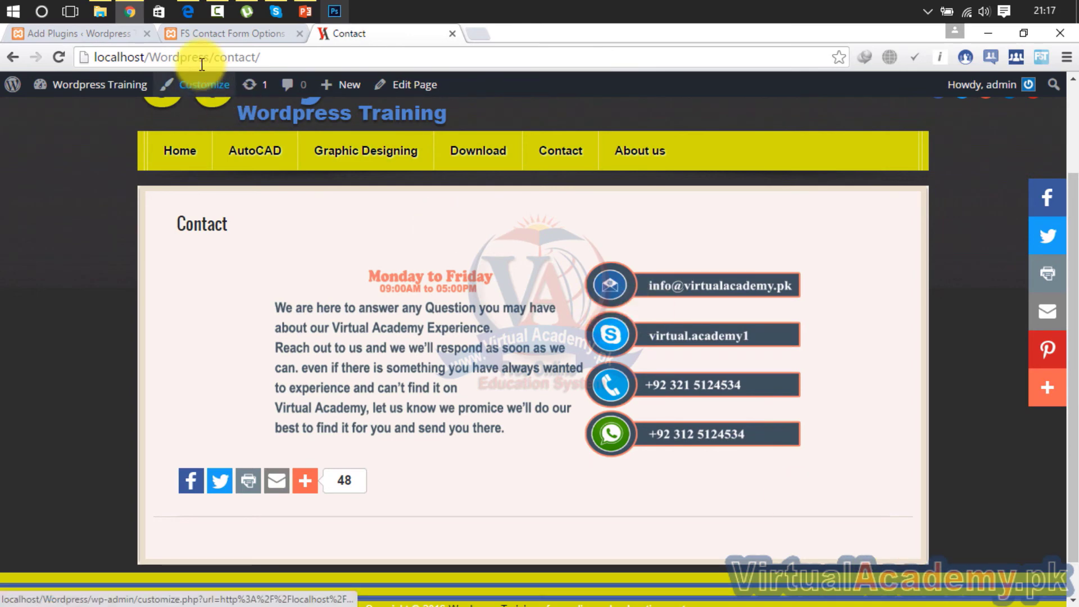
left_click(99, 29)
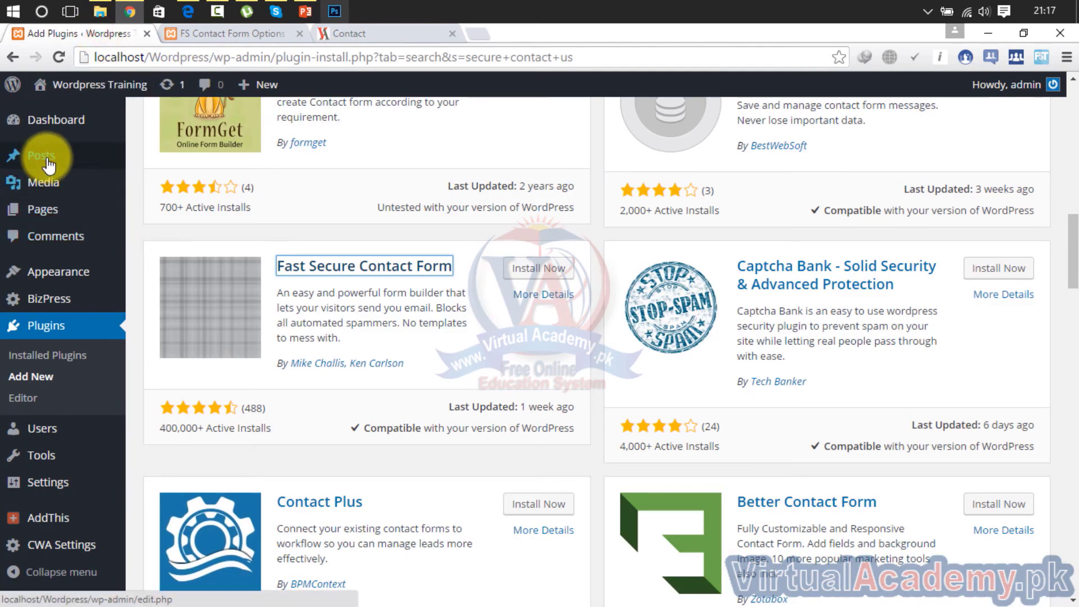
left_click(50, 213)
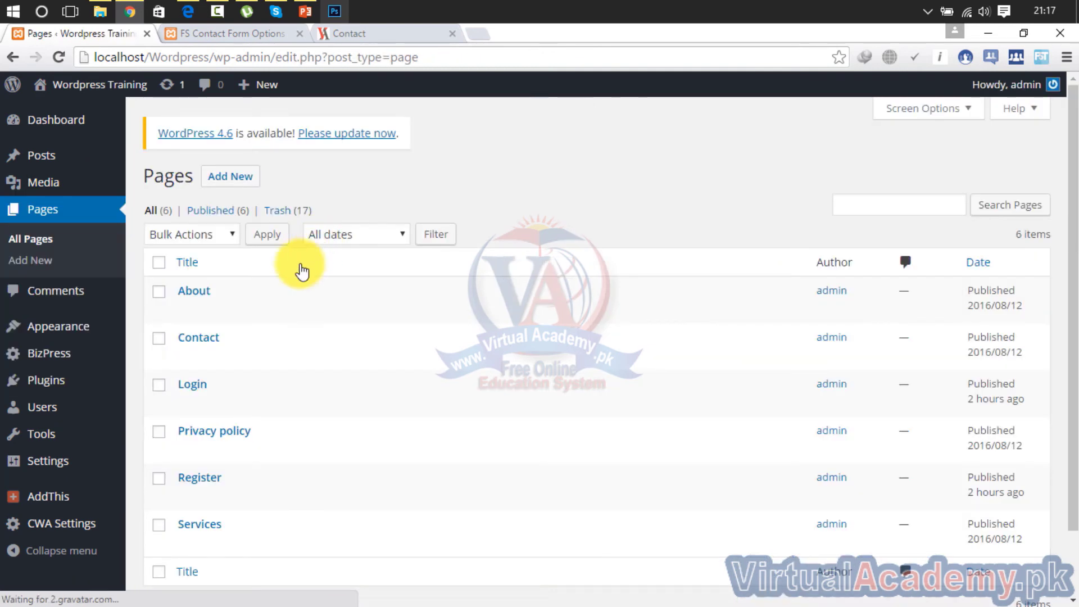
left_click(187, 357)
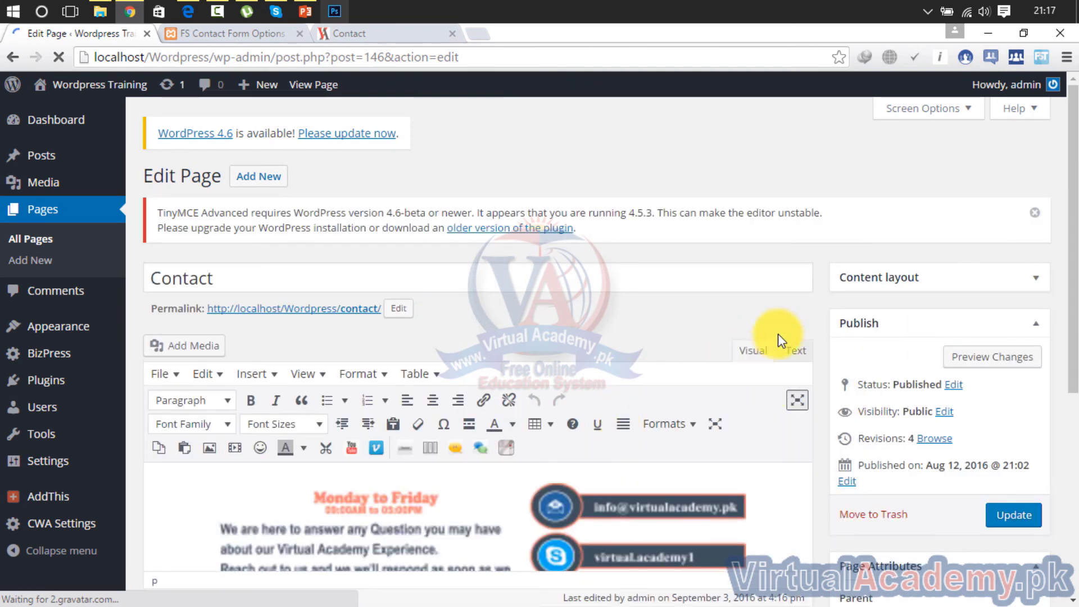
left_click(796, 353)
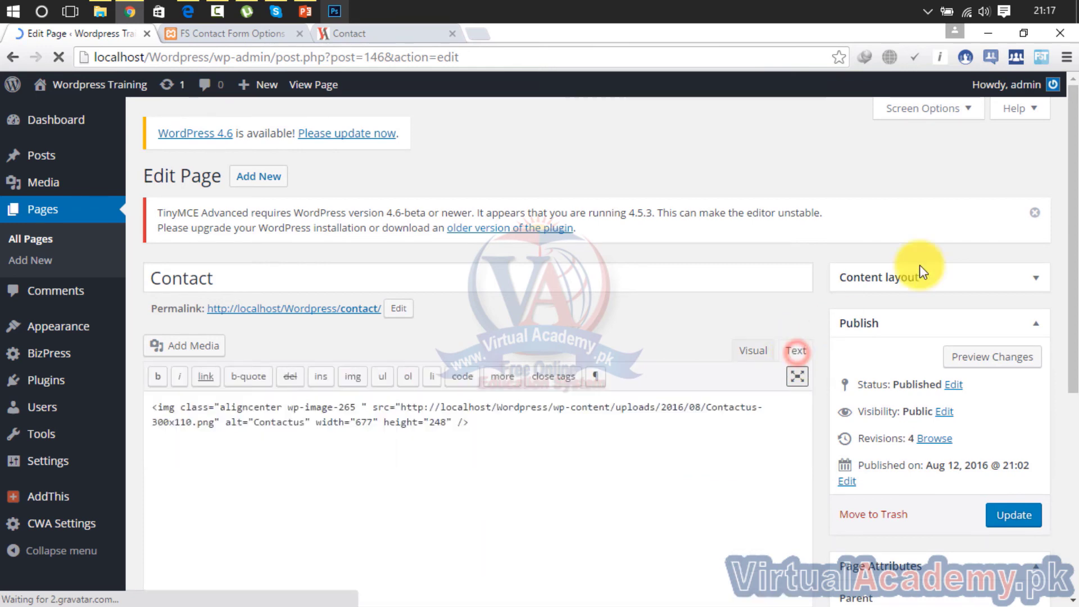
Paste [si-contact-form form='1'] below the image markup and update the Contact page
left_click(530, 448)
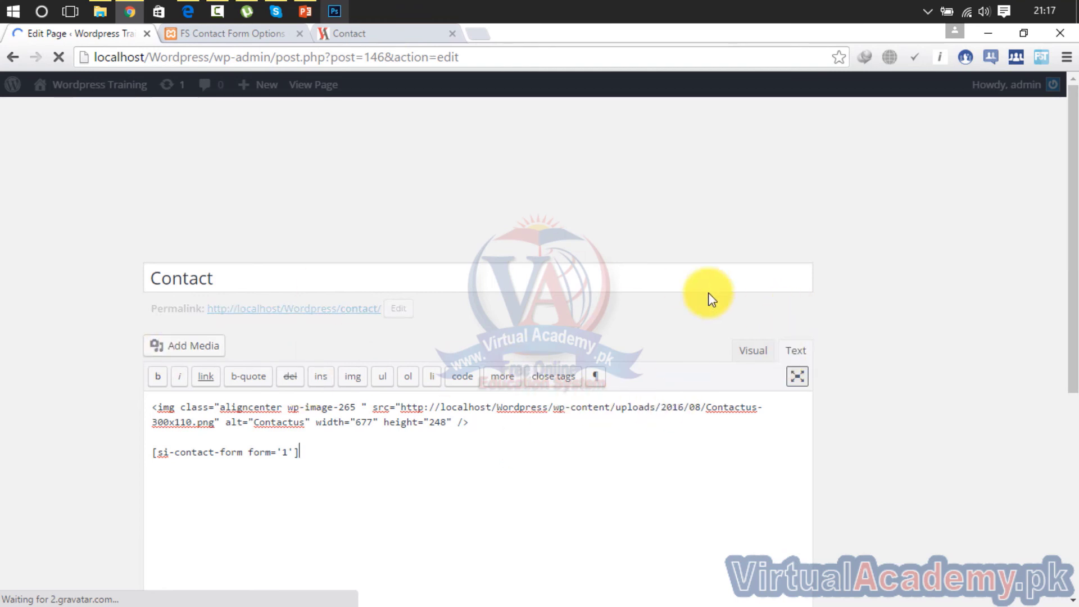
left_click(1018, 552)
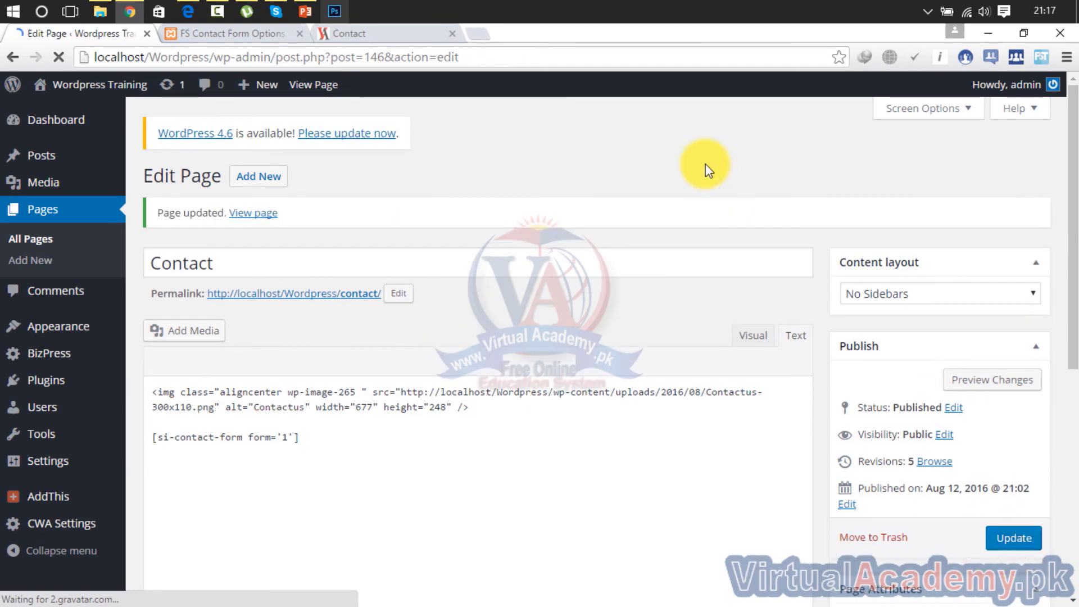
left_click(270, 37)
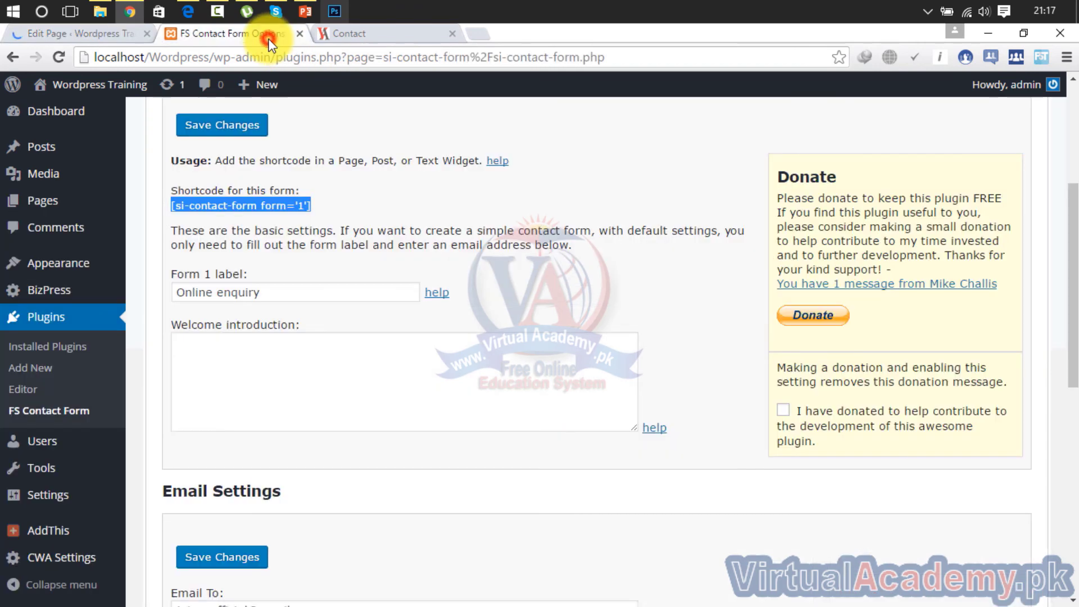
Reload the live Contact page and check that the Name, Email, Subject, Message and CAPTCHA form appears below the image
left_click(347, 38)
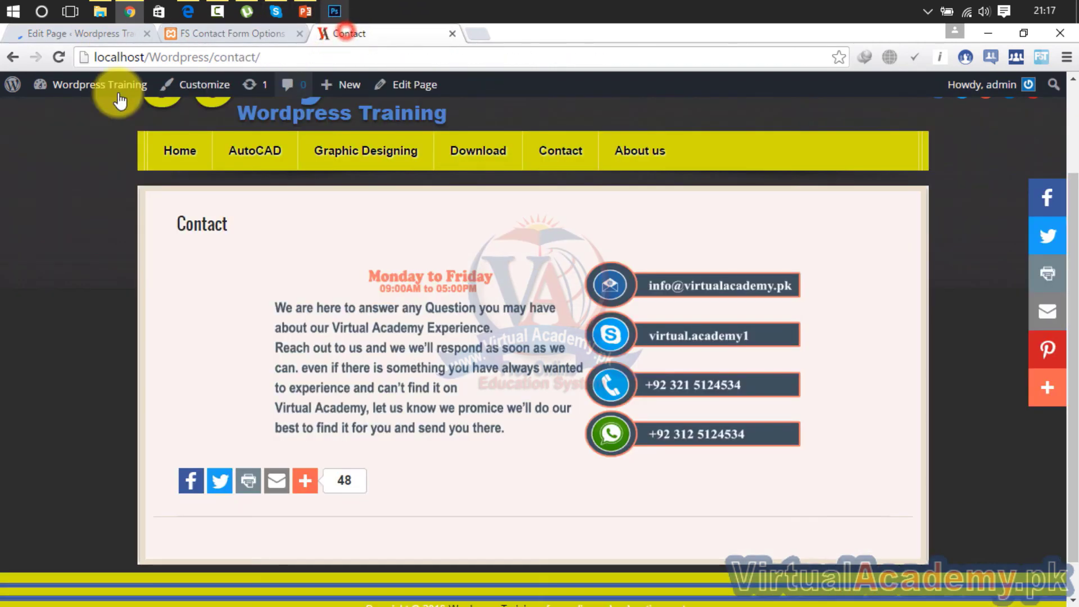
left_click(57, 58)
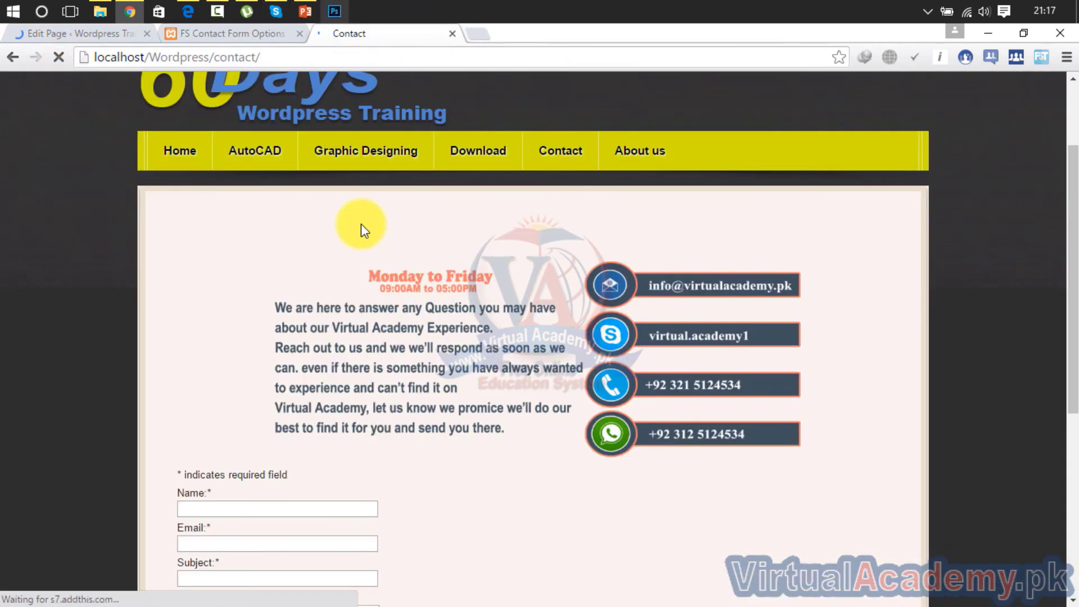
left_click_drag(1073, 185, 1063, 321)
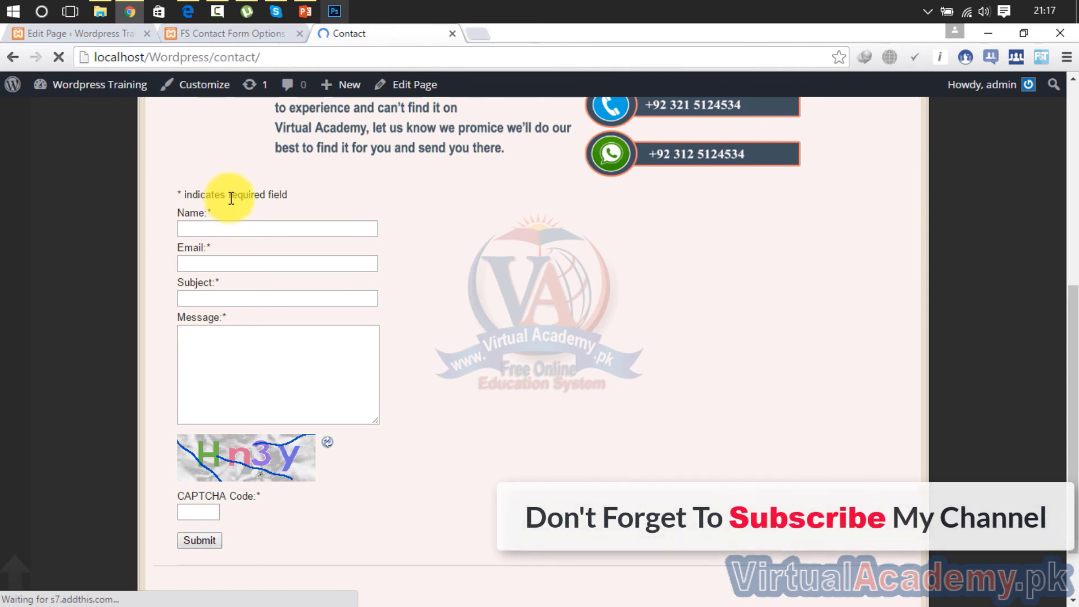
left_click(185, 31)
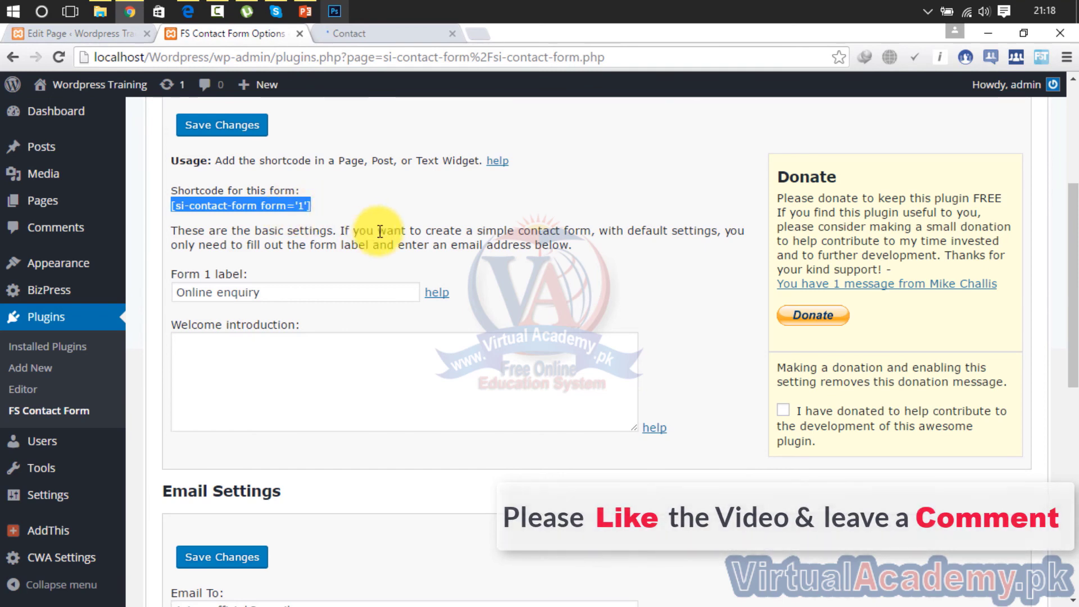
On the Labels settings, uncheck both 'Enable required field' options and save the changes
scroll(380, 231, "up", 5)
left_click(409, 272)
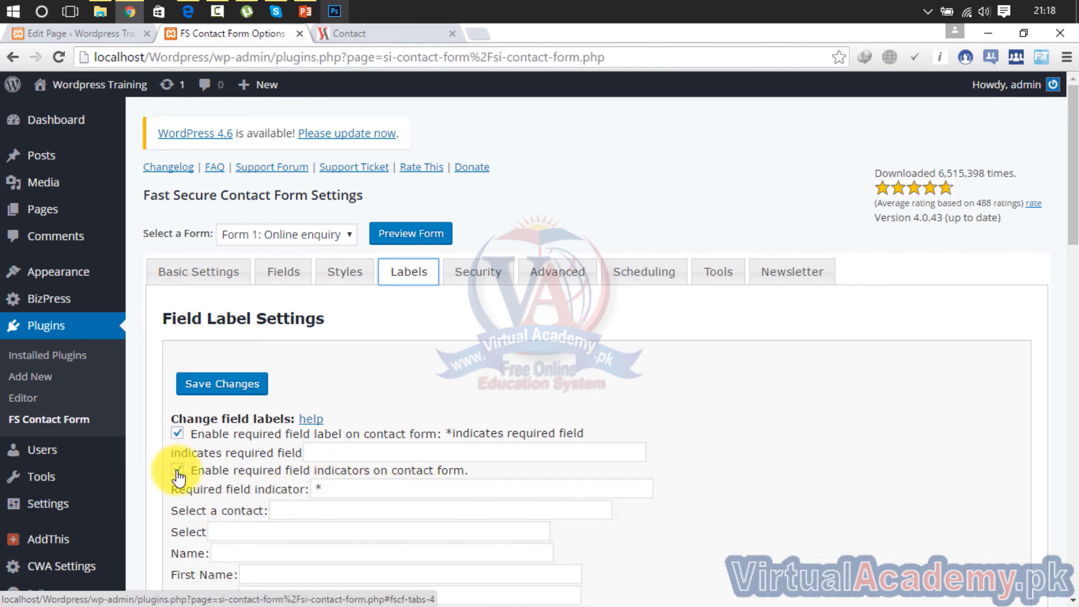
left_click(178, 435)
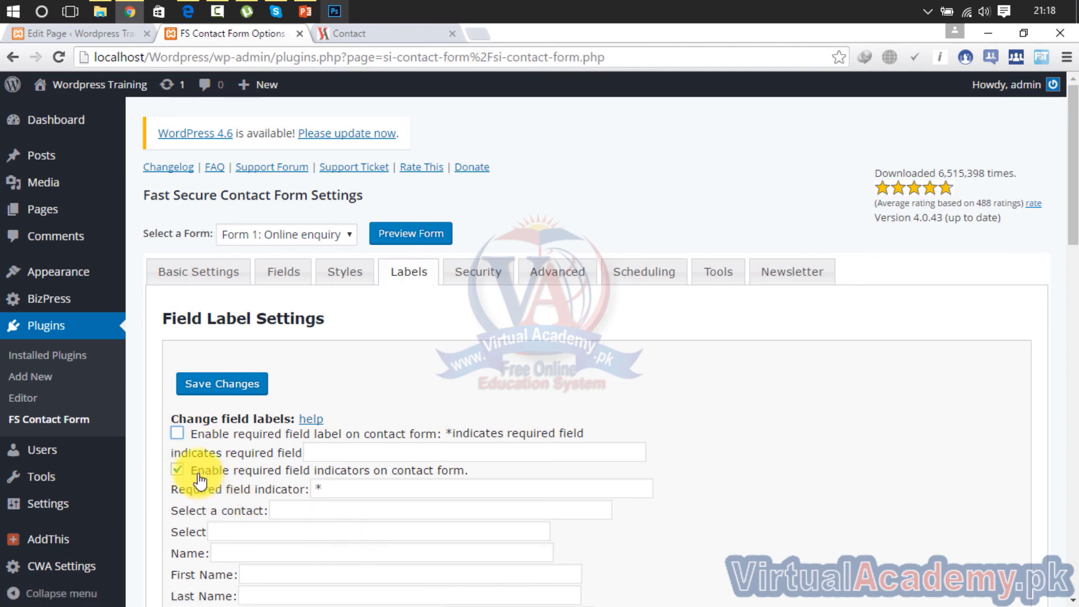
left_click(181, 472)
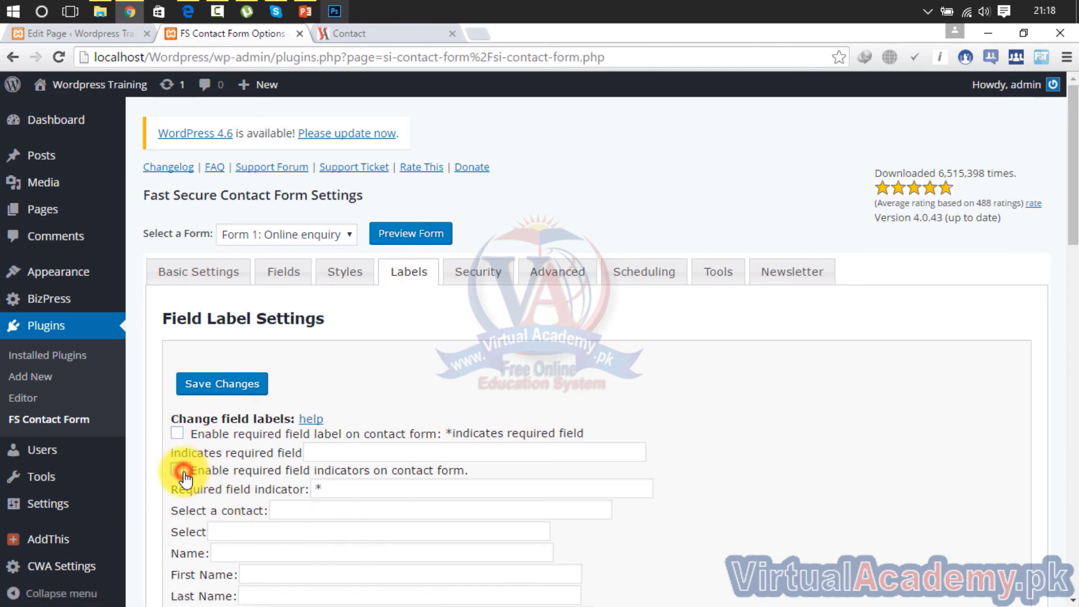
mouse_move(1077, 202)
left_mouse_down()
mouse_move(1075, 573)
mouse_move(1075, 267)
mouse_move(1056, 241)
mouse_move(1069, 201)
left_mouse_up()
left_click(237, 383)
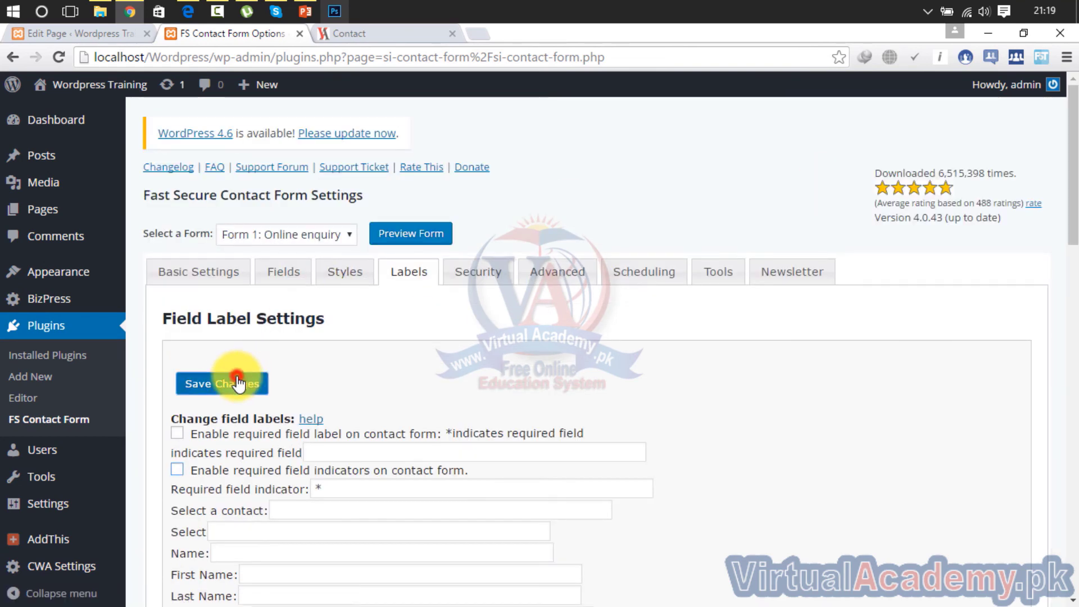
Reload the live Contact page to confirm the required-field asterisks and note are gone
left_click(377, 35)
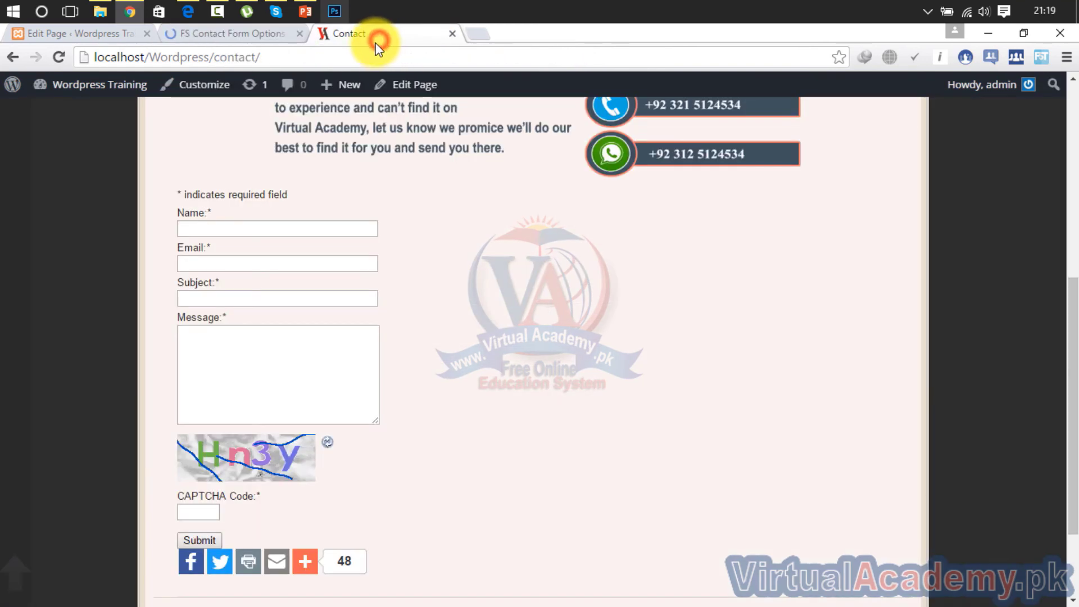
left_click(64, 57)
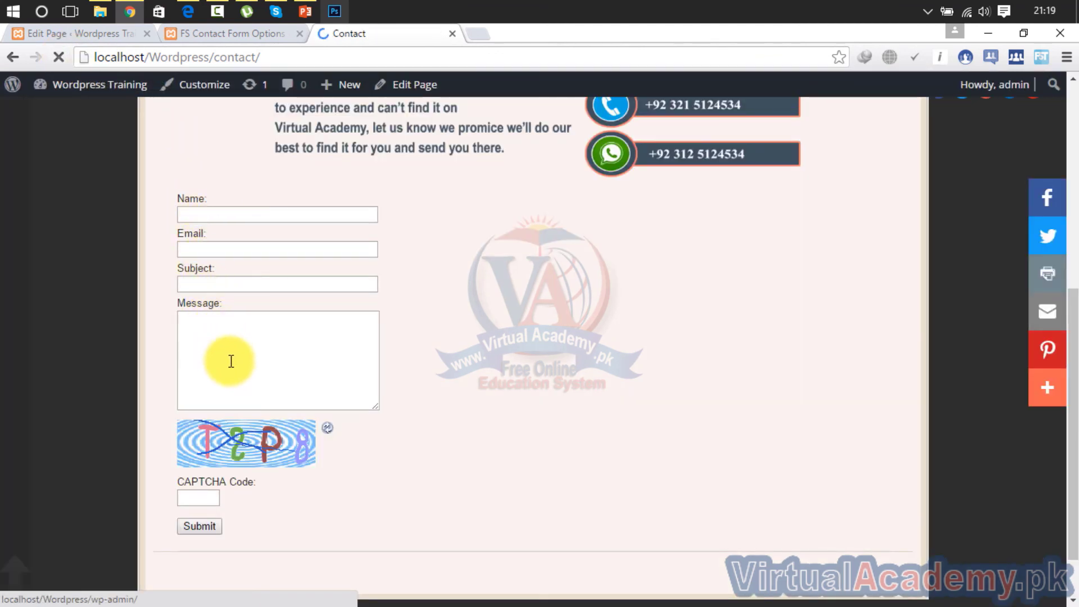
key("ctrl+shift+Tab")
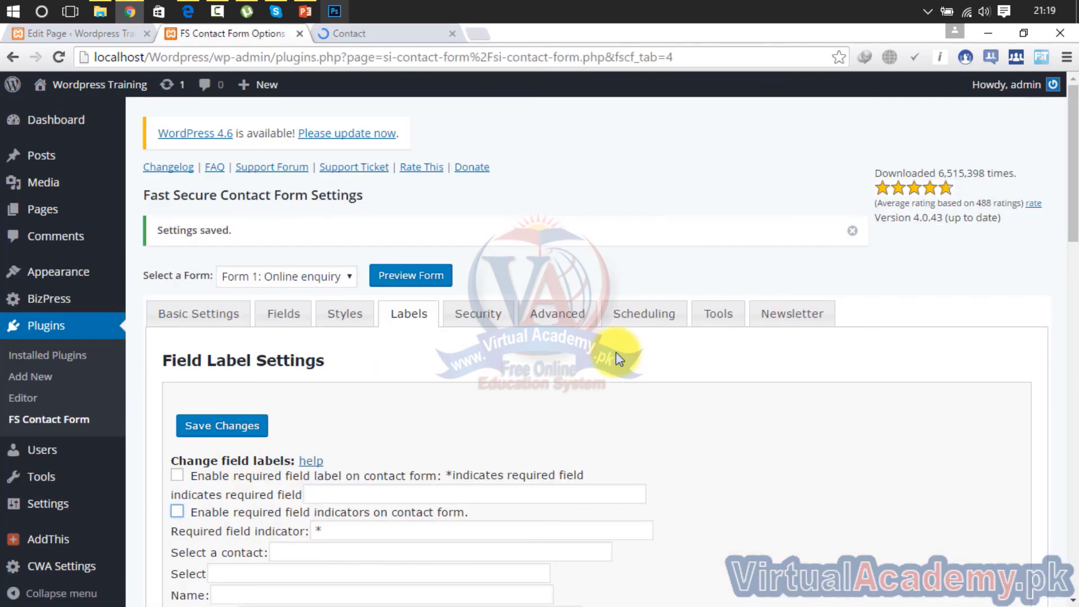